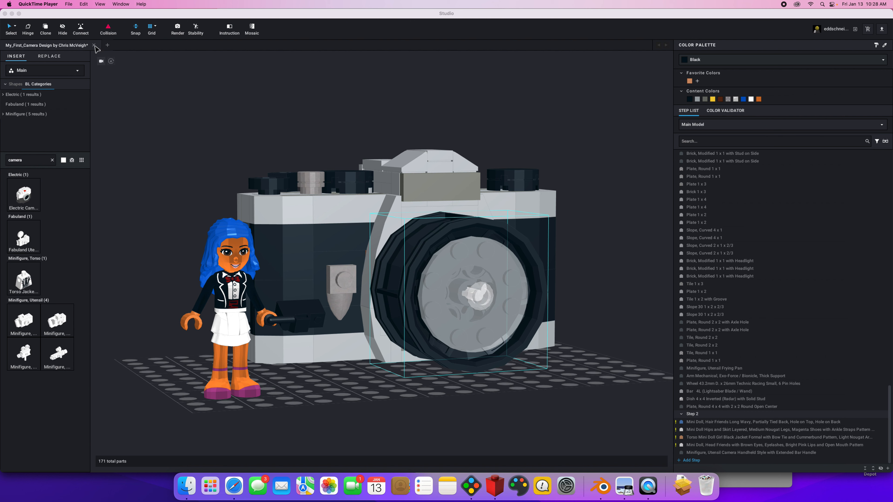
Close the open My_First_Camera design to return to the welcome window.
{"action": "left_click", "coordinate": [200, 134]}
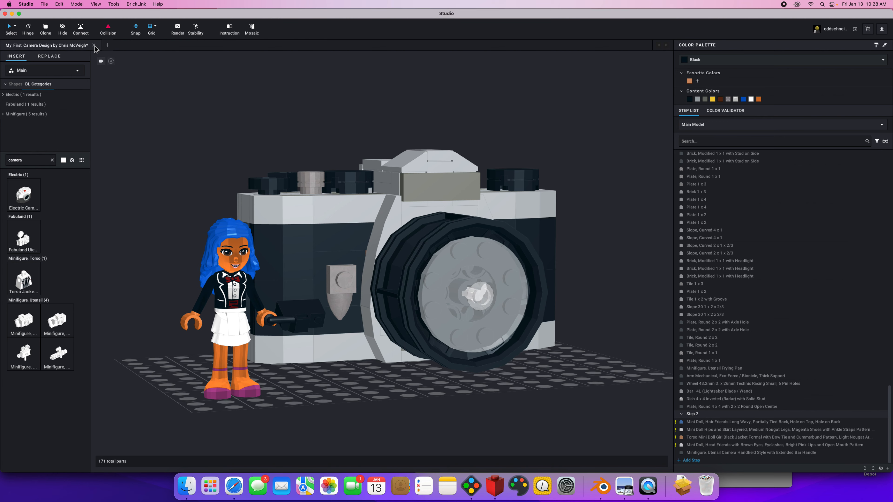
{"action": "left_click", "coordinate": [94, 45]}
{"action": "left_click", "coordinate": [415, 261]}
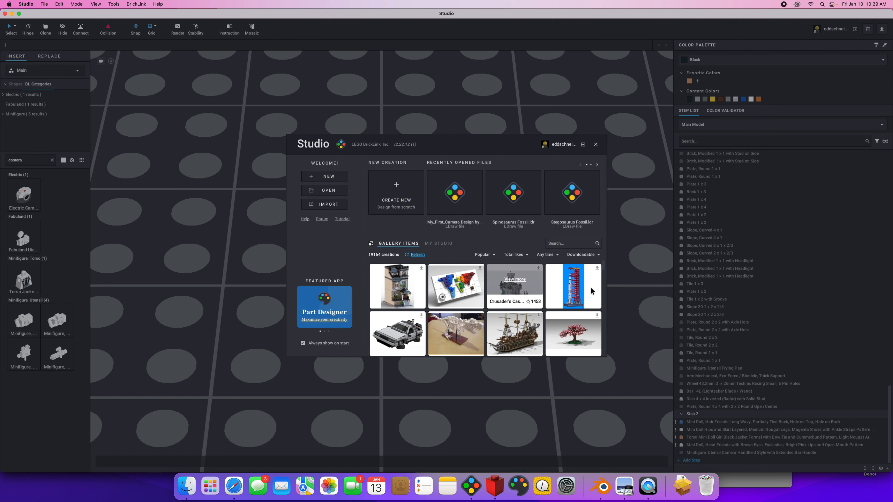
Search the gallery items for "camera" and import the My_First_Camera model.
{"action": "scroll", "coordinate": [605, 269], "scroll_direction": "down", "scroll_amount": 1}
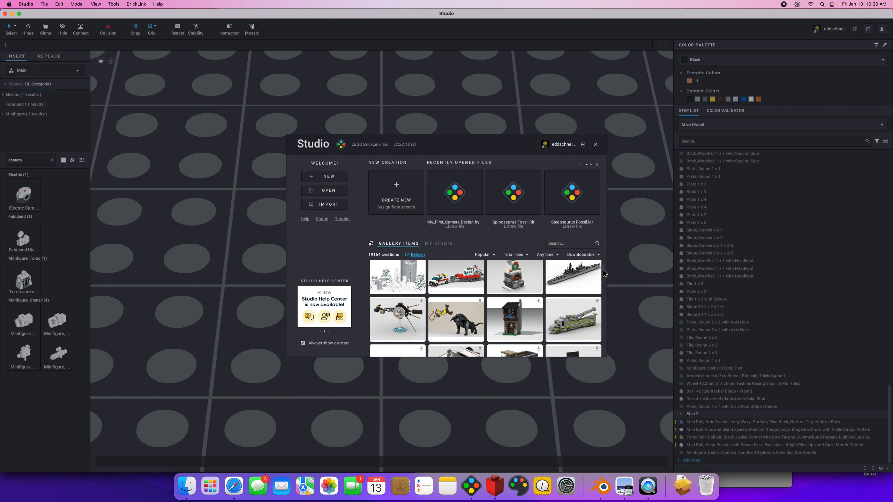
{"action": "scroll", "coordinate": [604, 268], "scroll_direction": "up", "scroll_amount": 1}
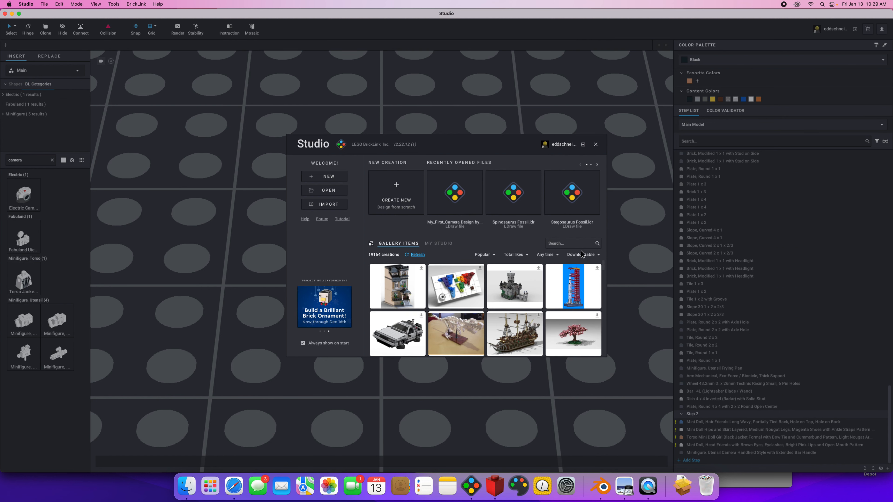
{"action": "left_click", "coordinate": [560, 244]}
{"action": "key", "text": "Return"}
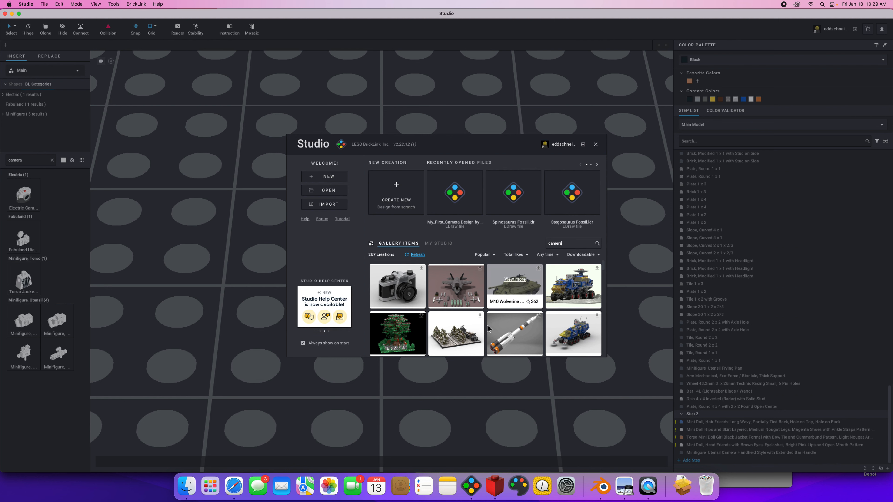
{"action": "left_click", "coordinate": [393, 279]}
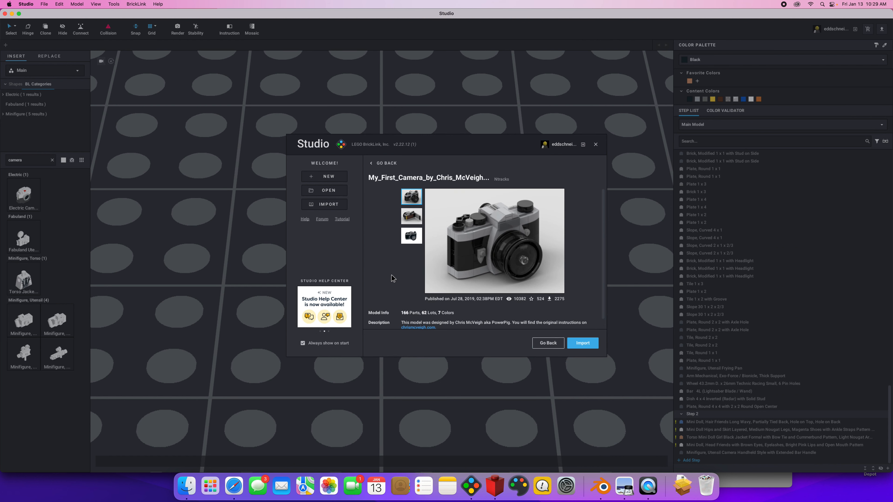
{"action": "left_click", "coordinate": [580, 344]}
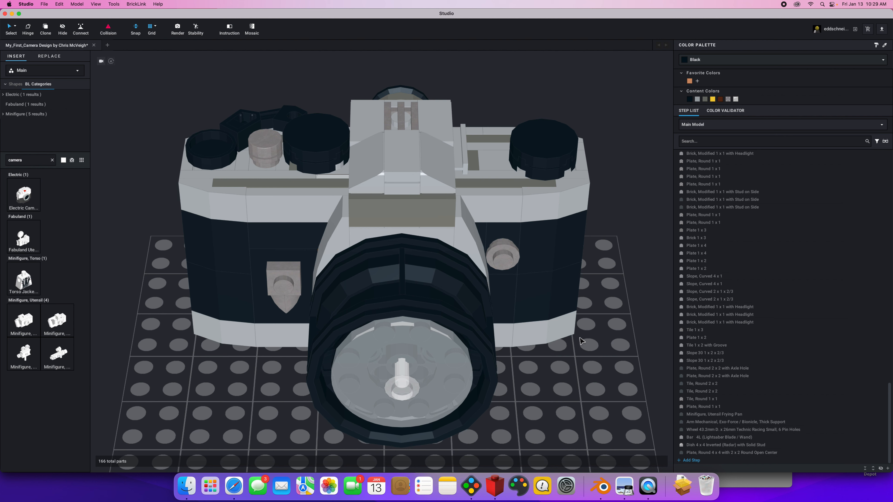
Recolor the round 1 x 1 plate on the front of the camera body to Medium Lime.
{"action": "left_click", "coordinate": [497, 261]}
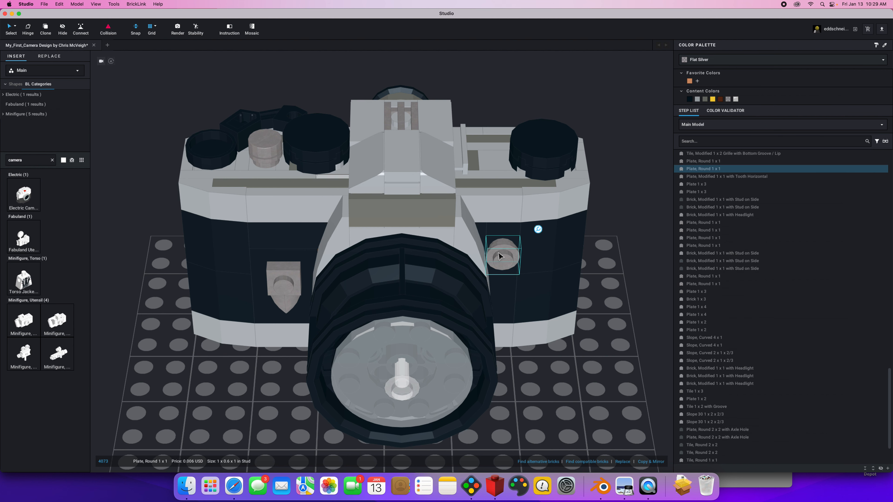
{"action": "left_click", "coordinate": [712, 61]}
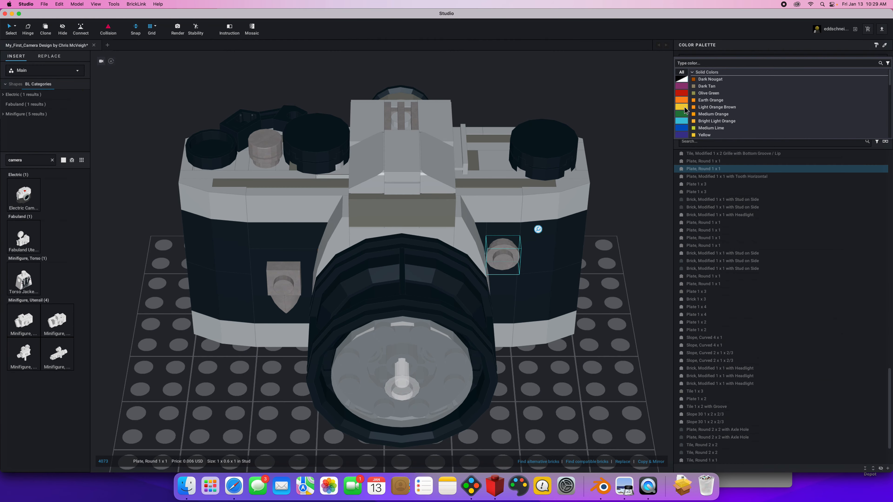
{"action": "left_click", "coordinate": [704, 128]}
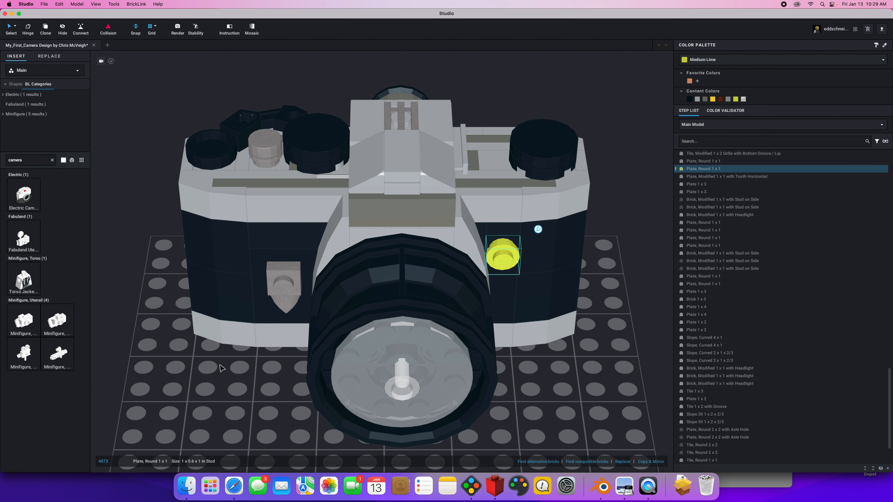
{"action": "mouse_move", "coordinate": [284, 289]}
{"action": "left_mouse_down"}
{"action": "mouse_move", "coordinate": [155, 318]}
{"action": "mouse_move", "coordinate": [109, 390]}
{"action": "mouse_move", "coordinate": [287, 272]}
{"action": "mouse_move", "coordinate": [226, 346]}
{"action": "mouse_move", "coordinate": [292, 266]}
{"action": "mouse_move", "coordinate": [287, 279]}
{"action": "left_mouse_up"}
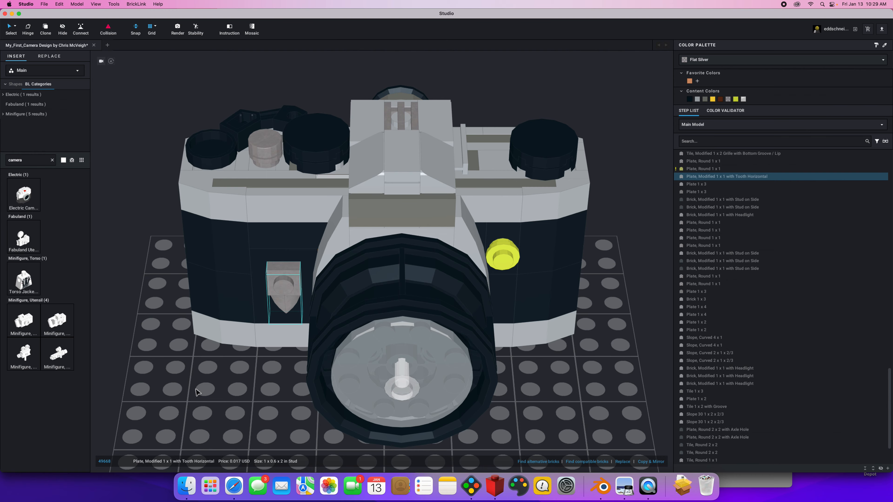
{"action": "left_click", "coordinate": [180, 390]}
Add the jacket torso with black tie and silver camera pattern beside the camera model, and delete it again.
{"action": "mouse_move", "coordinate": [180, 390]}
{"action": "right_mouse_down"}
{"action": "mouse_move", "coordinate": [245, 383]}
{"action": "mouse_move", "coordinate": [242, 375]}
{"action": "mouse_move", "coordinate": [179, 387]}
{"action": "right_mouse_up"}
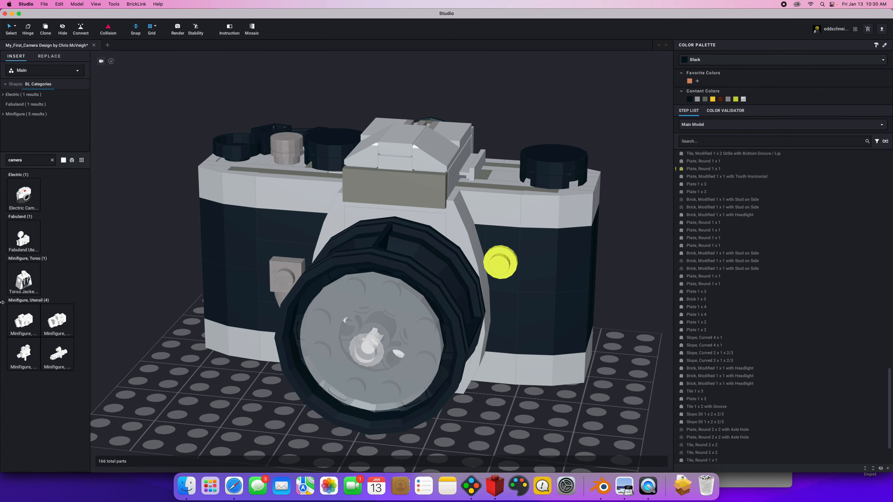
{"action": "left_click_drag", "start_coordinate": [24, 281], "coordinate": [163, 365]}
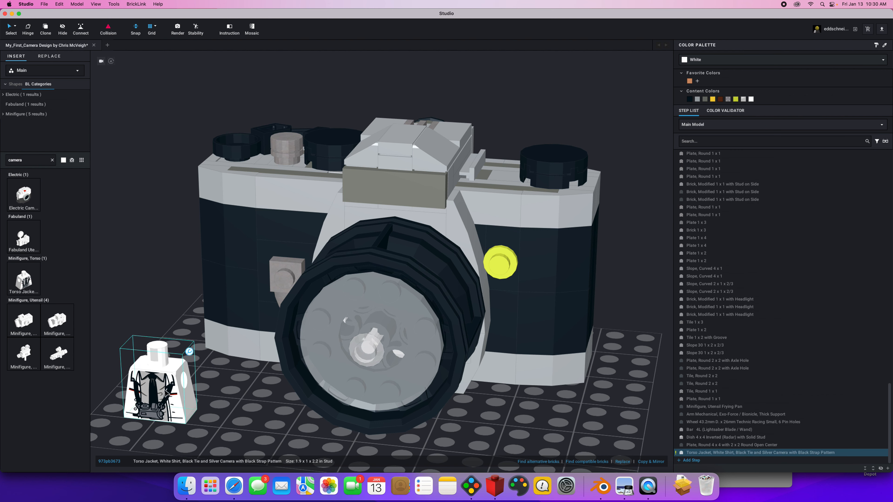
{"action": "key", "text": "Delete"}
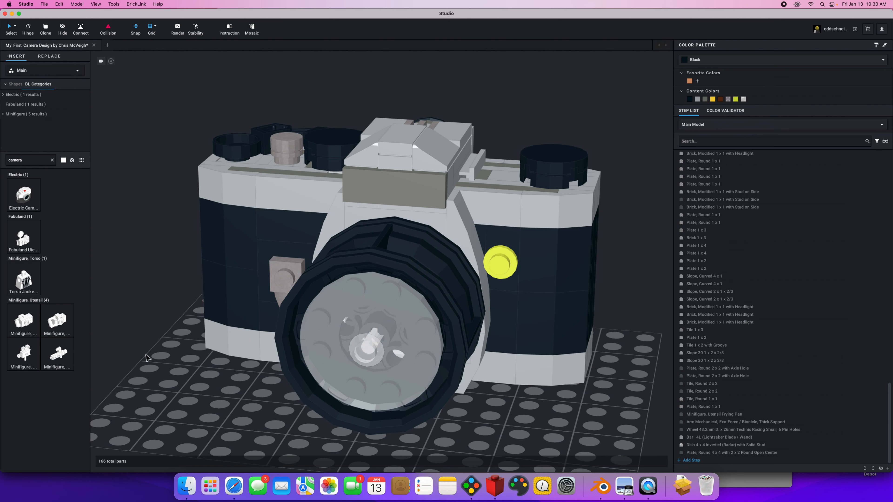
{"action": "right_click_drag", "start_coordinate": [142, 355], "coordinate": [156, 362]}
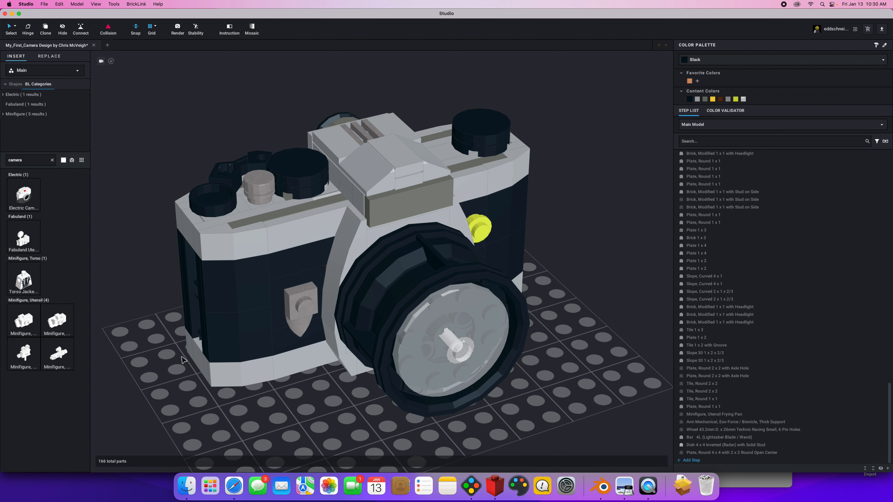
{"action": "right_click_drag", "start_coordinate": [171, 380], "coordinate": [217, 391]}
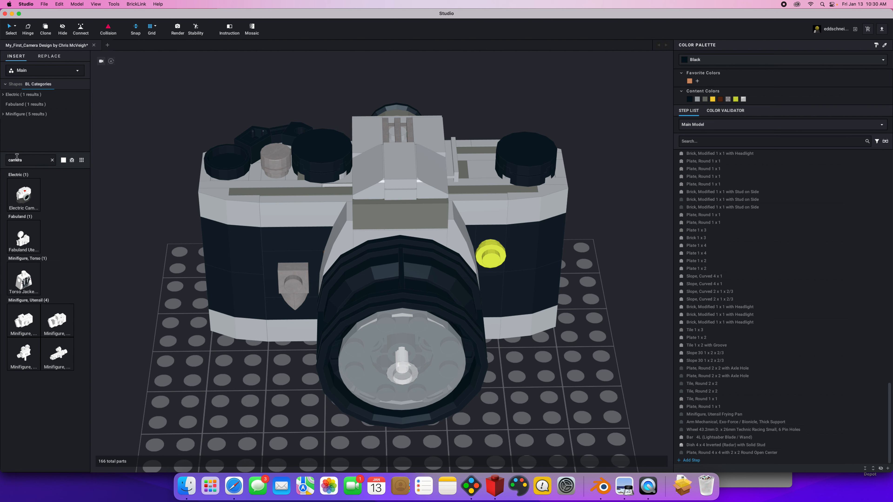
Clear the part search and browse the Antenna and Arm part categories.
{"action": "left_click", "coordinate": [52, 160]}
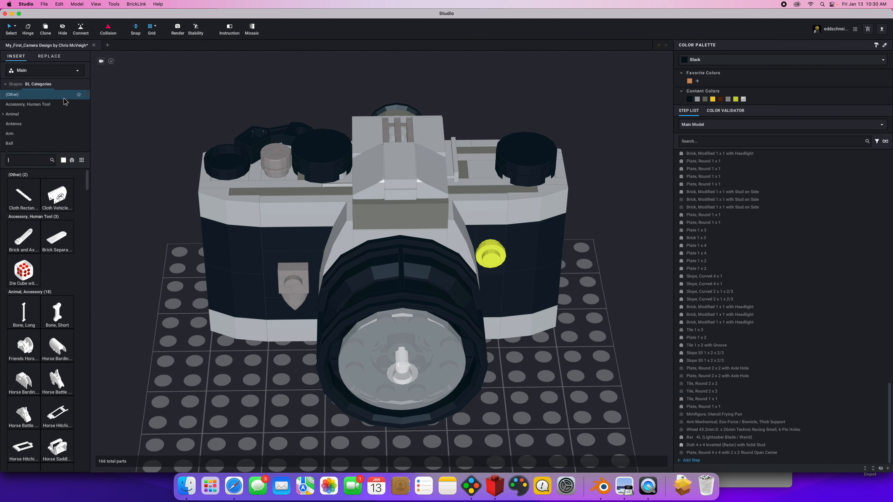
{"action": "left_click", "coordinate": [32, 116]}
{"action": "left_click", "coordinate": [22, 124]}
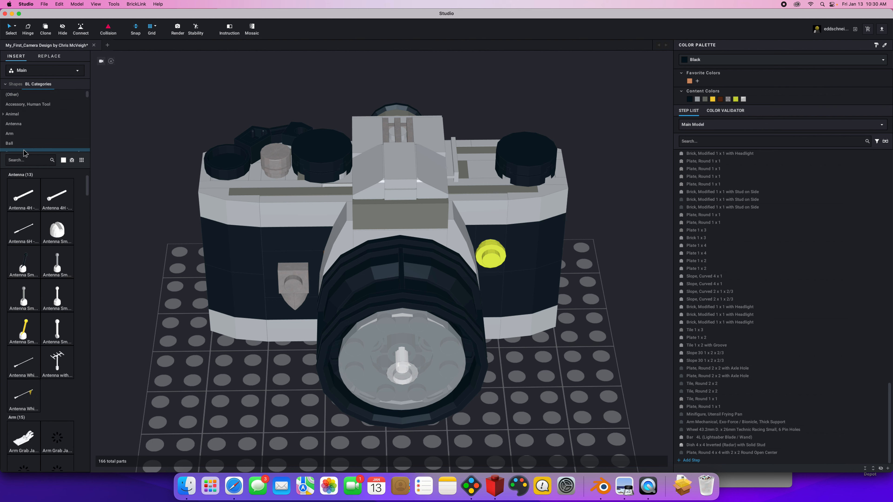
{"action": "left_click", "coordinate": [21, 134]}
Search the part library for "doll" and show the Mini Doll, Head category.
{"action": "left_click", "coordinate": [27, 161]}
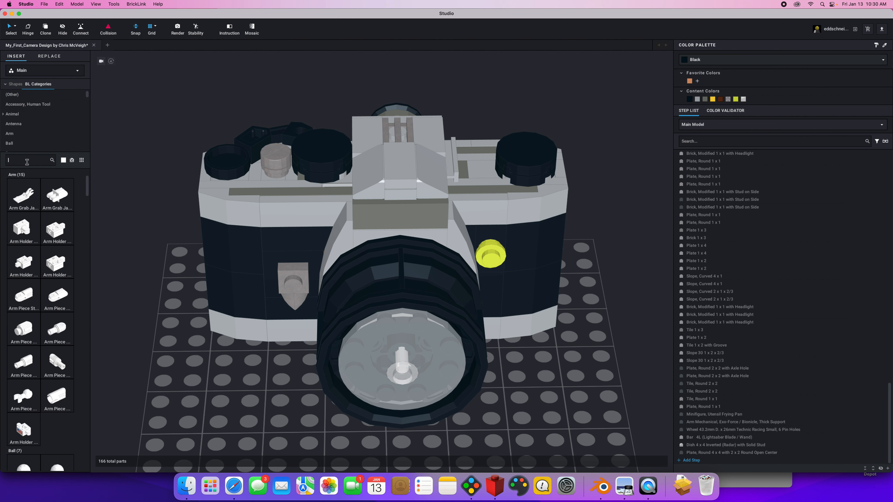
{"action": "type", "text": "doll"}
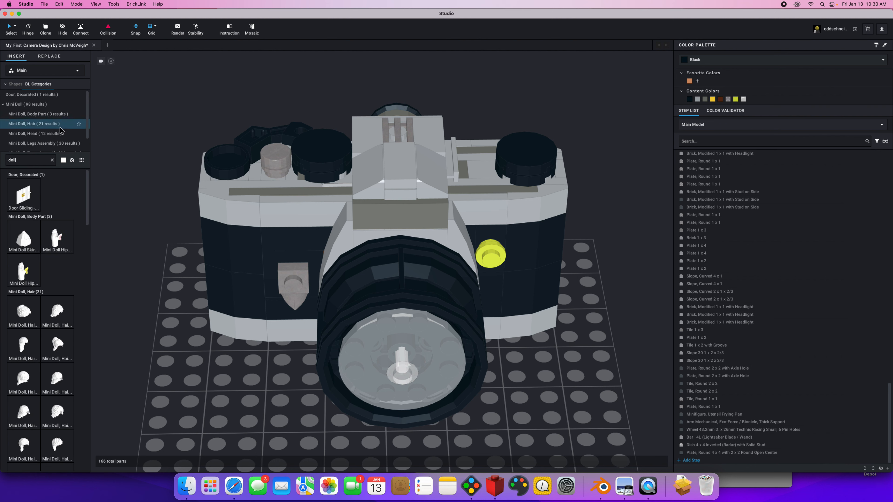
{"action": "left_click", "coordinate": [37, 133]}
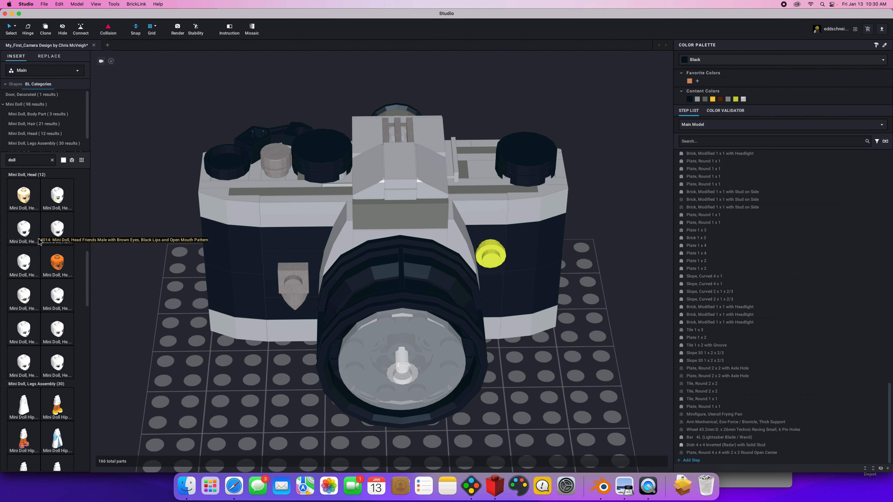
Search the part library for "minifigure", browse the Minifigure category, and search for "photo".
{"action": "double_click", "coordinate": [26, 160]}
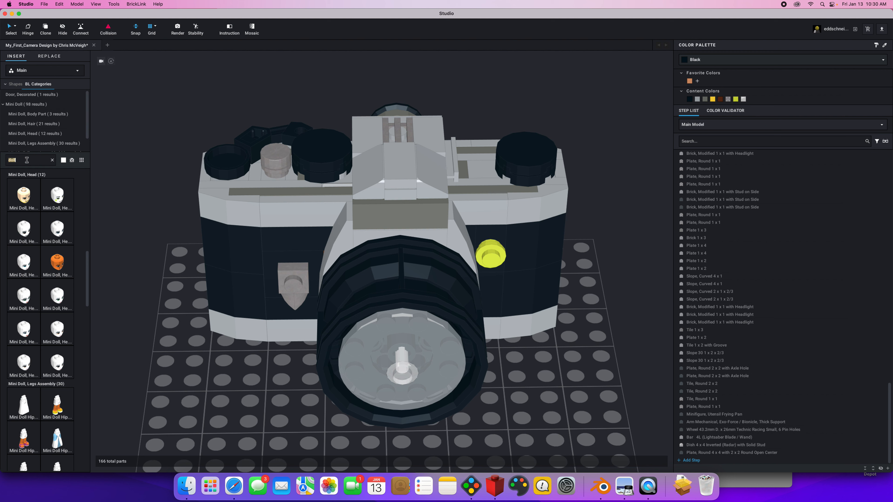
{"action": "type", "text": "minifigur"}
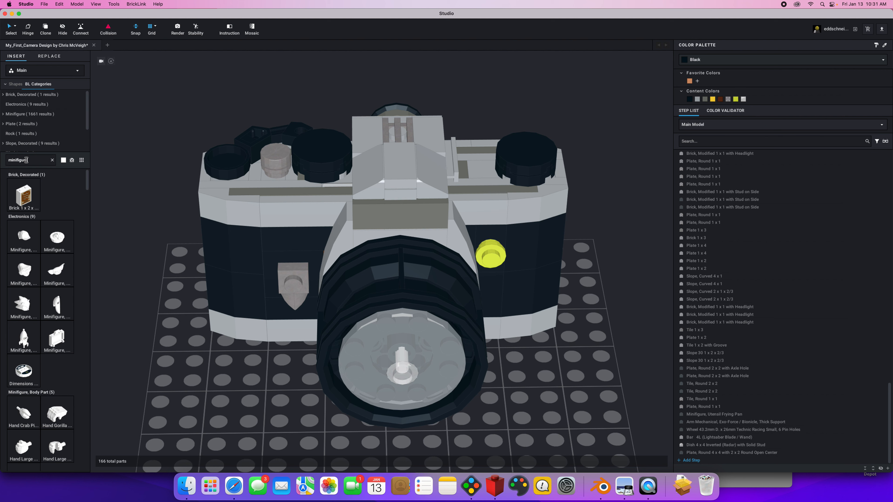
{"action": "type", "text": "e"}
{"action": "scroll", "coordinate": [35, 108], "scroll_direction": "down", "scroll_amount": 1}
{"action": "left_click", "coordinate": [35, 111]}
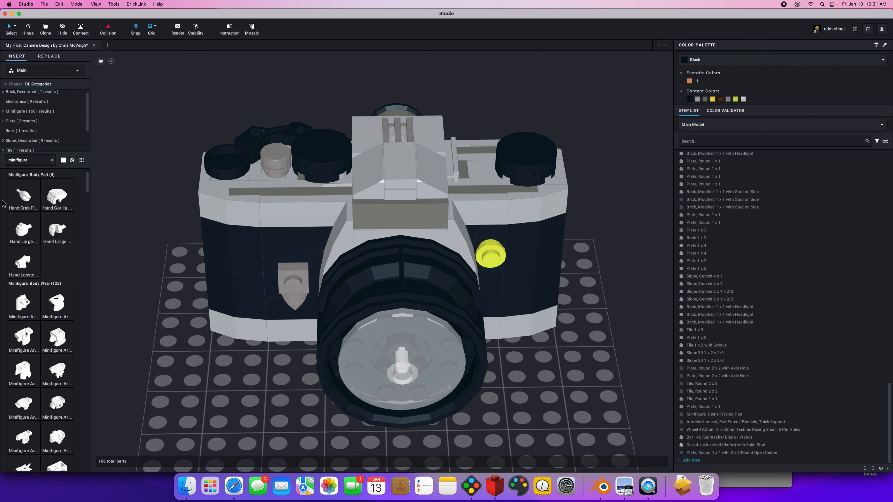
{"action": "left_click_drag", "start_coordinate": [9, 159], "coordinate": [46, 158]}
{"action": "type", "text": "photo"}
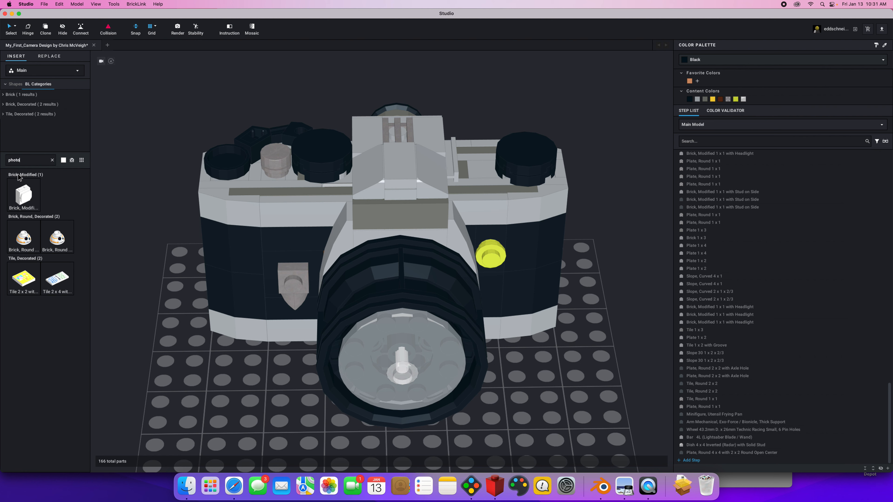
Search the part library for "camera" and place the jacket torso with silver camera pattern on the baseplate beside the camera model.
{"action": "left_click_drag", "start_coordinate": [23, 161], "coordinate": [2, 164]}
{"action": "type", "text": "camera"}
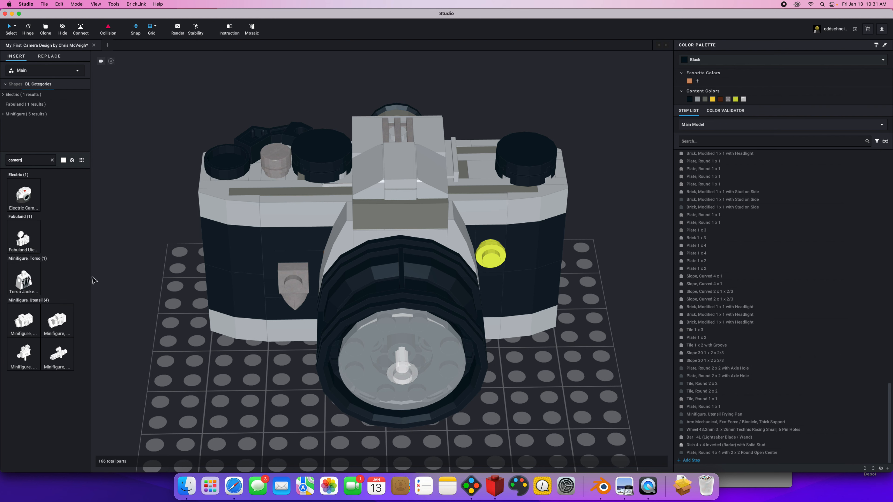
{"action": "left_click_drag", "start_coordinate": [37, 284], "coordinate": [171, 373]}
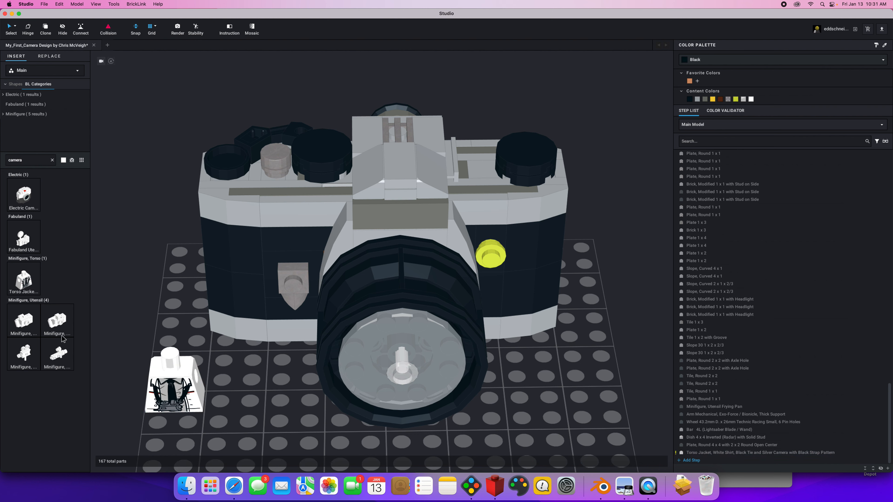
Add the Fabuland Utensil Camera in front of the camera model and delete it again.
{"action": "left_click_drag", "start_coordinate": [31, 245], "coordinate": [568, 415]}
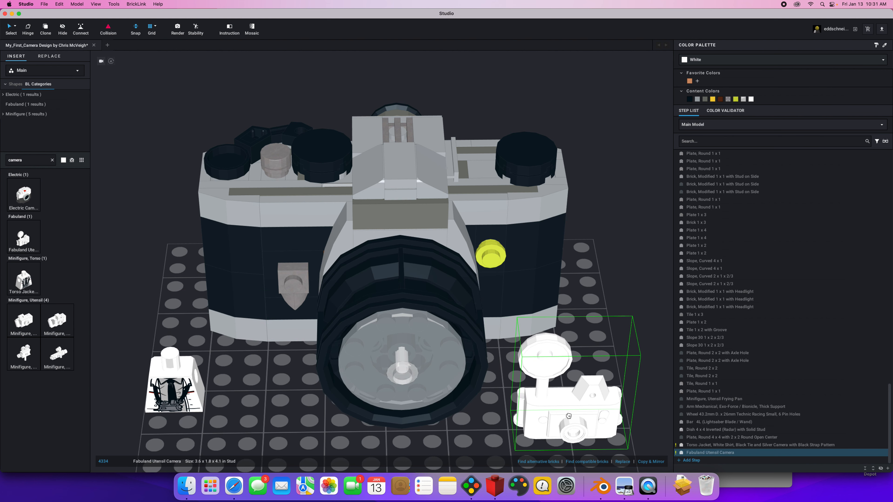
{"action": "key", "text": "Delete"}
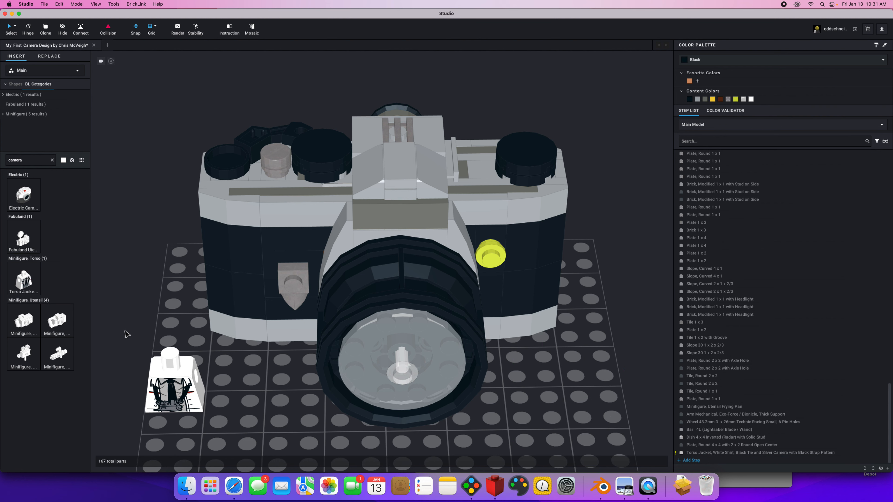
Move the jacket torso farther away from the camera model and deselect it.
{"action": "scroll", "coordinate": [126, 335], "scroll_direction": "down", "scroll_amount": 2}
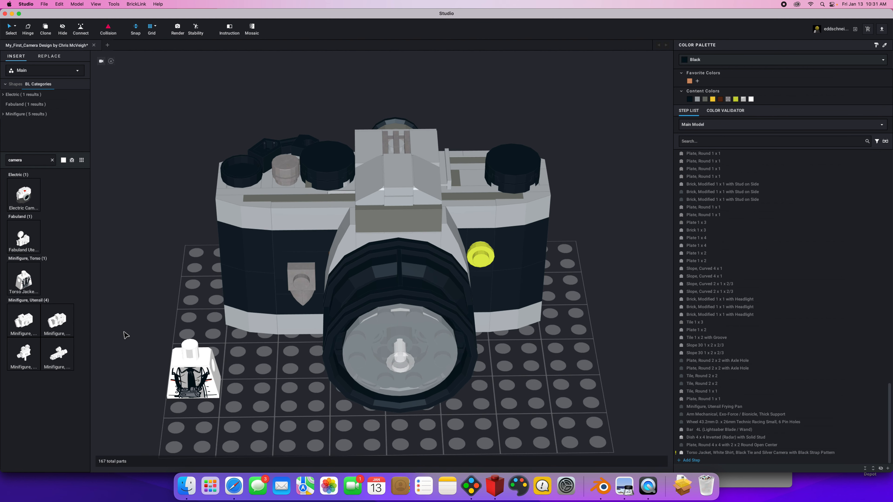
{"action": "left_click_drag", "start_coordinate": [161, 398], "coordinate": [147, 401]}
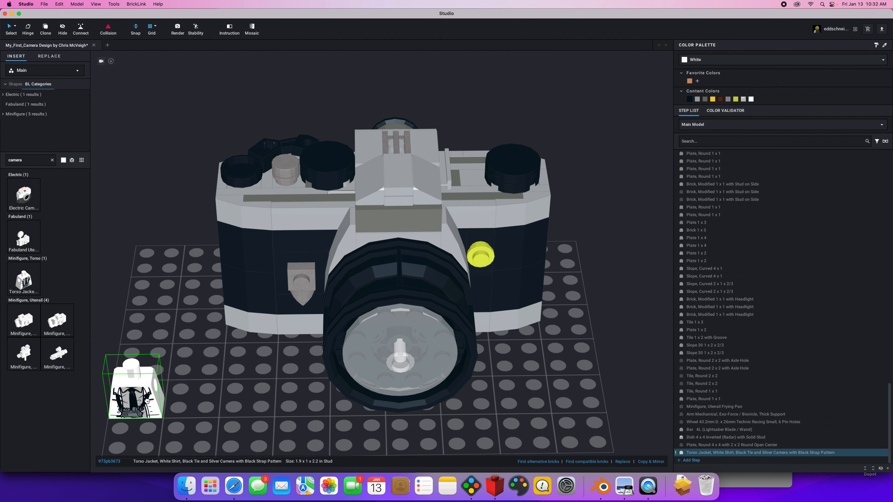
{"action": "left_click", "coordinate": [144, 312]}
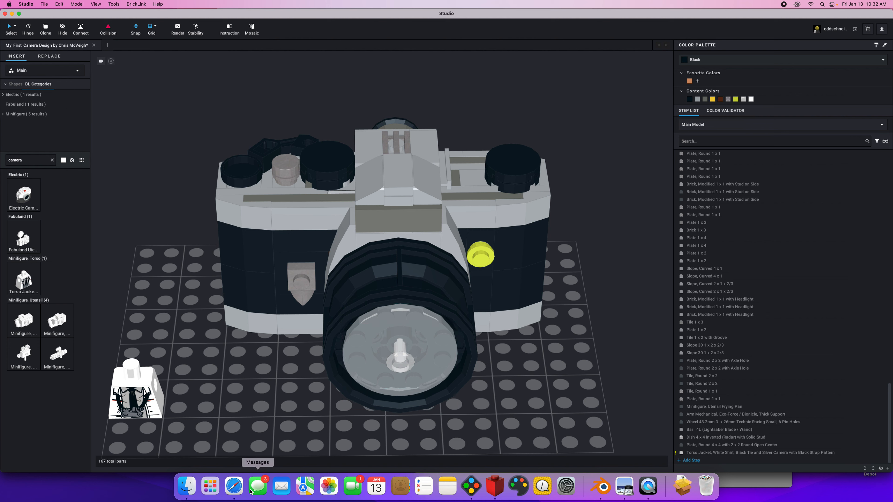
Switch to Safari and view the BrickLink inventory for Friends Emma and the LEGO instructions page for set 41305, Emma's Photo Studio.
{"action": "left_click", "coordinate": [234, 486]}
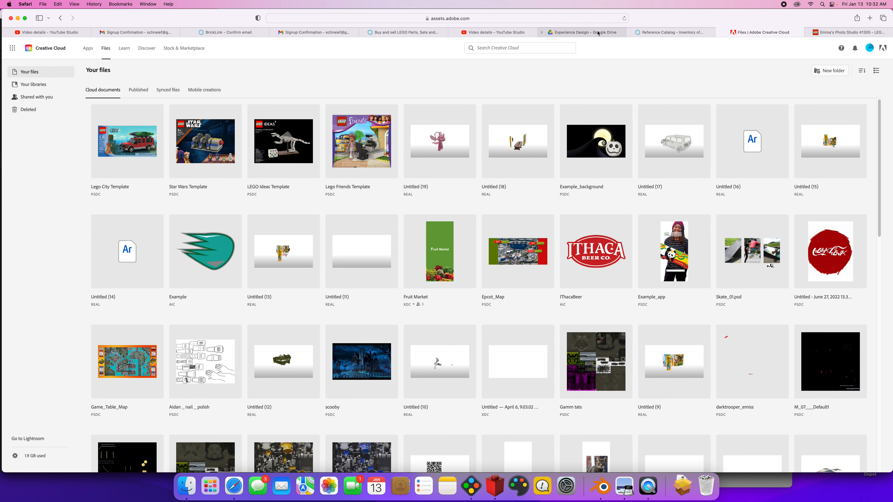
{"action": "left_click", "coordinate": [653, 33]}
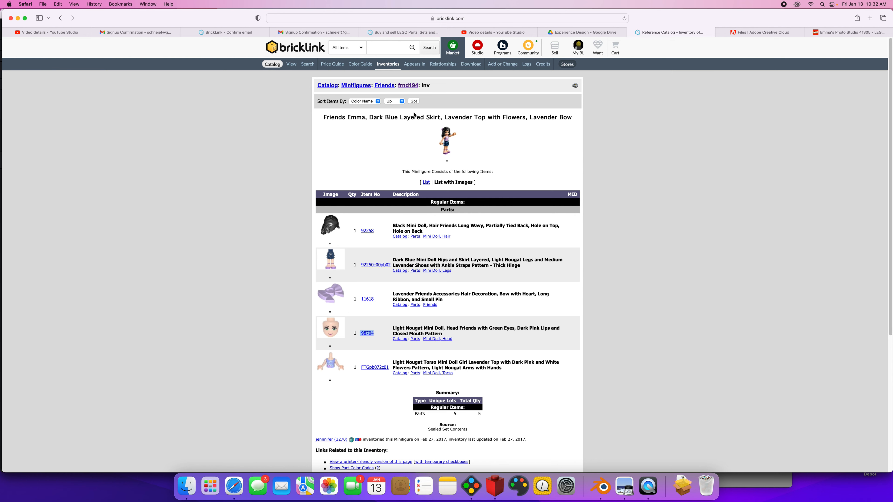
{"action": "left_click", "coordinate": [839, 33]}
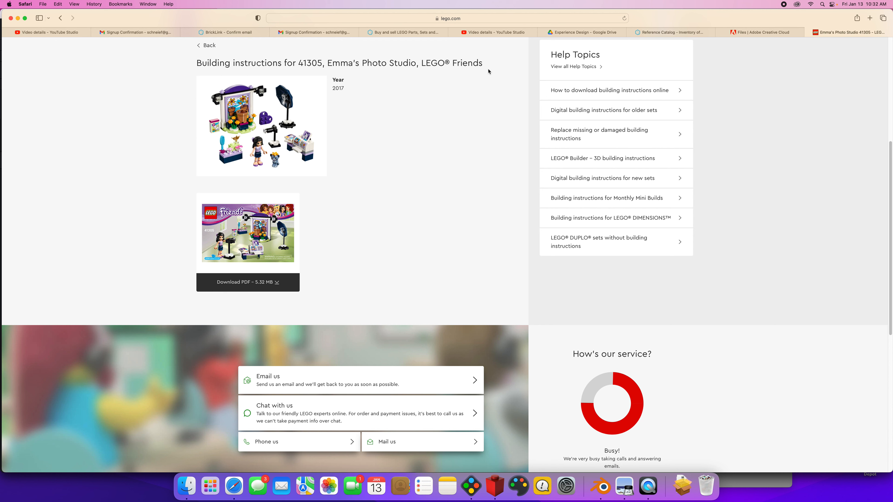
Search the BrickLink catalog in Safari for "emma's".
{"action": "key", "text": "super+Tab"}
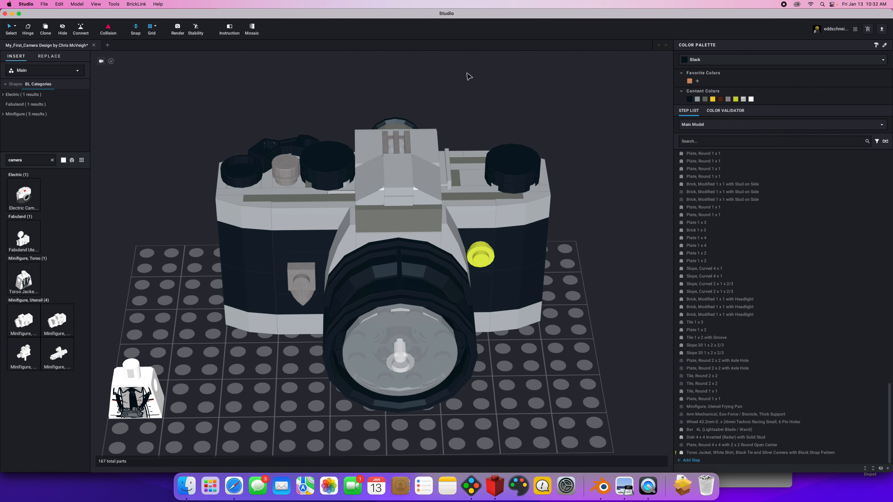
{"action": "key", "text": "super+Tab"}
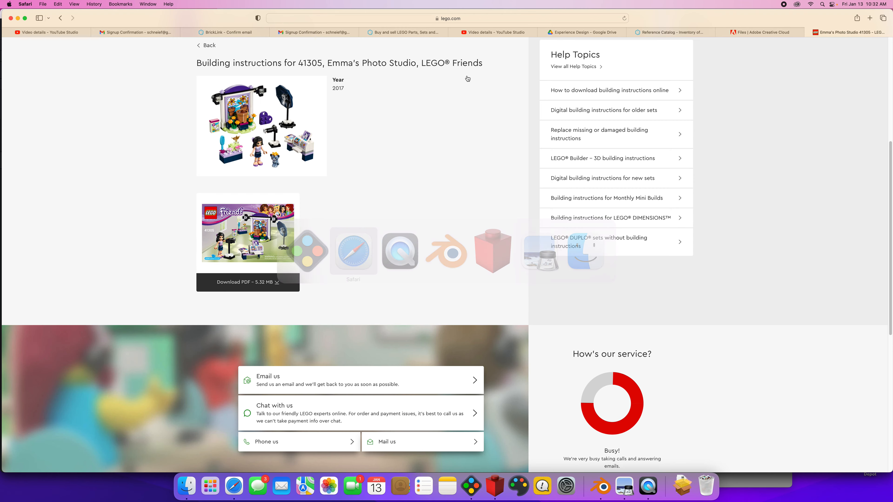
{"action": "left_click", "coordinate": [747, 34]}
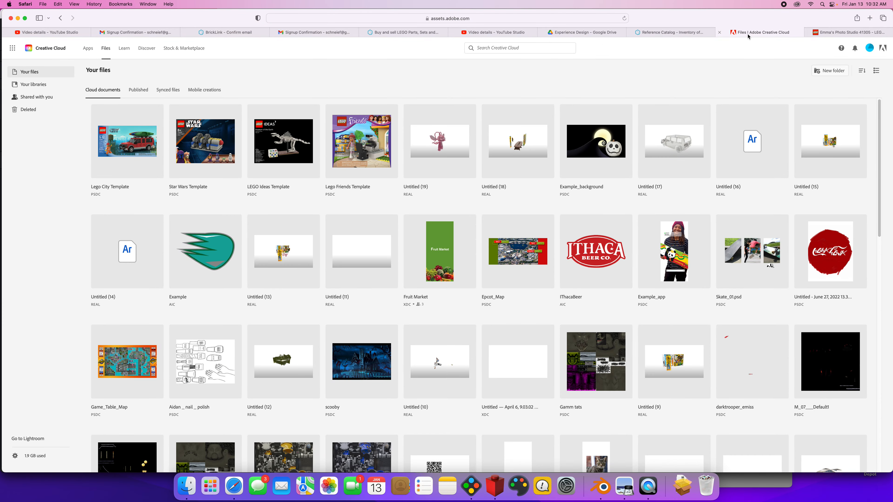
{"action": "left_click", "coordinate": [660, 34]}
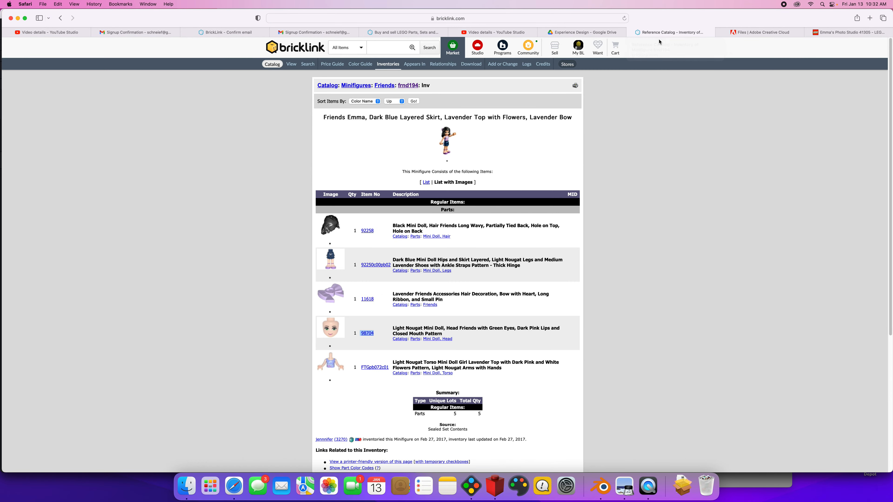
{"action": "left_click", "coordinate": [328, 86]}
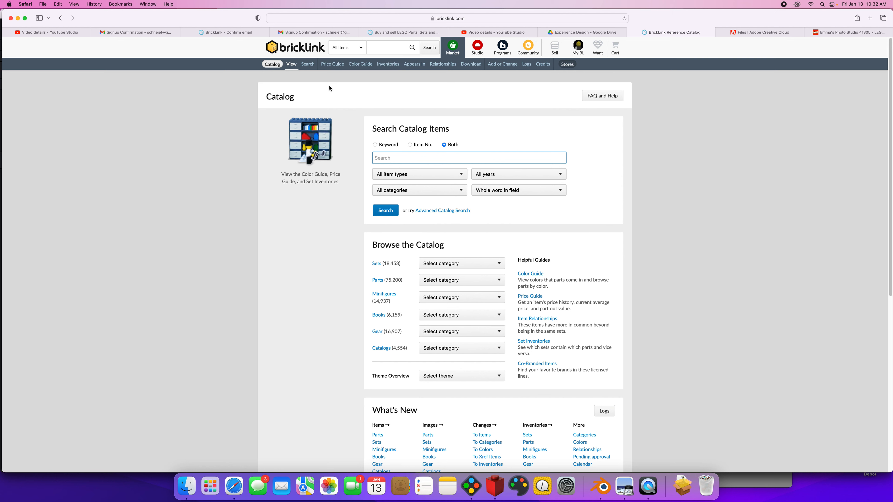
{"action": "type", "text": "emma's"}
{"action": "left_click", "coordinate": [385, 211]}
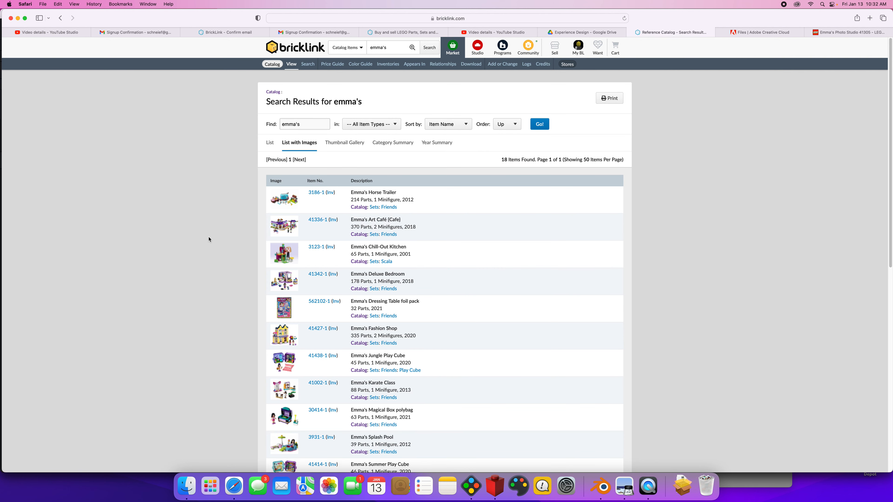
Open the Emma minifigure from the Emma's Art Café set and view its parts inventory.
{"action": "scroll", "coordinate": [209, 240], "scroll_direction": "down", "scroll_amount": 2}
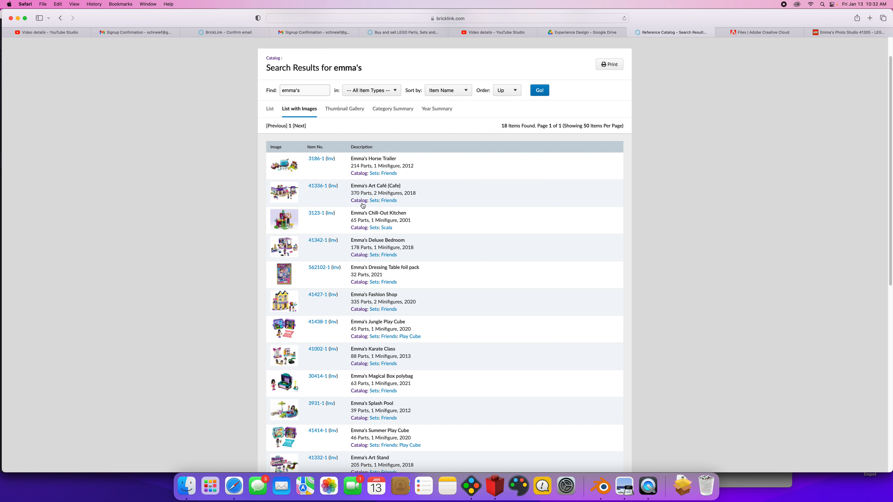
{"action": "left_click", "coordinate": [296, 189]}
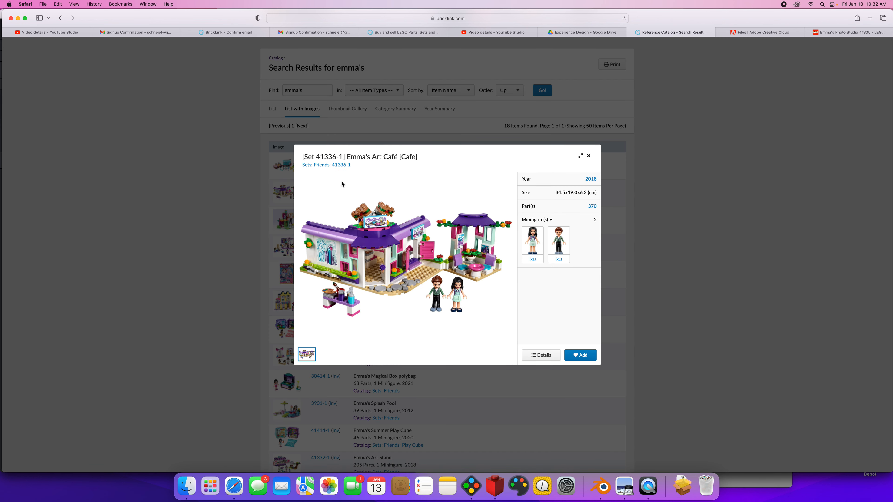
{"action": "left_click", "coordinate": [532, 244]}
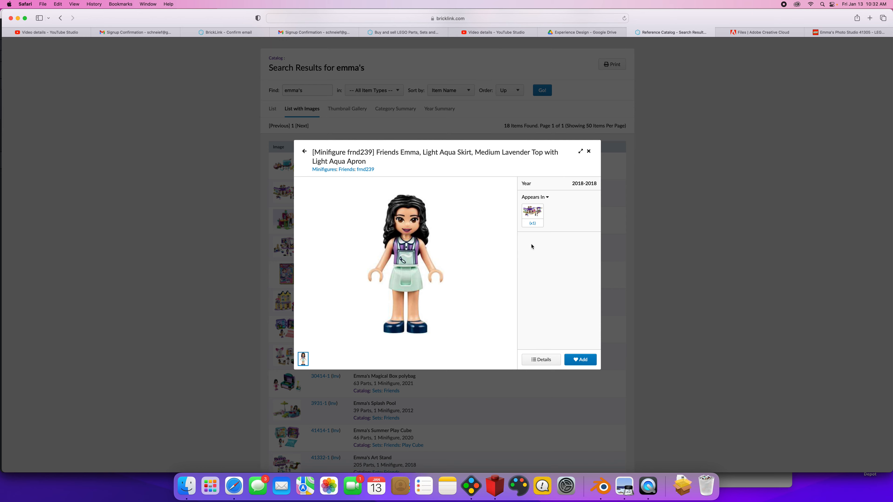
{"action": "left_click", "coordinate": [362, 169]}
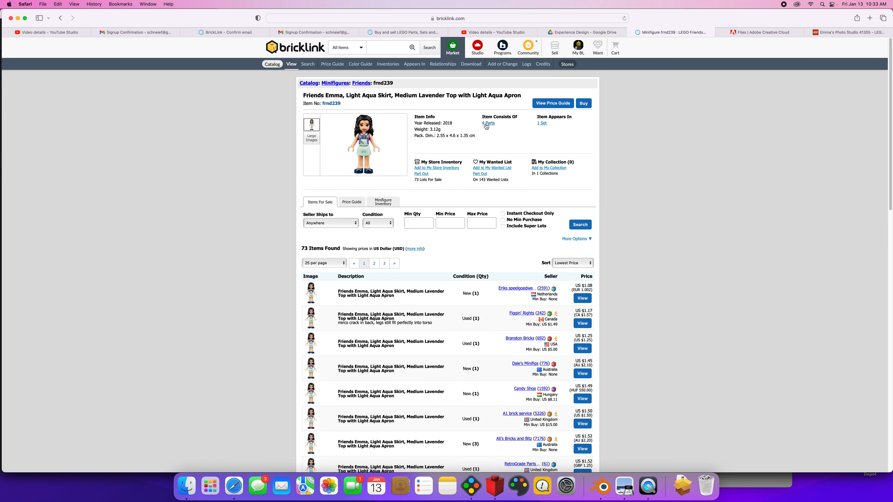
{"action": "left_click", "coordinate": [488, 123]}
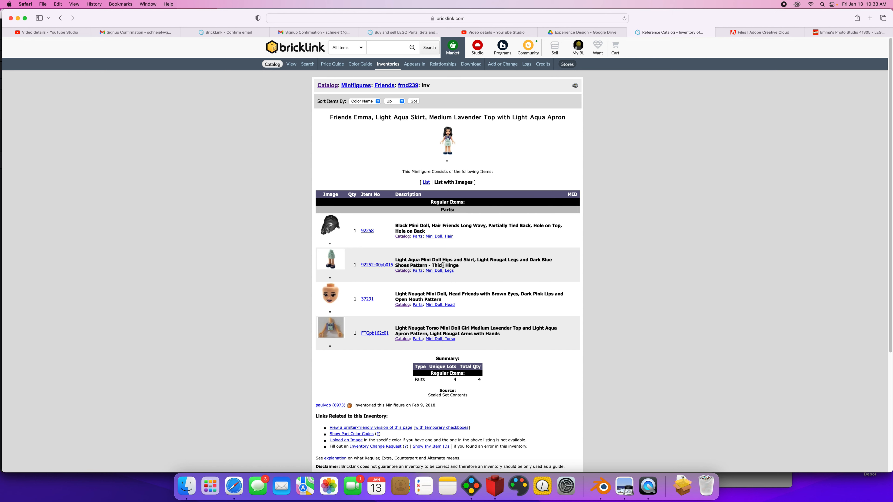
Switch to Studio, search the parts for "nougat doll" and place the mini doll legs with magenta sandals on the baseplate beside the jacket torso.
{"action": "key", "text": "super+Tab"}
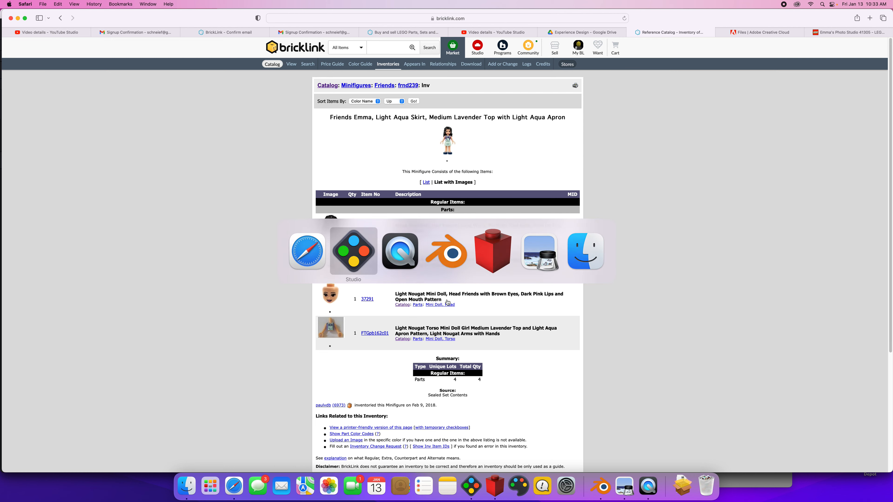
{"action": "left_click_drag", "start_coordinate": [8, 158], "coordinate": [38, 158]}
{"action": "type", "text": "nougat doll"}
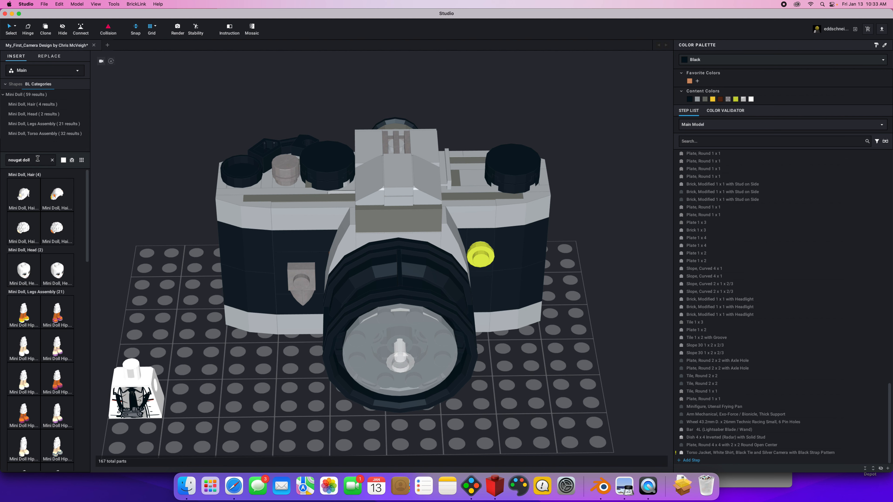
{"action": "left_click_drag", "start_coordinate": [60, 316], "coordinate": [248, 435]}
{"action": "left_click", "coordinate": [248, 427]}
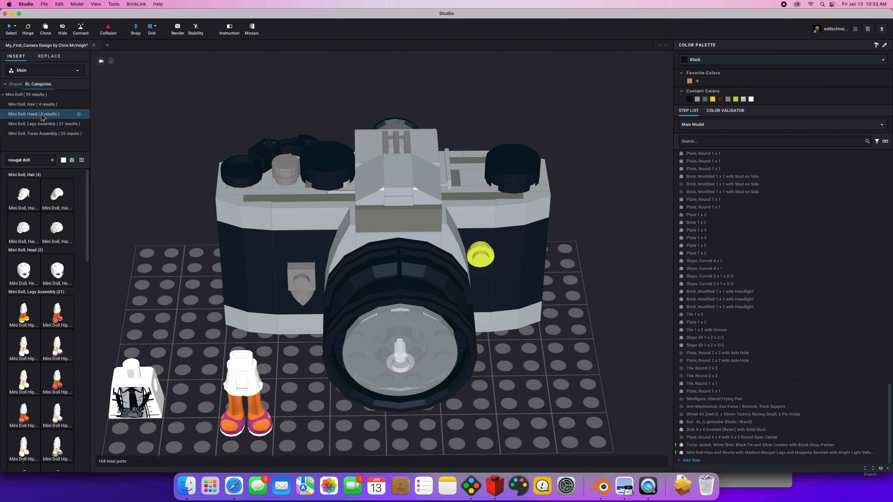
Attach the mini doll torso with lime vest over bronze diamond shirt pattern to the legs.
{"action": "scroll", "coordinate": [79, 201], "scroll_direction": "down", "scroll_amount": 3}
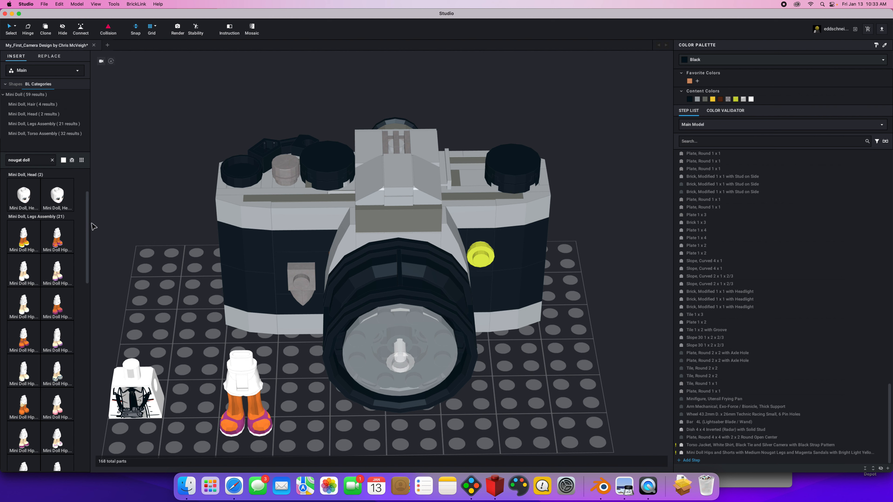
{"action": "left_click", "coordinate": [48, 138]}
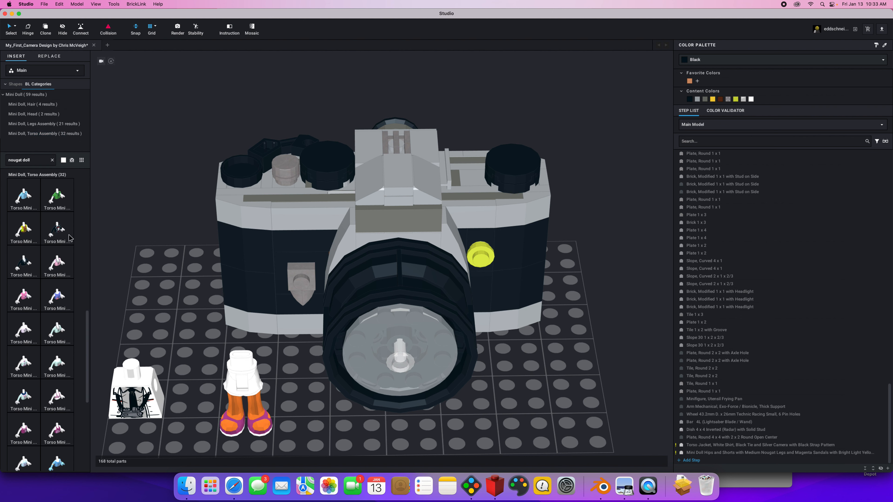
{"action": "left_click_drag", "start_coordinate": [29, 233], "coordinate": [243, 362]}
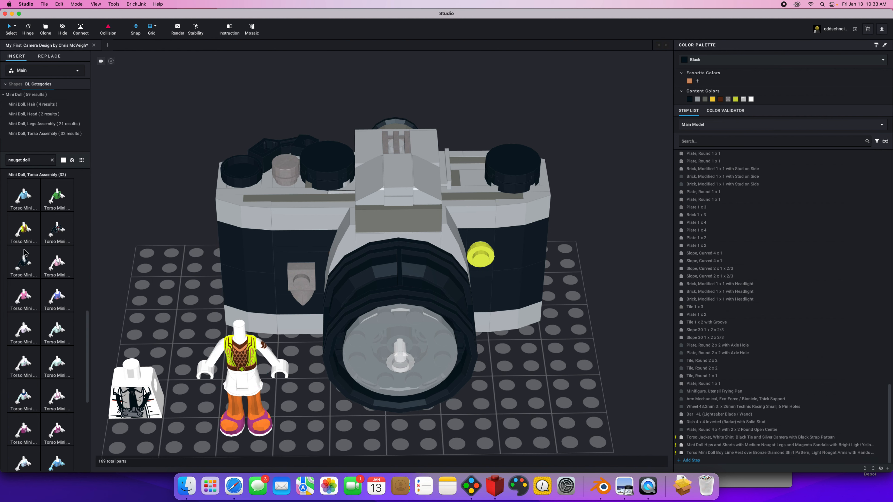
Search the parts for "doll" and put the orange head with brown eyes and bright pink lips on the mini doll torso.
{"action": "left_click", "coordinate": [53, 160]}
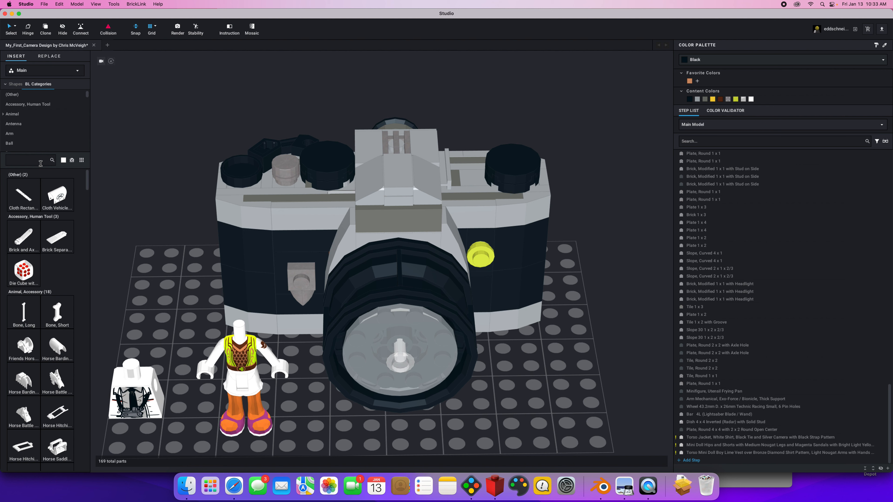
{"action": "type", "text": "doll"}
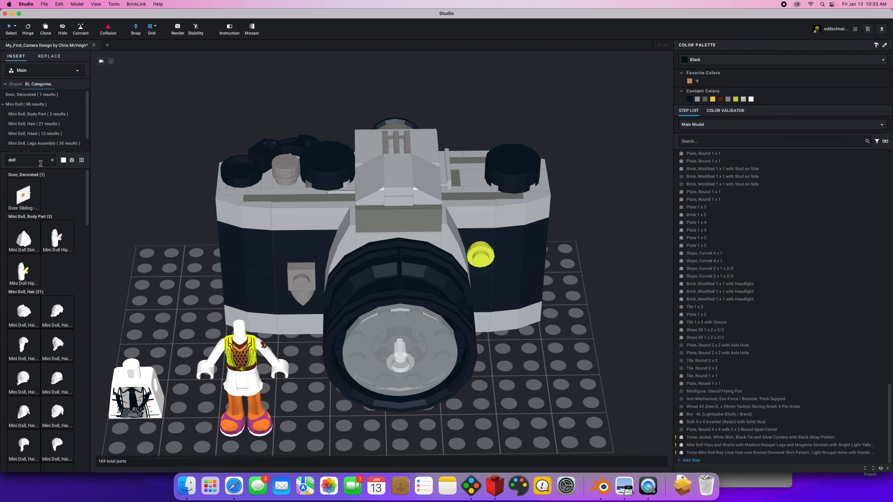
{"action": "left_click", "coordinate": [63, 134]}
{"action": "left_click_drag", "start_coordinate": [71, 264], "coordinate": [242, 319]}
Recolor the mini doll torso to Medium Nougat.
{"action": "left_click", "coordinate": [236, 357]}
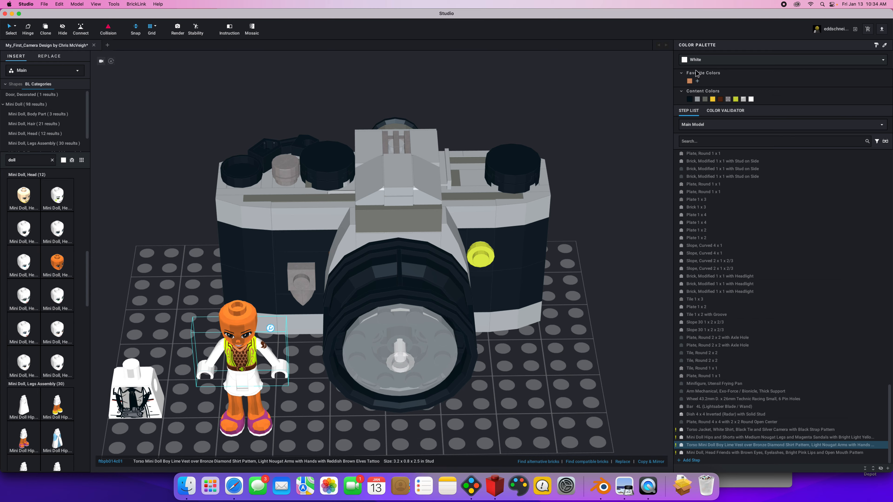
{"action": "left_click", "coordinate": [698, 60]}
{"action": "left_click", "coordinate": [684, 103]}
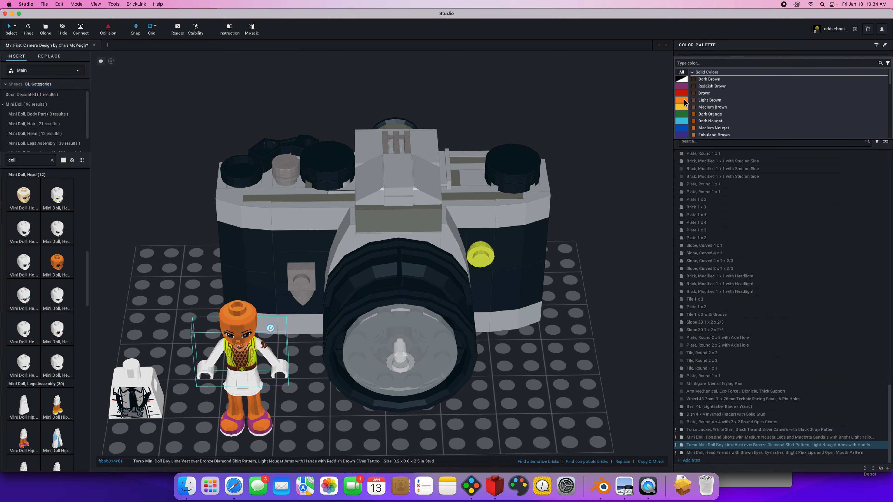
{"action": "left_click", "coordinate": [718, 129]}
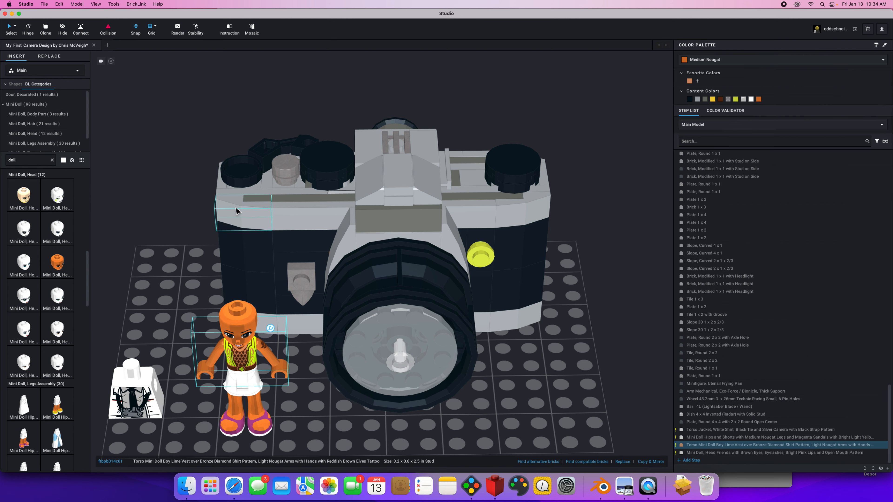
Place the long wavy female hair with right side part on the mini doll's head.
{"action": "mouse_move", "coordinate": [165, 268]}
{"action": "right_mouse_down"}
{"action": "mouse_move", "coordinate": [150, 261]}
{"action": "mouse_move", "coordinate": [166, 250]}
{"action": "mouse_move", "coordinate": [164, 259]}
{"action": "right_mouse_up"}
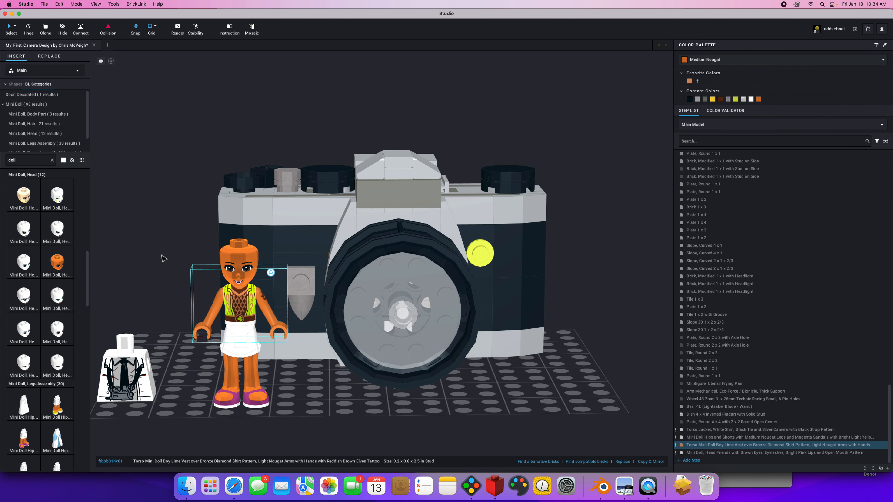
{"action": "left_click", "coordinate": [32, 124]}
{"action": "left_click_drag", "start_coordinate": [56, 199], "coordinate": [245, 248]}
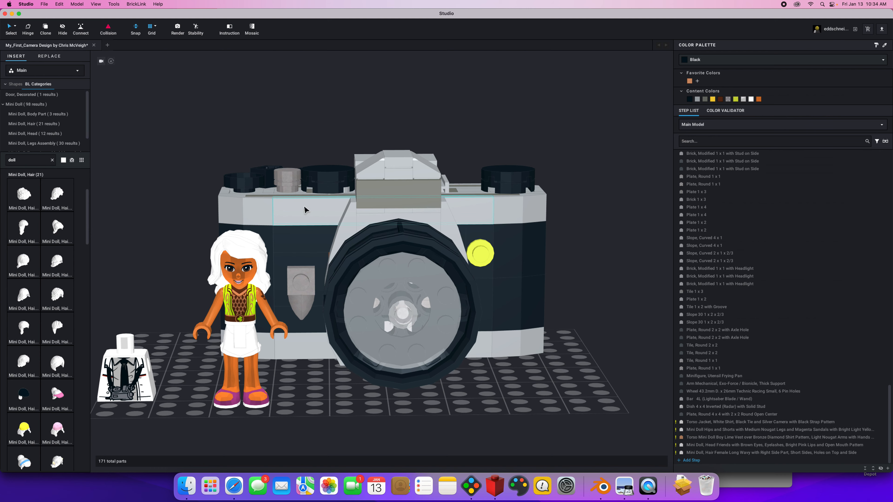
Recolor the mini doll's hair to Black and deselect it.
{"action": "left_click", "coordinate": [239, 250]}
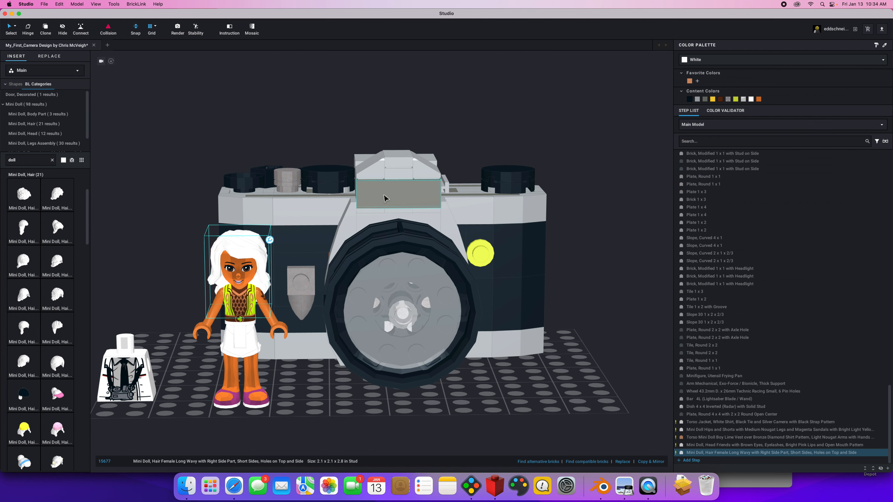
{"action": "left_click", "coordinate": [707, 60]}
{"action": "left_click", "coordinate": [688, 81]}
{"action": "left_click", "coordinate": [699, 80]}
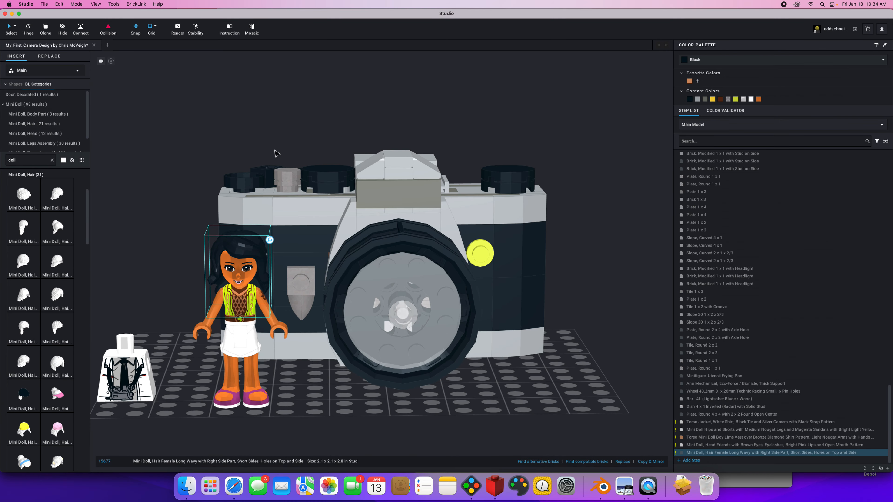
{"action": "left_click", "coordinate": [191, 152]}
{"action": "right_click_drag", "start_coordinate": [190, 149], "coordinate": [176, 183]}
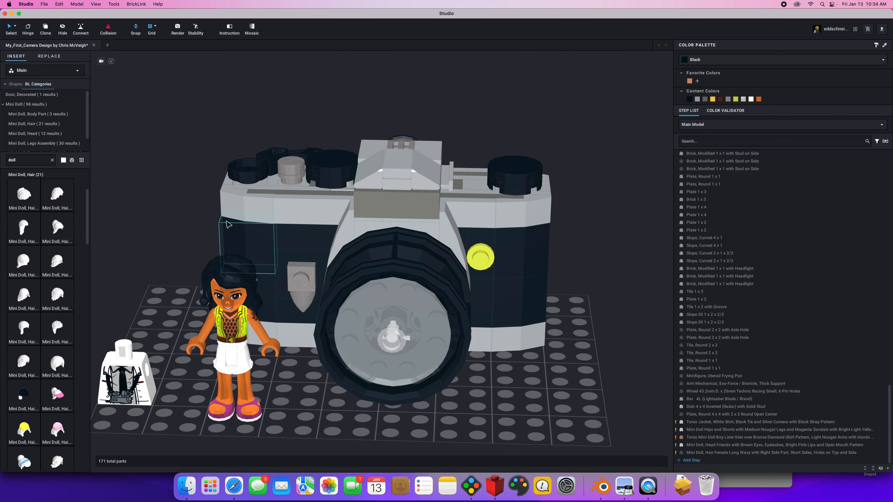
{"action": "left_click", "coordinate": [131, 389]}
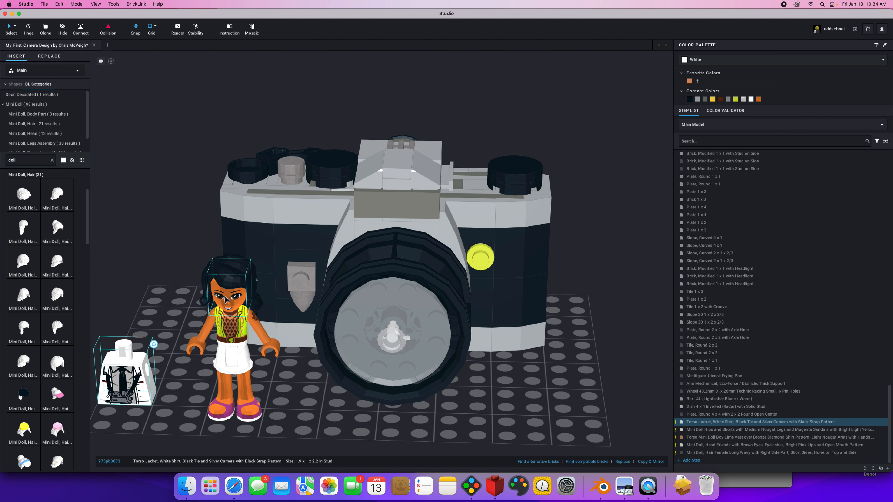
{"action": "left_click", "coordinate": [255, 332]}
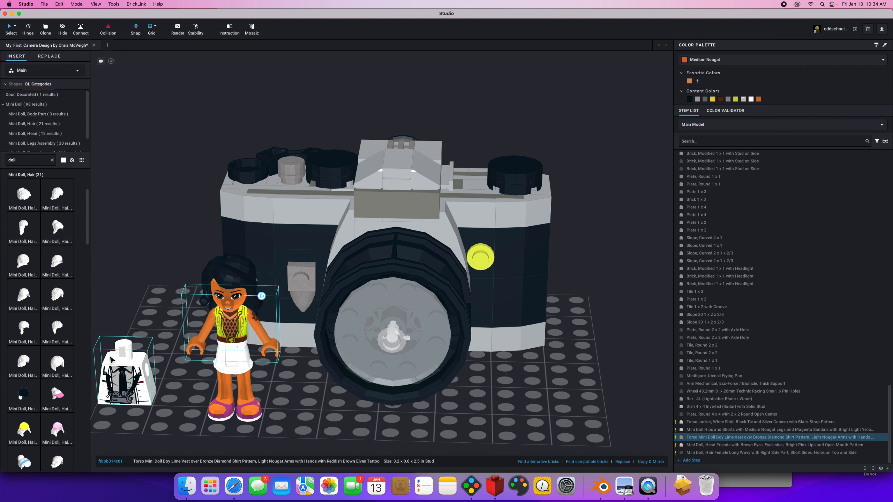
{"action": "left_click", "coordinate": [235, 303]}
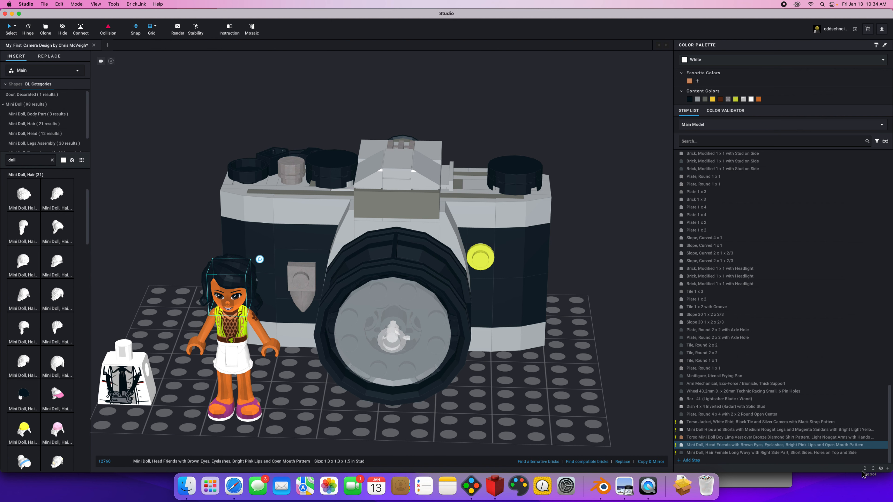
{"action": "left_click", "coordinate": [229, 275]}
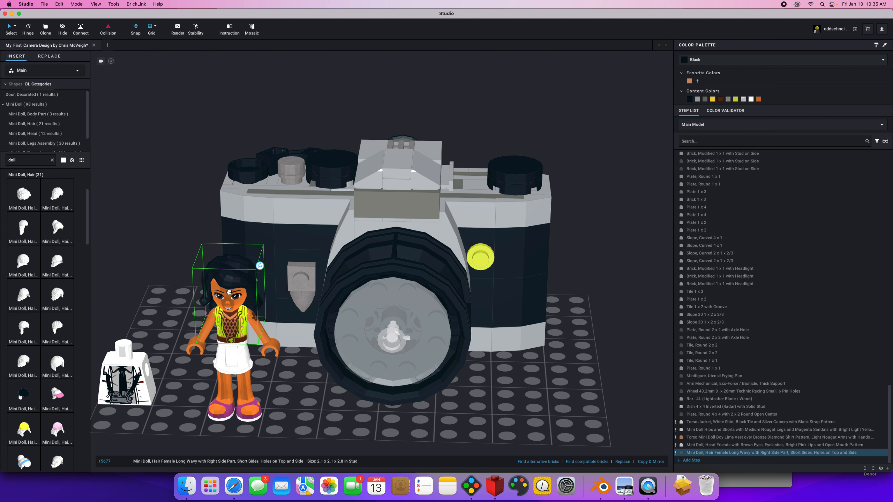
{"action": "left_click_drag", "start_coordinate": [228, 287], "coordinate": [227, 303]}
{"action": "key", "text": "super+z"}
Select the mini doll's head and hair together and rotate them toward the jacket torso with the Hinge tool.
{"action": "left_click", "coordinate": [229, 305]}
{"action": "left_click", "coordinate": [745, 444], "text": "shift"}
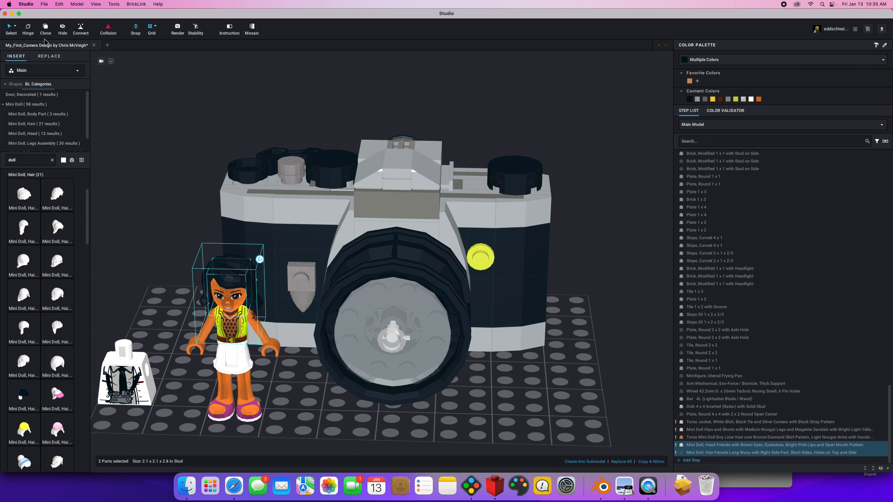
{"action": "left_click", "coordinate": [27, 30]}
{"action": "left_click_drag", "start_coordinate": [198, 301], "coordinate": [191, 300]}
{"action": "left_click_drag", "start_coordinate": [190, 296], "coordinate": [178, 267]}
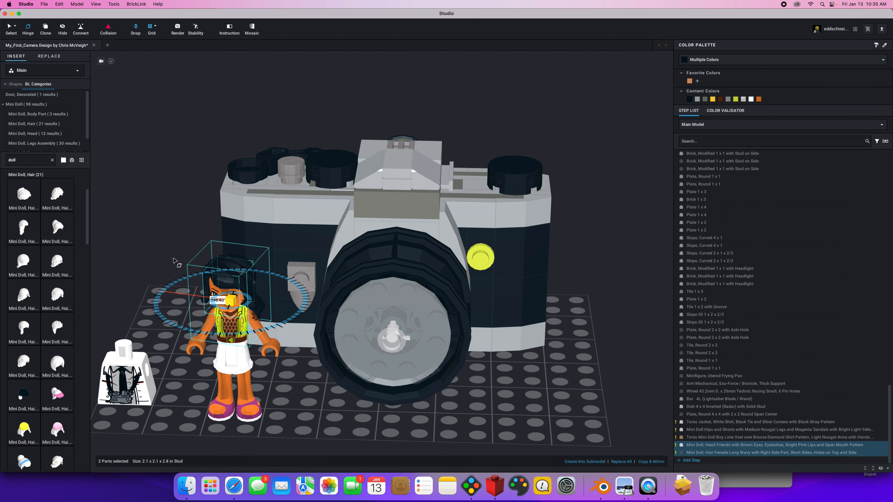
{"action": "left_click", "coordinate": [152, 239]}
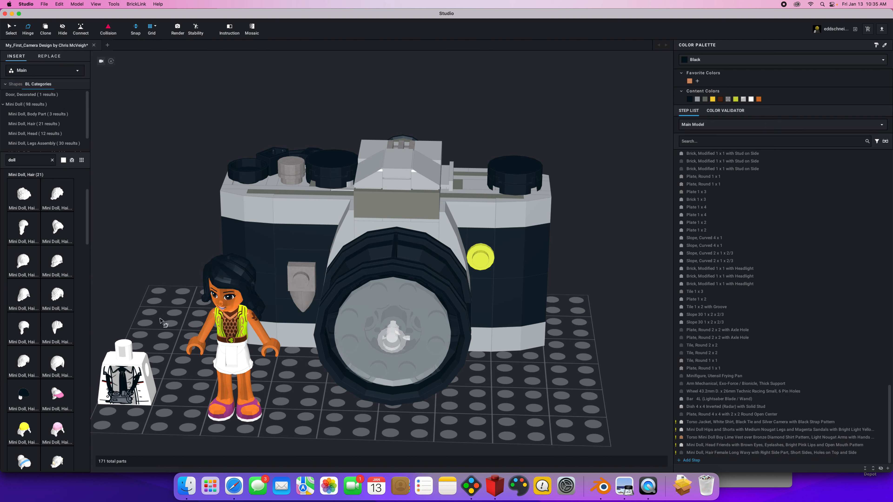
Search the parts library for minifigure and look through the minifigure subcategories for body parts.
{"action": "left_click", "coordinate": [136, 378]}
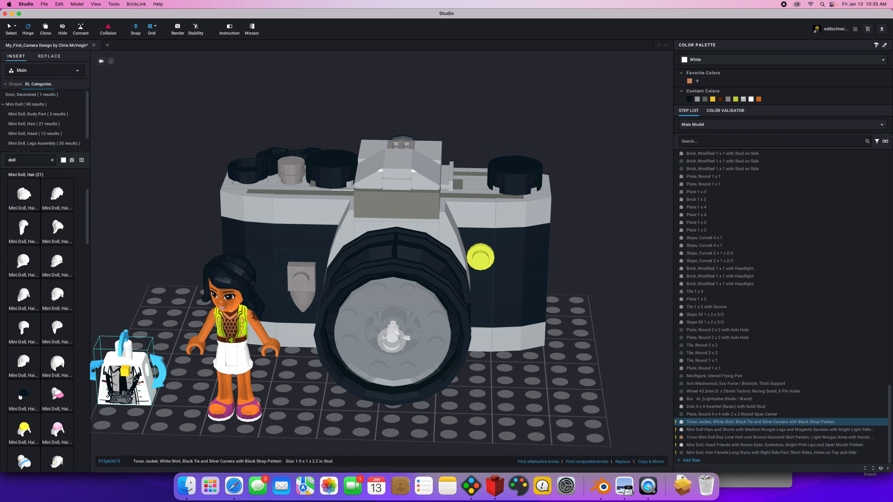
{"action": "left_click", "coordinate": [53, 160]}
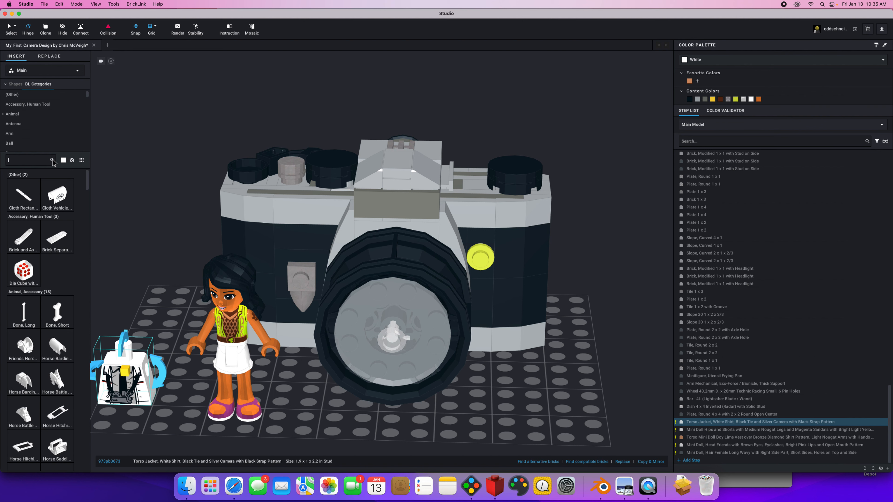
{"action": "type", "text": "minifigure"}
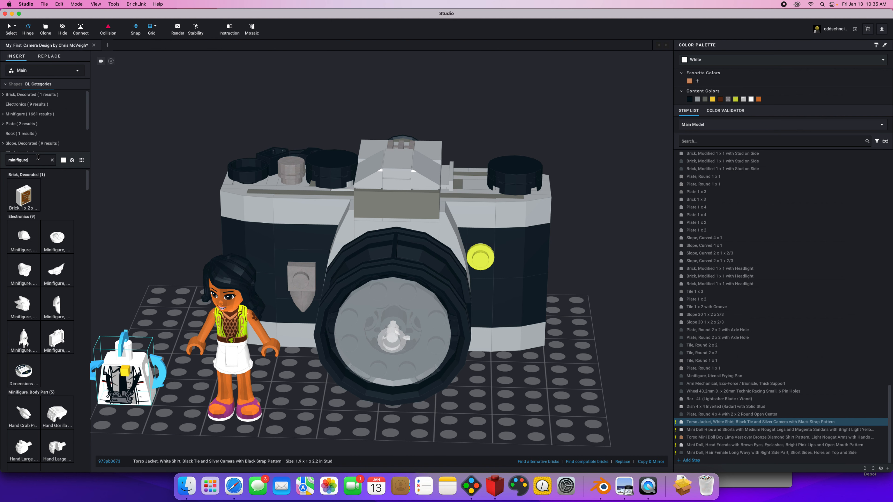
{"action": "scroll", "coordinate": [88, 119], "scroll_direction": "down", "scroll_amount": 1}
{"action": "scroll", "coordinate": [88, 118], "scroll_direction": "up", "scroll_amount": 1}
{"action": "left_click", "coordinate": [4, 114]}
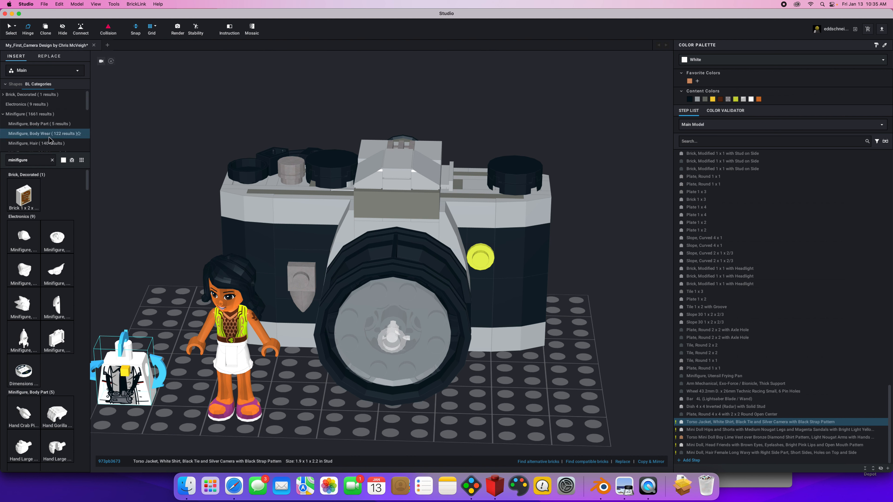
{"action": "scroll", "coordinate": [84, 118], "scroll_direction": "down", "scroll_amount": 7}
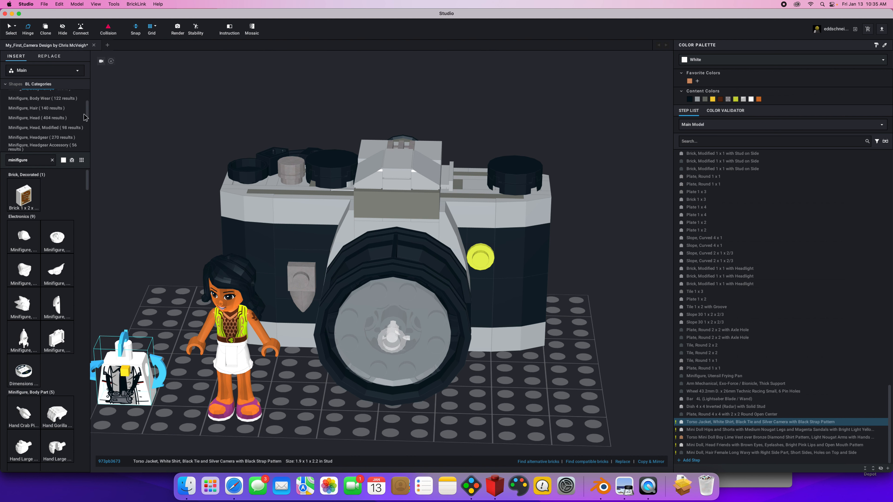
{"action": "scroll", "coordinate": [80, 128], "scroll_direction": "down", "scroll_amount": 3}
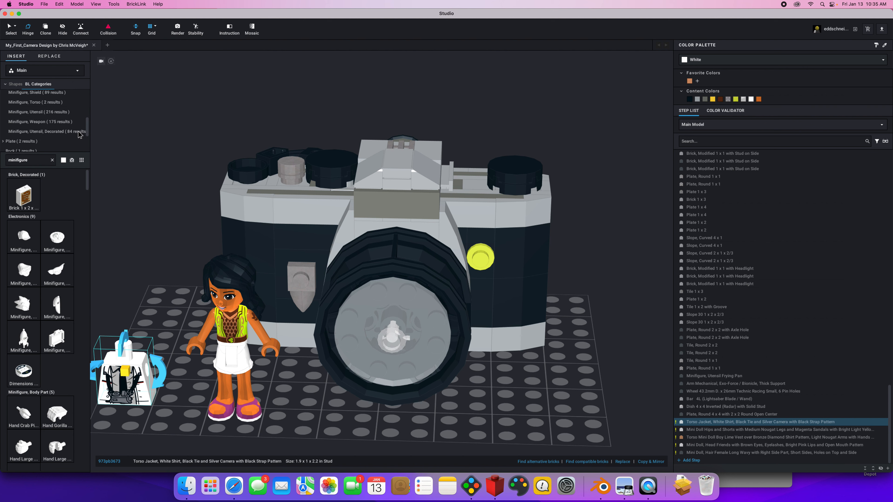
Search the parts library for hips and place the Hips with SW Gunbelt Pattern on the baseplate beside the camera's lens, opposite the mini doll.
{"action": "double_click", "coordinate": [34, 160]}
{"action": "type", "text": "minifigur"}
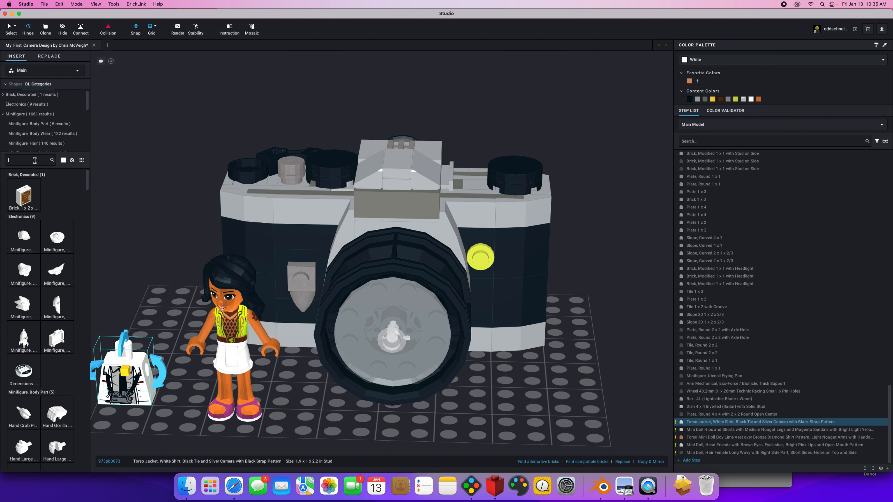
{"action": "type", "text": "hips"}
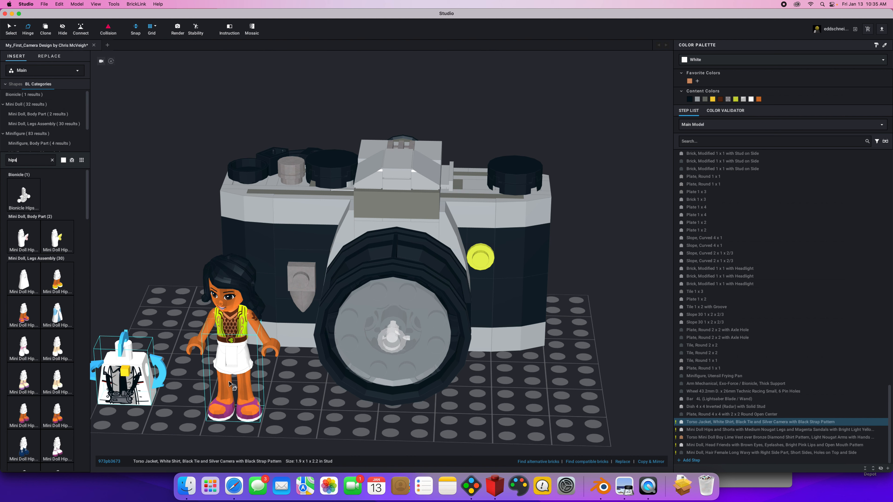
{"action": "left_click_drag", "start_coordinate": [88, 204], "coordinate": [521, 399]}
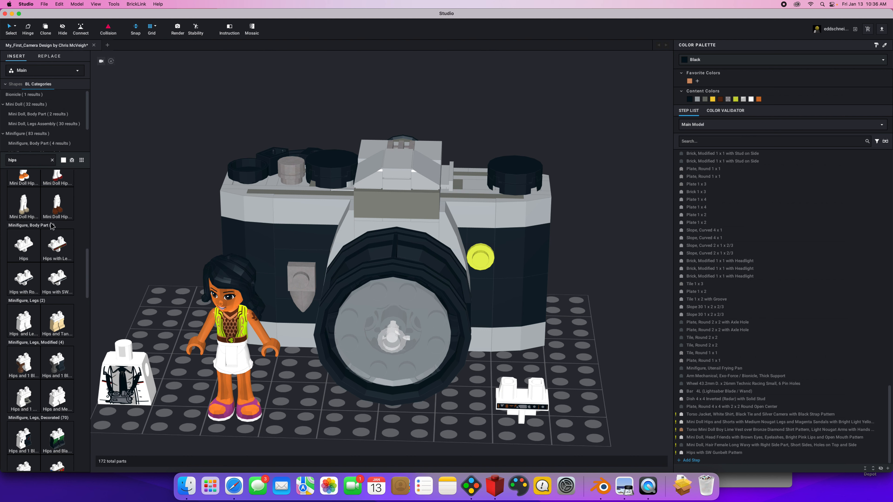
Find the plain minifigure legs with a leg search and attach a right and a left leg to the gunbelt hips.
{"action": "left_click", "coordinate": [46, 124]}
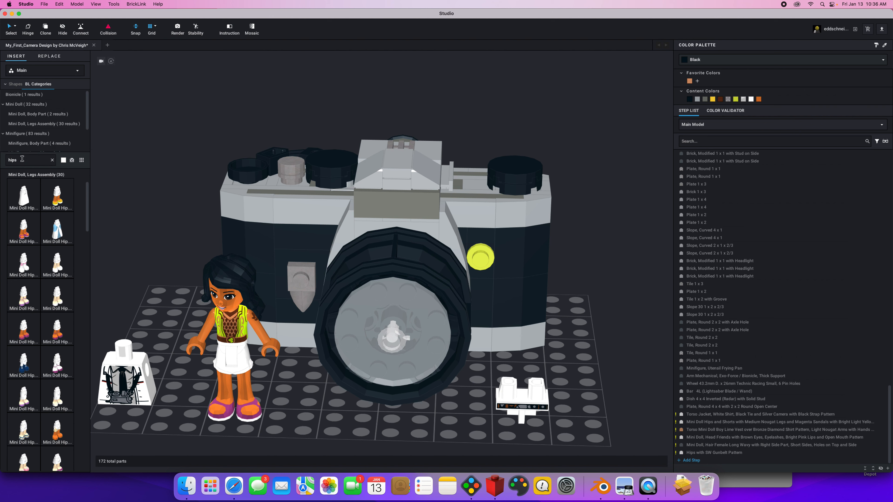
{"action": "left_click_drag", "start_coordinate": [7, 160], "coordinate": [30, 161]}
{"action": "type", "text": "leg"}
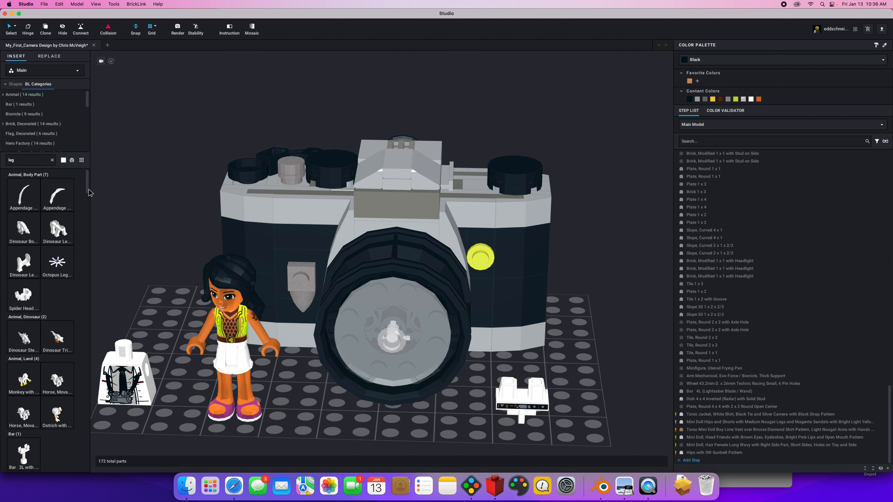
{"action": "scroll", "coordinate": [88, 105], "scroll_direction": "down", "scroll_amount": 2}
{"action": "left_click_drag", "start_coordinate": [86, 104], "coordinate": [87, 122]}
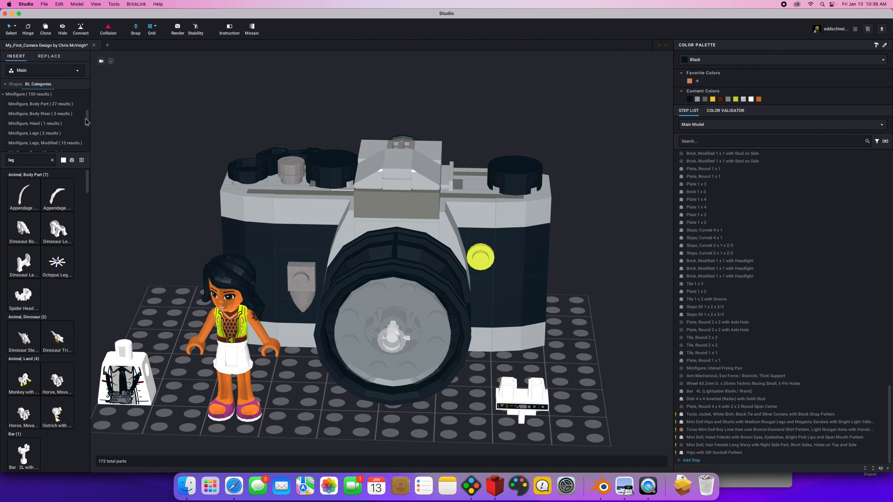
{"action": "left_click", "coordinate": [61, 104]}
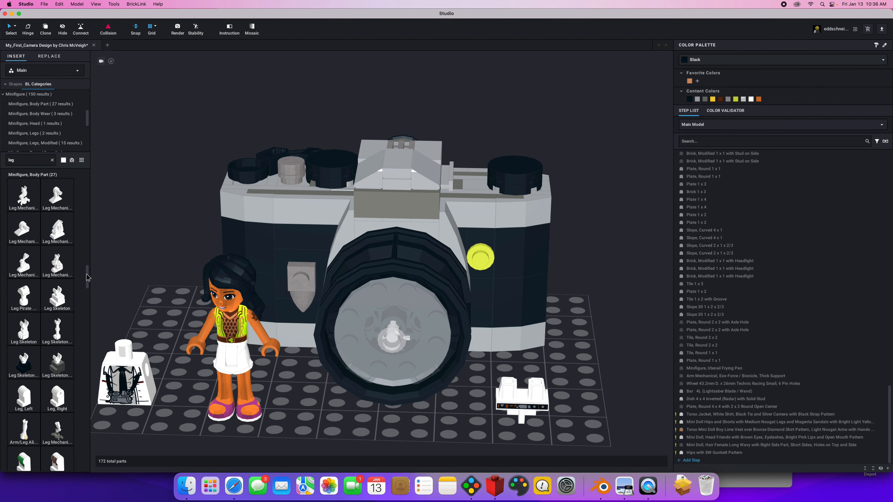
{"action": "left_click_drag", "start_coordinate": [86, 278], "coordinate": [520, 424]}
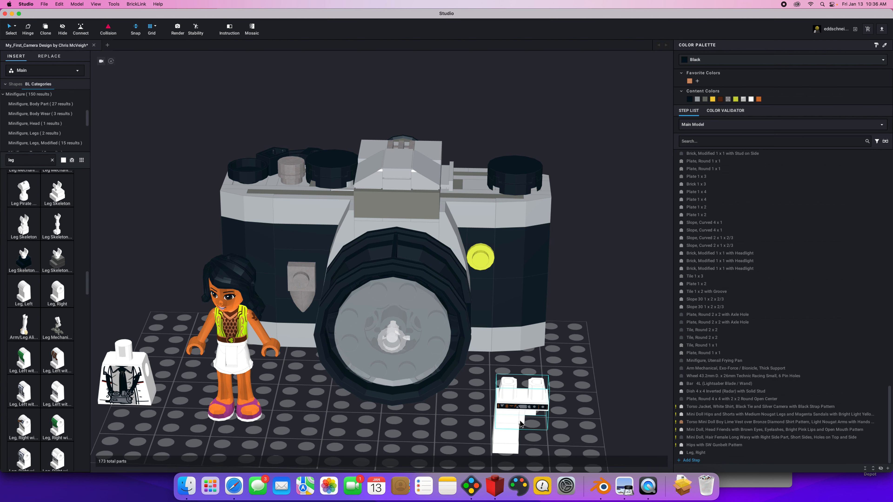
{"action": "left_click_drag", "start_coordinate": [25, 296], "coordinate": [527, 422]}
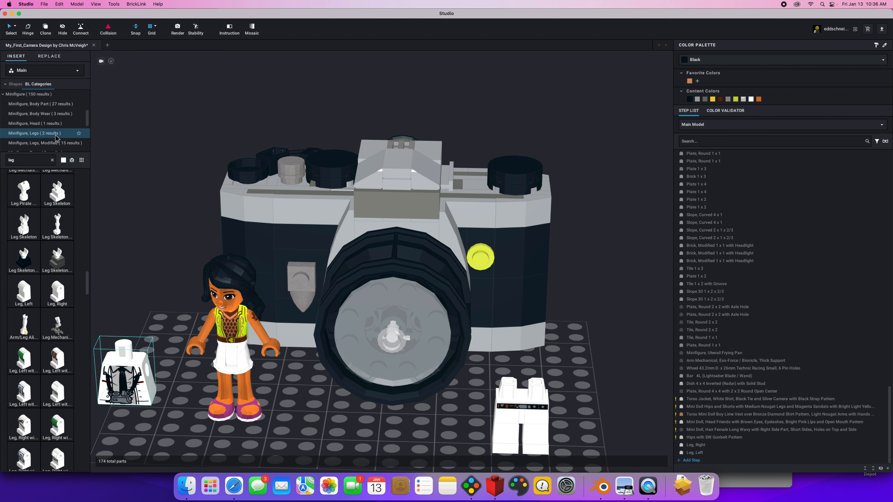
Search the parts library for minifigure, browse its subcategories, and move the jacket torso with the camera print onto the gunbelt hips.
{"action": "left_click", "coordinate": [52, 160]}
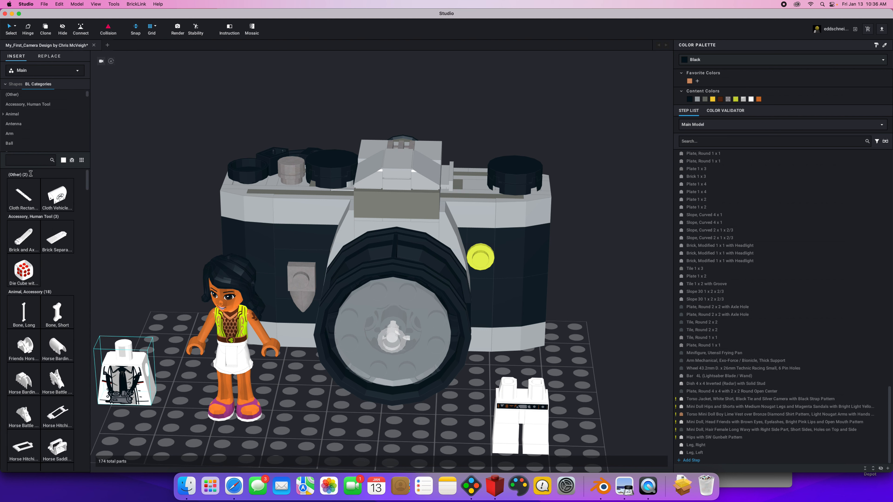
{"action": "type", "text": "minifugre"}
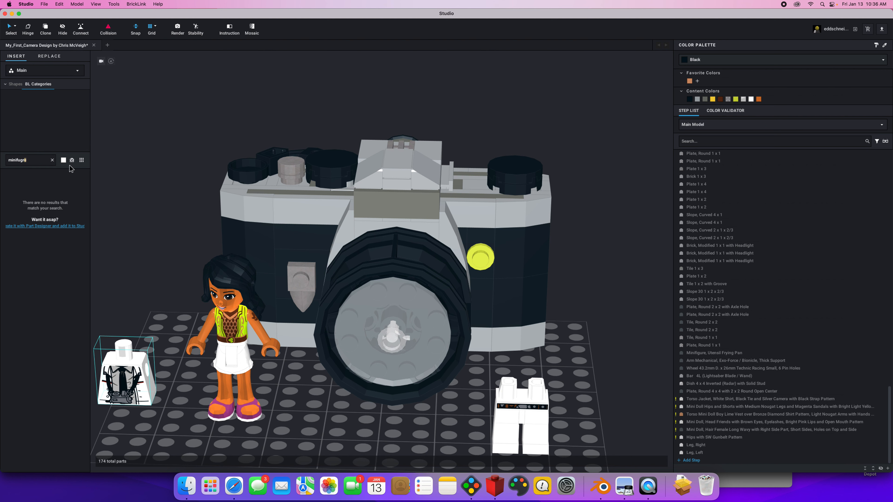
{"action": "key", "text": "BackSpace"}
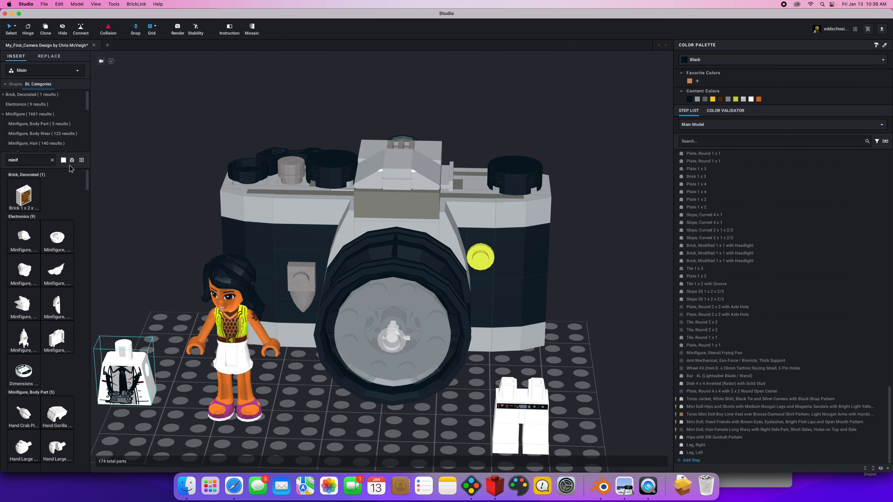
{"action": "left_click", "coordinate": [121, 195]}
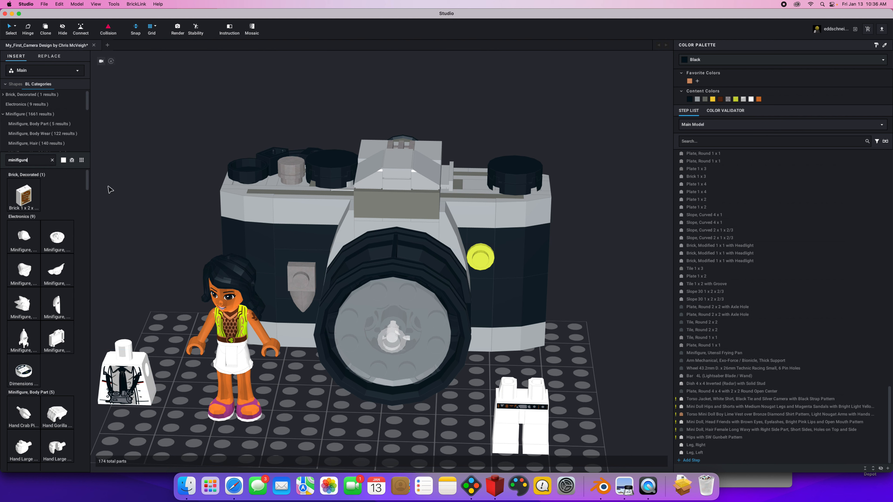
{"action": "scroll", "coordinate": [81, 116], "scroll_direction": "down", "scroll_amount": 1}
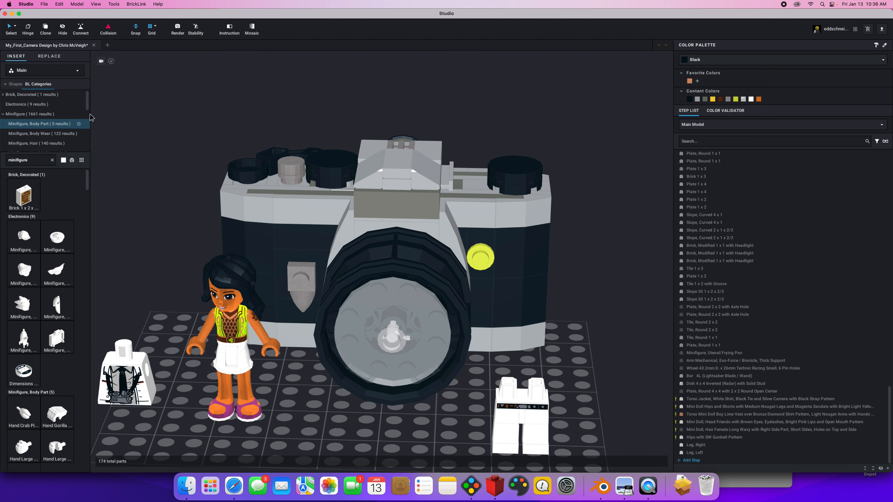
{"action": "mouse_move", "coordinate": [87, 112]}
{"action": "left_mouse_down"}
{"action": "mouse_move", "coordinate": [90, 138]}
{"action": "mouse_move", "coordinate": [94, 114]}
{"action": "left_mouse_up"}
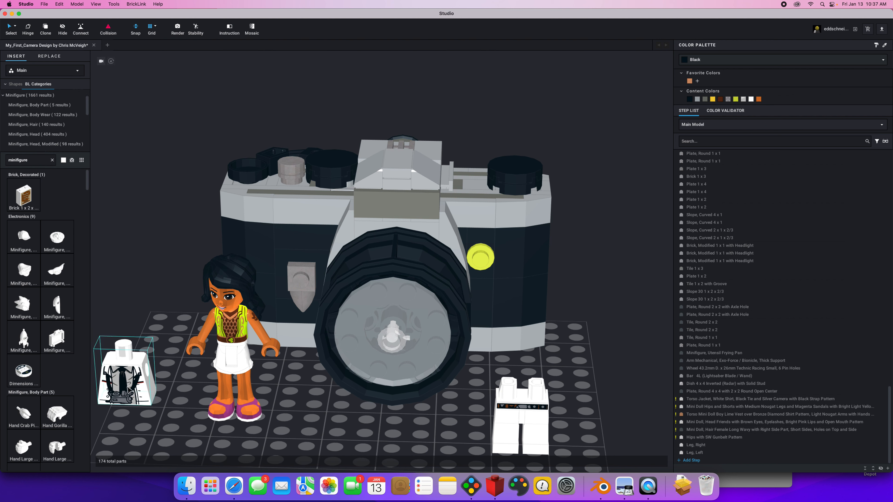
{"action": "left_click_drag", "start_coordinate": [128, 390], "coordinate": [521, 387]}
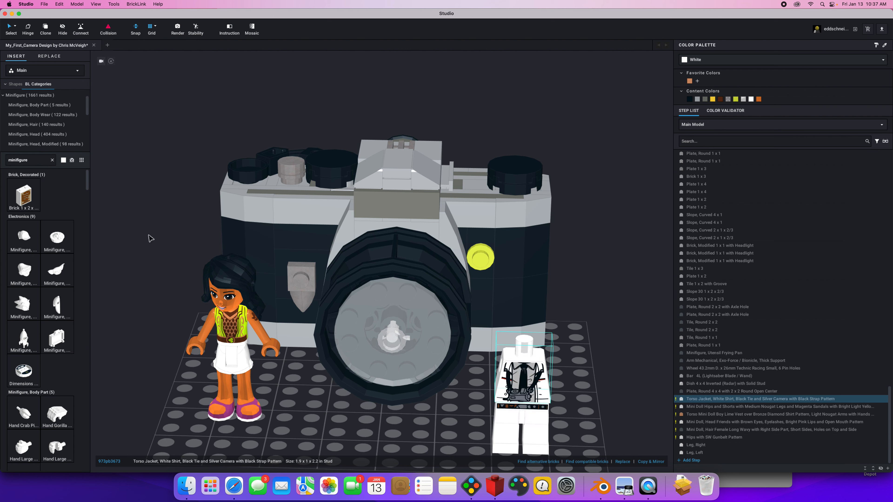
Find the minifigure arms with an arm search and attach a left and a right arm to the jacket torso.
{"action": "left_click", "coordinate": [53, 160]}
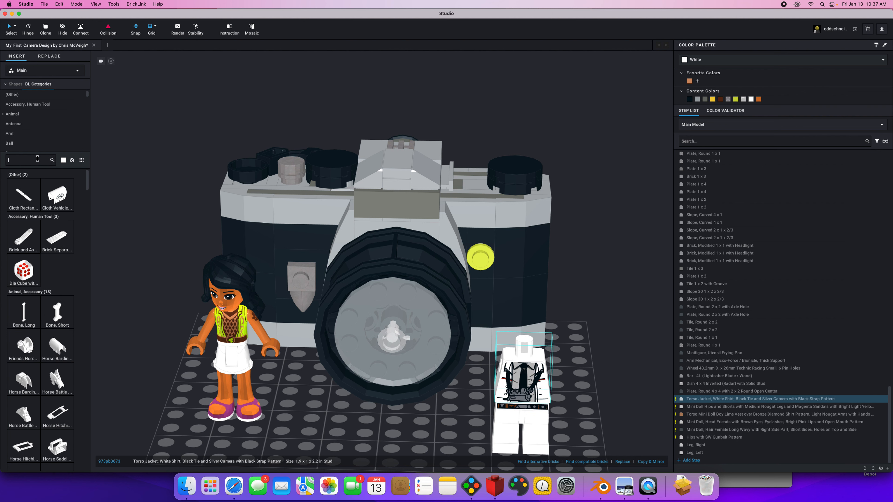
{"action": "type", "text": "arm"}
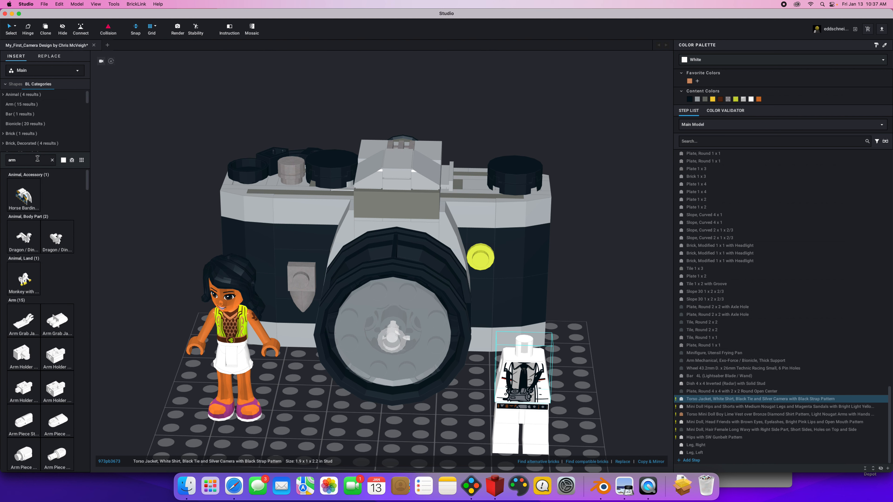
{"action": "left_click_drag", "start_coordinate": [86, 100], "coordinate": [84, 122]}
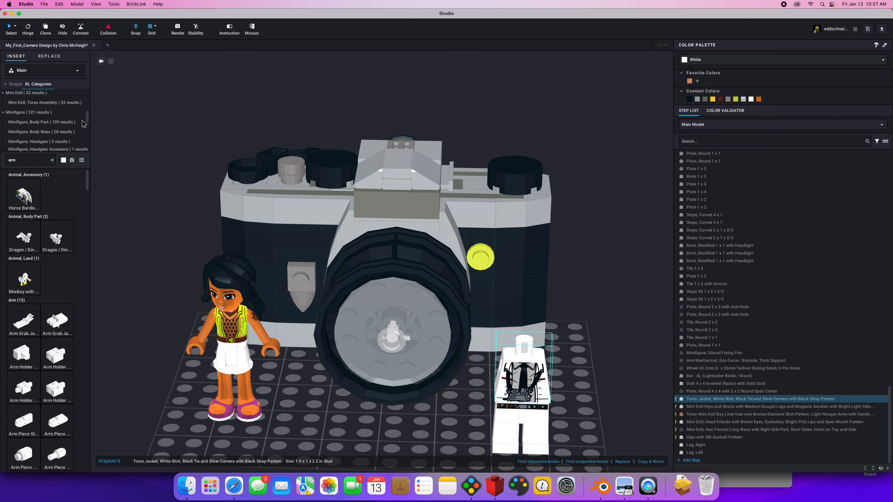
{"action": "left_click", "coordinate": [64, 120]}
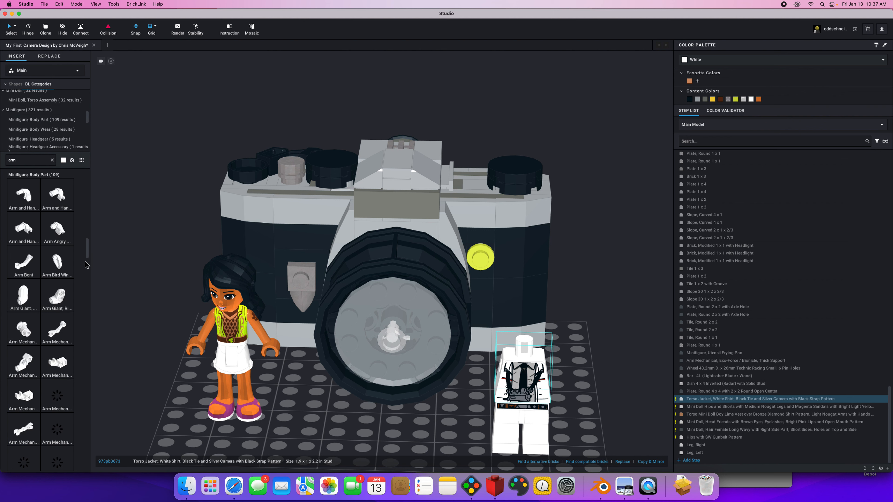
{"action": "scroll", "coordinate": [87, 260], "scroll_direction": "down", "scroll_amount": 10}
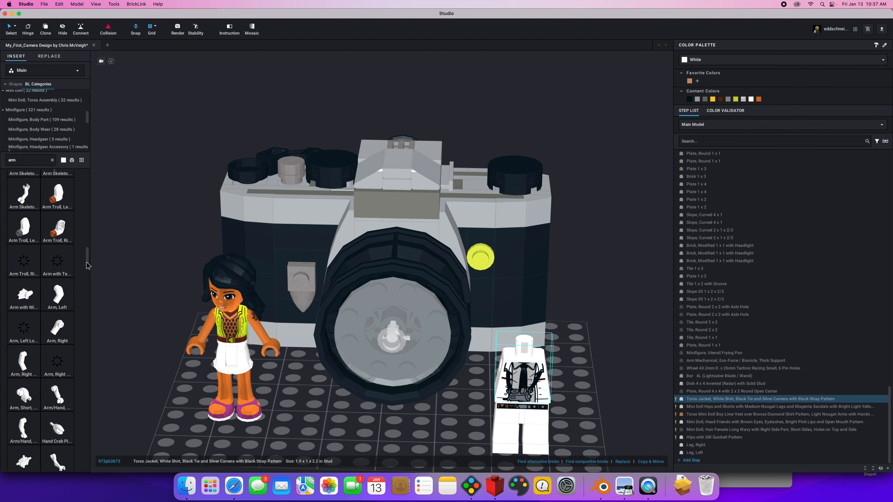
{"action": "left_click_drag", "start_coordinate": [50, 295], "coordinate": [556, 373]}
{"action": "left_click", "coordinate": [554, 373]}
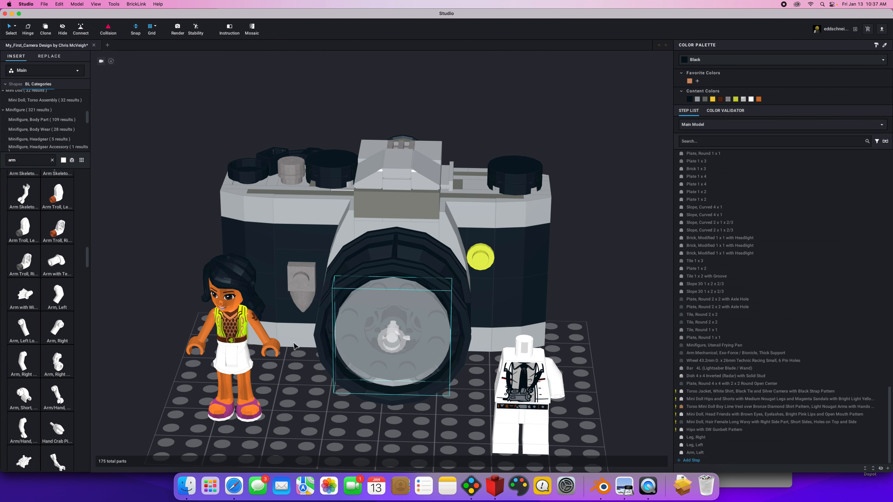
{"action": "left_click_drag", "start_coordinate": [51, 331], "coordinate": [496, 368]}
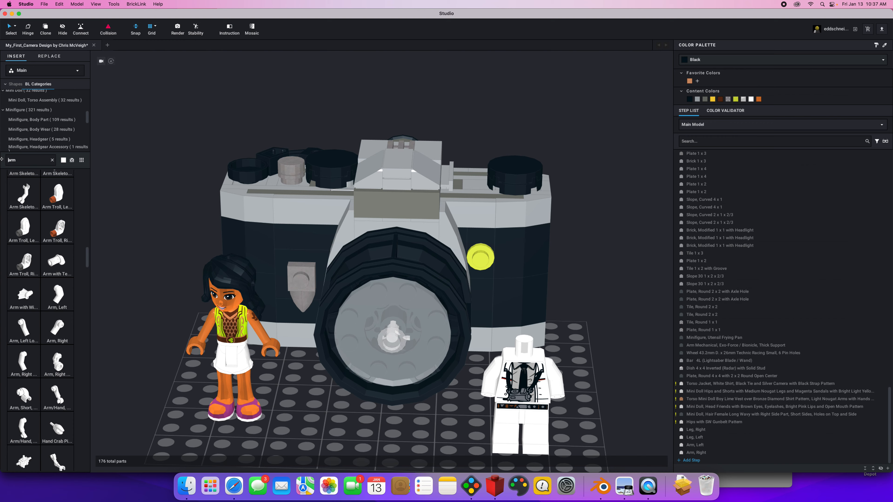
Find the standard minifigure hand with a hand search and attach one to each of the minifigure's arms.
{"action": "left_click_drag", "start_coordinate": [23, 161], "coordinate": [39, 162]}
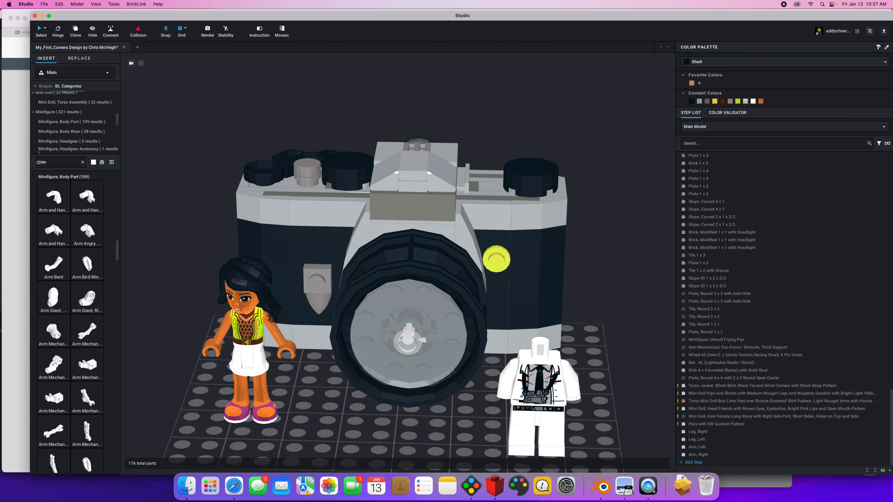
{"action": "left_click", "coordinate": [49, 16]}
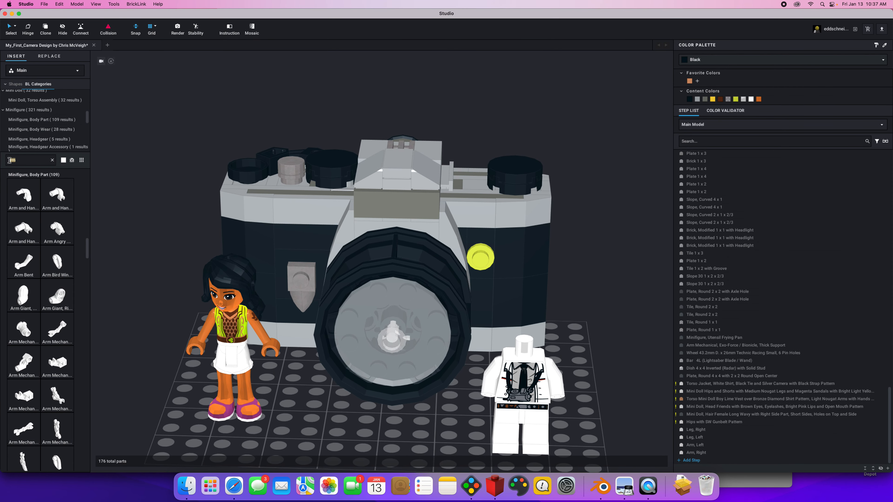
{"action": "type", "text": "hand"}
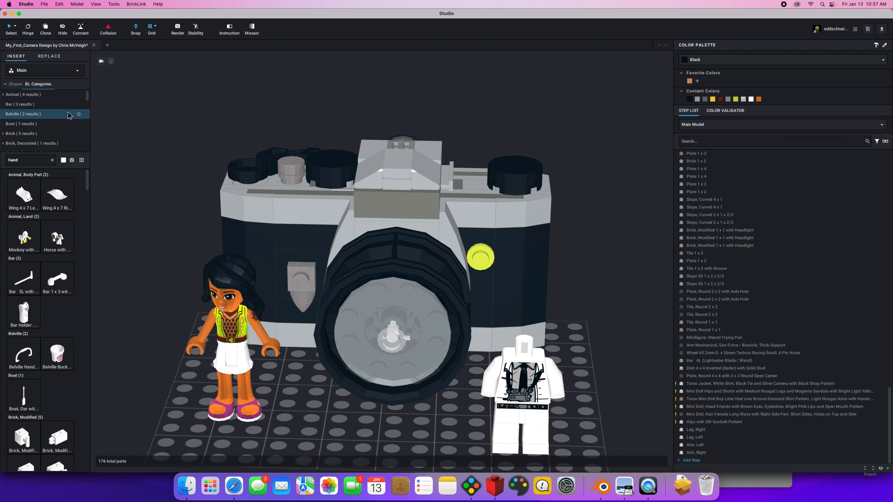
{"action": "left_click_drag", "start_coordinate": [85, 97], "coordinate": [83, 120]}
{"action": "left_click", "coordinate": [47, 141]}
{"action": "left_click_drag", "start_coordinate": [31, 297], "coordinate": [485, 400]}
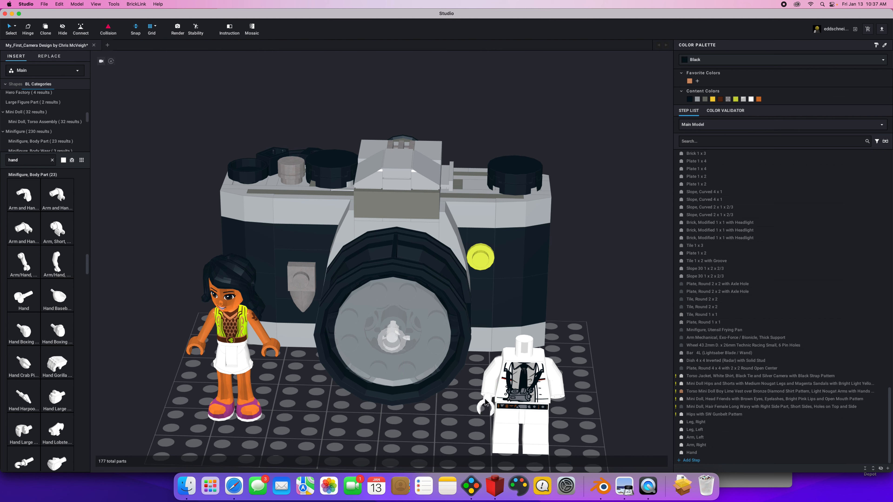
{"action": "left_click_drag", "start_coordinate": [28, 304], "coordinate": [561, 406]}
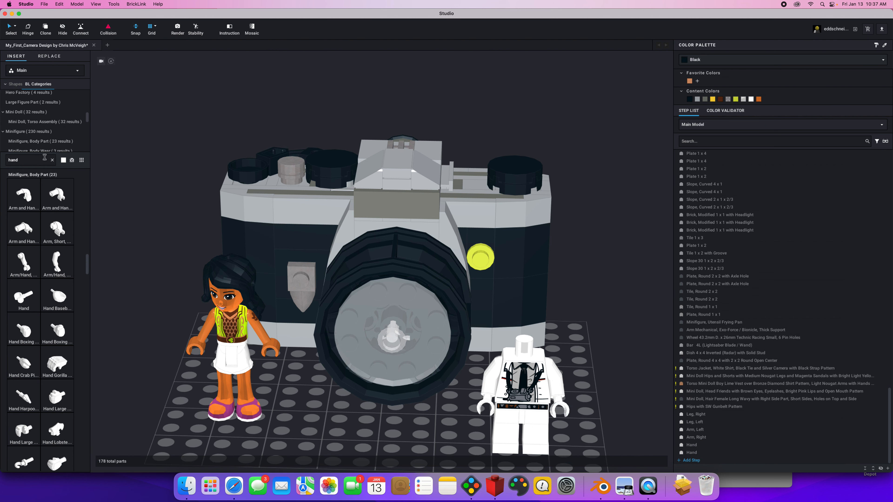
Find a minifigure head with a smile search and place the beard-around-mouth, white-smile head on the jacket torso.
{"action": "left_click", "coordinate": [53, 159]}
{"action": "type", "text": "smile"}
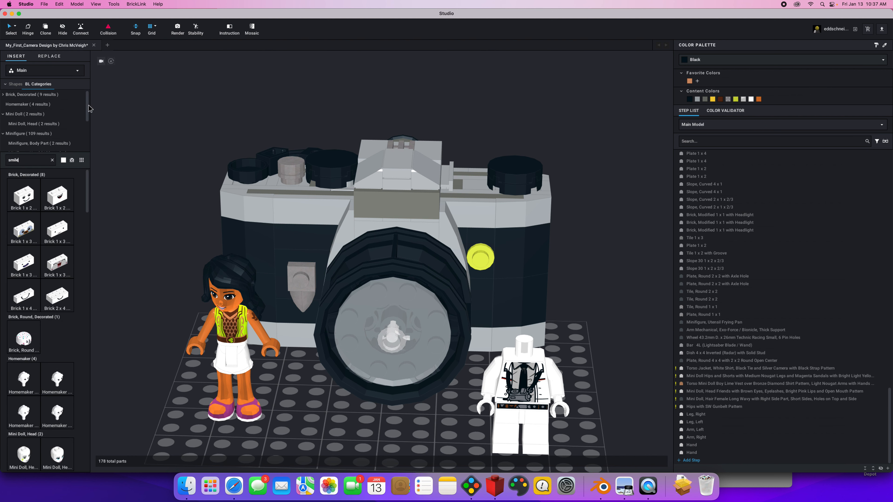
{"action": "scroll", "coordinate": [53, 120], "scroll_direction": "down", "scroll_amount": 2}
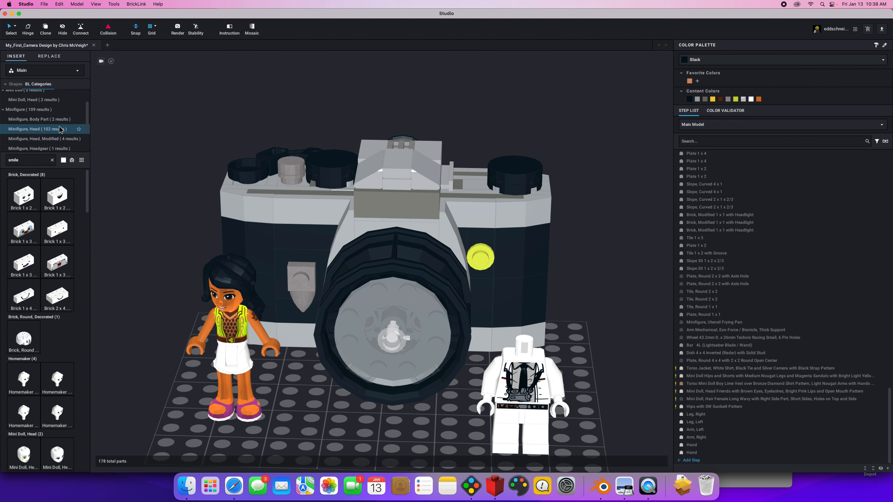
{"action": "left_click", "coordinate": [37, 129]}
{"action": "left_click_drag", "start_coordinate": [25, 270], "coordinate": [525, 329]}
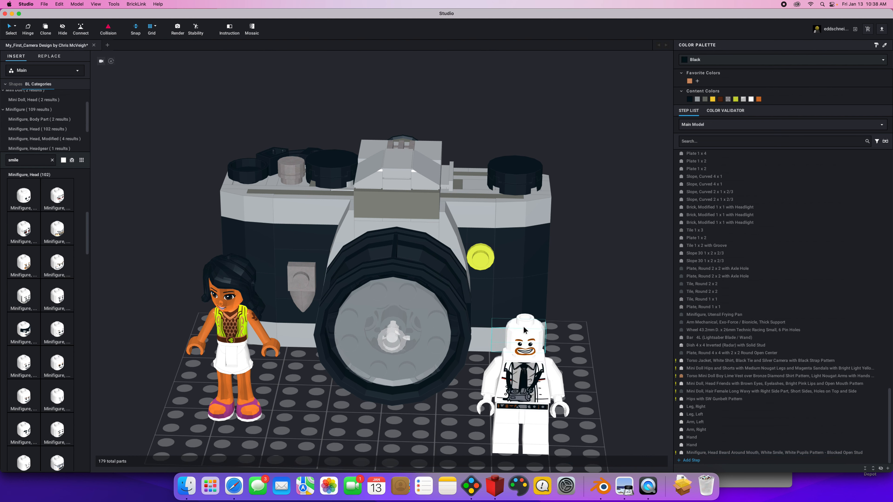
Recolor the minifigure's head and both hands to the favorite color Nougat.
{"action": "left_click", "coordinate": [536, 336]}
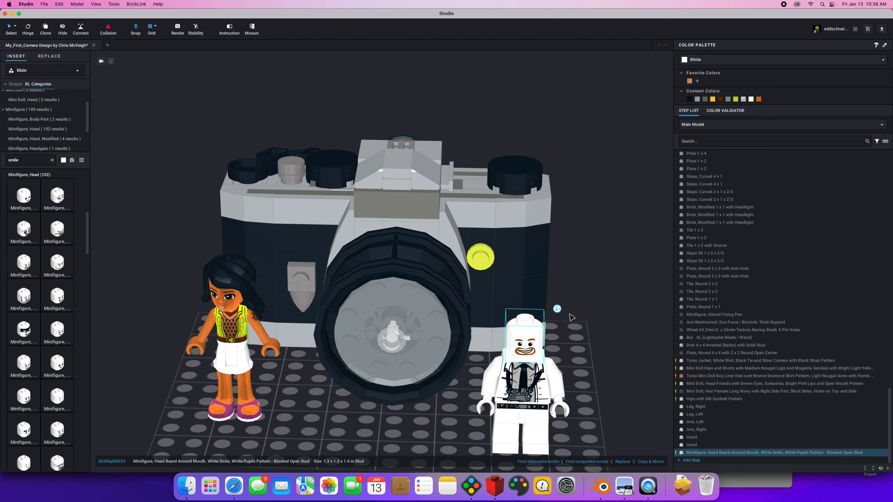
{"action": "left_click", "coordinate": [690, 82]}
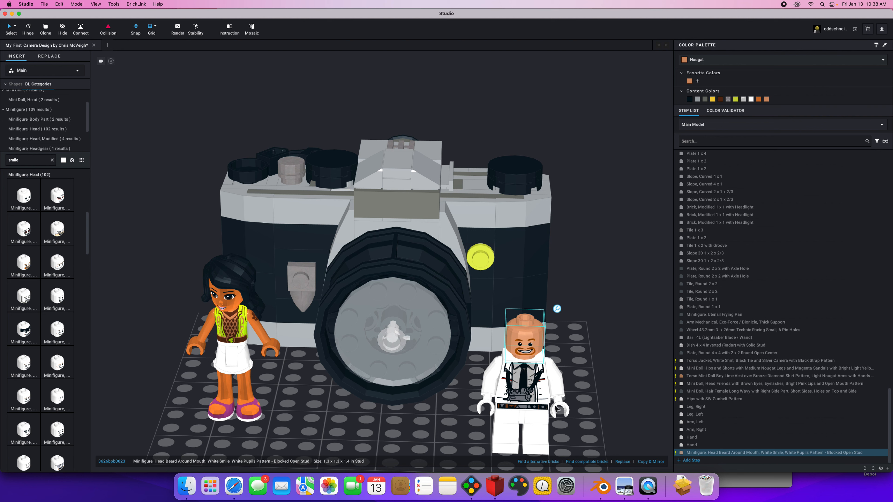
{"action": "left_click", "coordinate": [571, 403]}
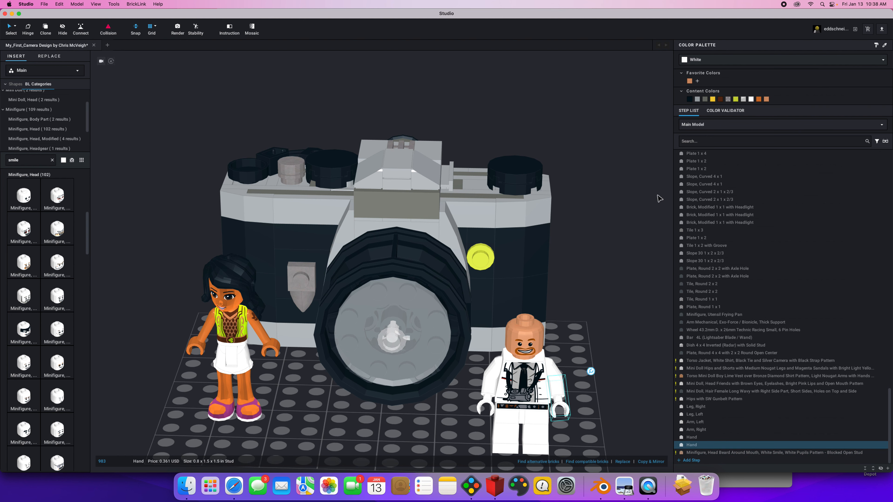
{"action": "left_click", "coordinate": [690, 81]}
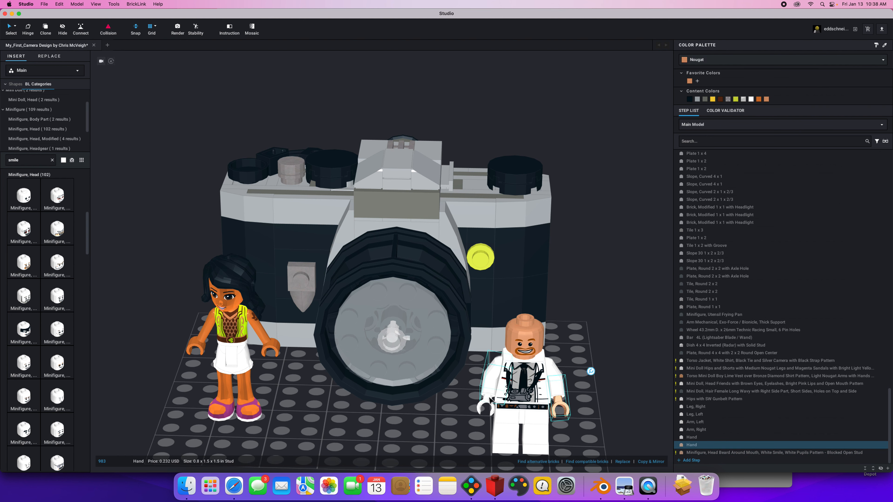
{"action": "left_click", "coordinate": [483, 407]}
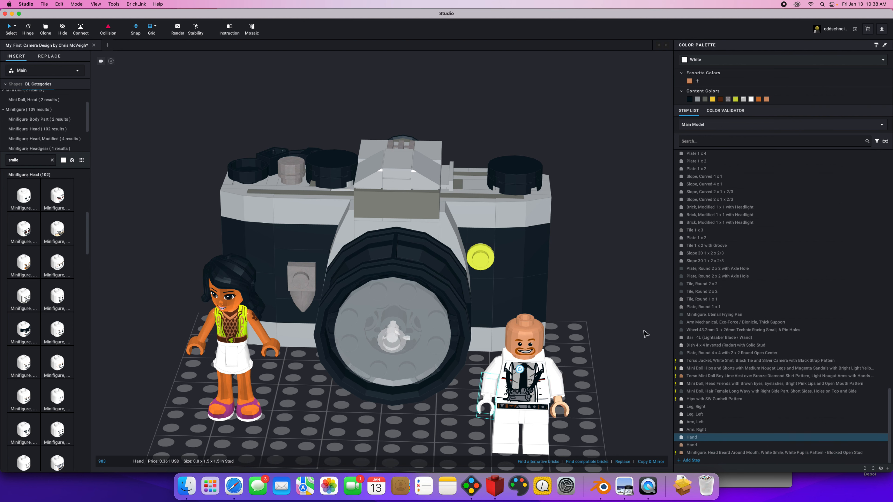
{"action": "left_click", "coordinate": [690, 81]}
Recolor the minifigure's right leg, left leg and gunbelt hips to Blue.
{"action": "left_click", "coordinate": [506, 433]}
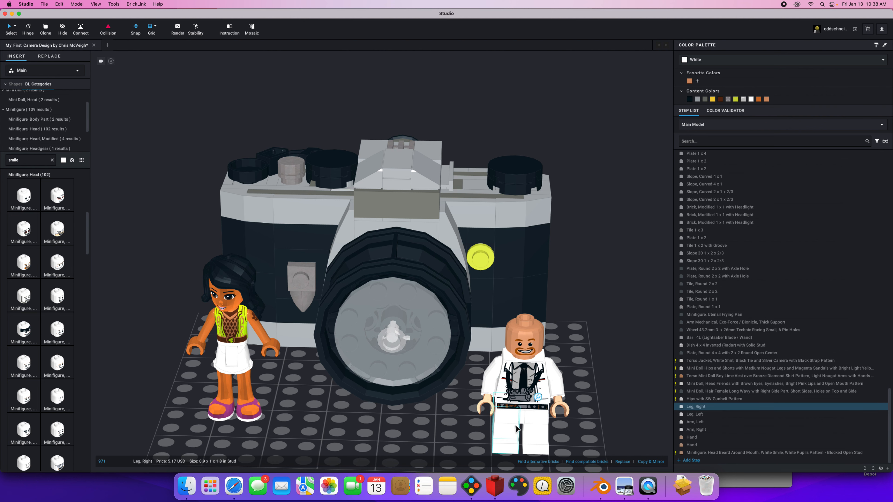
{"action": "left_click", "coordinate": [705, 60]}
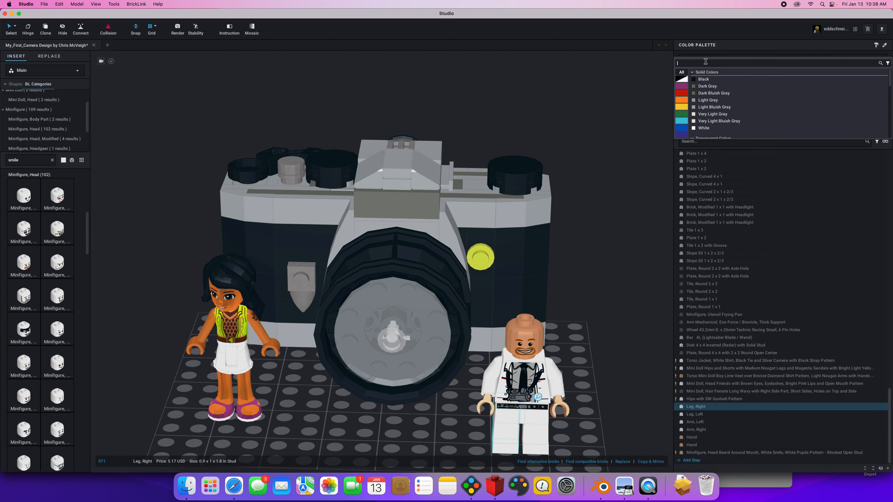
{"action": "left_click", "coordinate": [681, 129]}
{"action": "left_click", "coordinate": [702, 105]}
{"action": "left_click", "coordinate": [546, 413]}
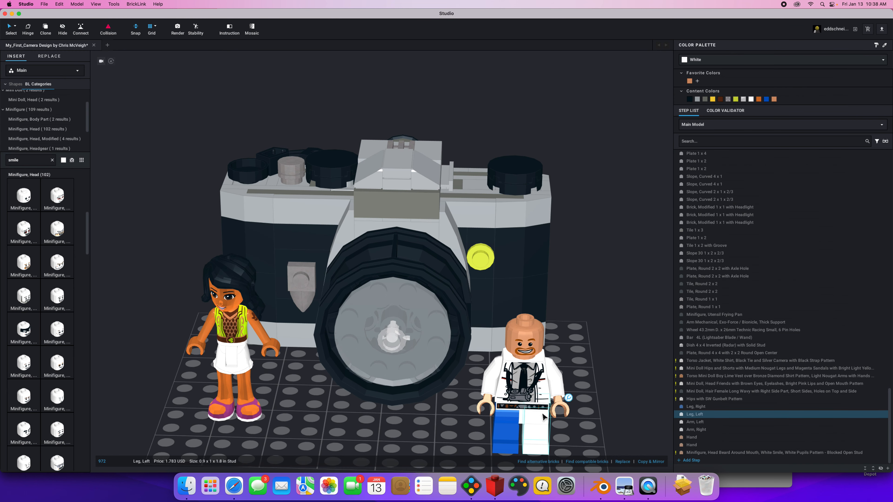
{"action": "left_click", "coordinate": [766, 99]}
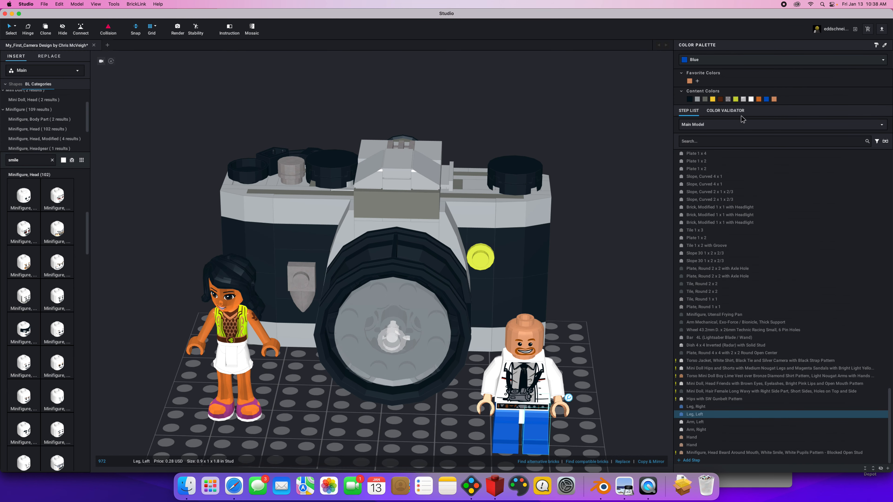
{"action": "left_click", "coordinate": [524, 421]}
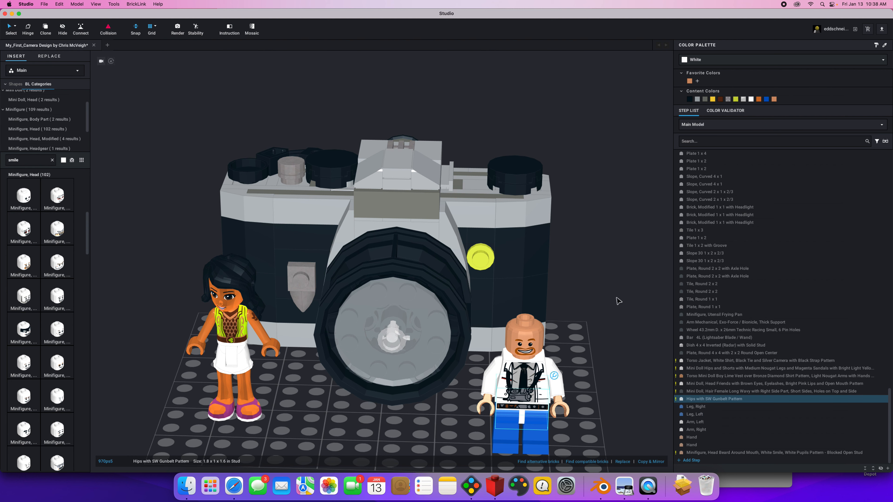
{"action": "left_click", "coordinate": [766, 99]}
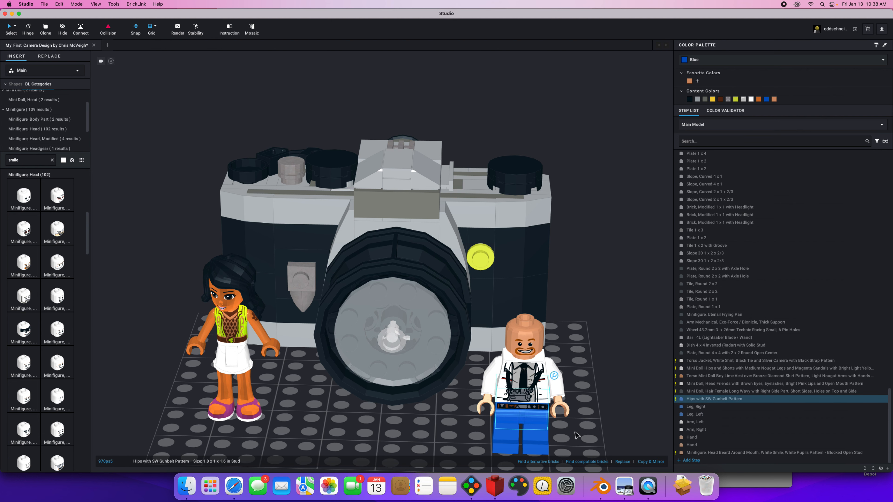
Try to move the minifigure toward the mini doll with the listed parts from the gunbelt hips to the head selected.
{"action": "left_click", "coordinate": [537, 443]}
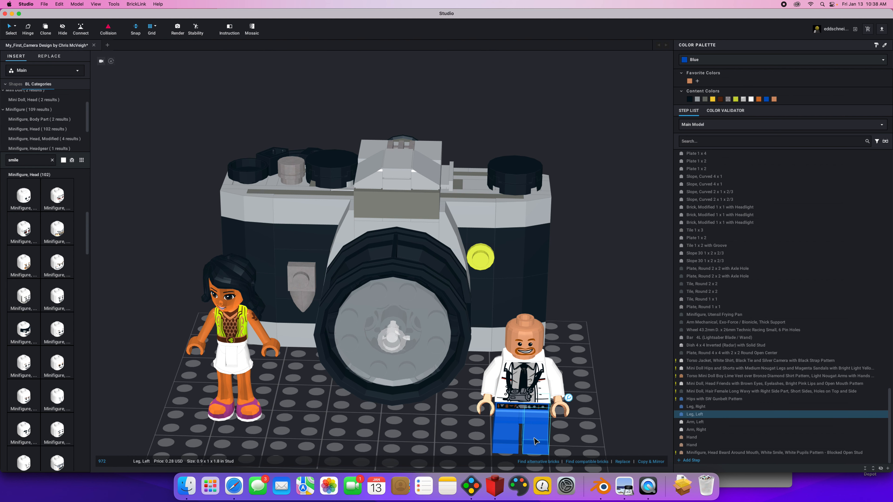
{"action": "left_click", "coordinate": [508, 440]}
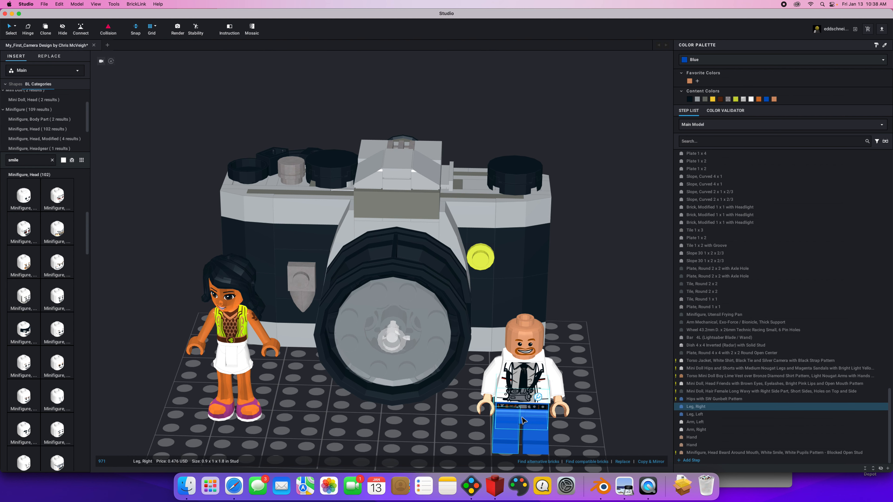
{"action": "left_click", "coordinate": [702, 452]}
{"action": "left_click", "coordinate": [705, 400], "text": "super"}
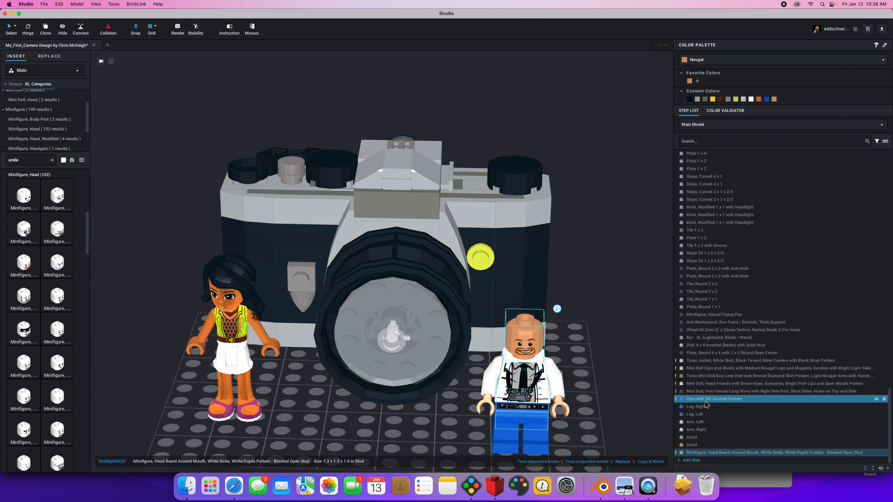
{"action": "left_click", "coordinate": [684, 400], "text": "shift"}
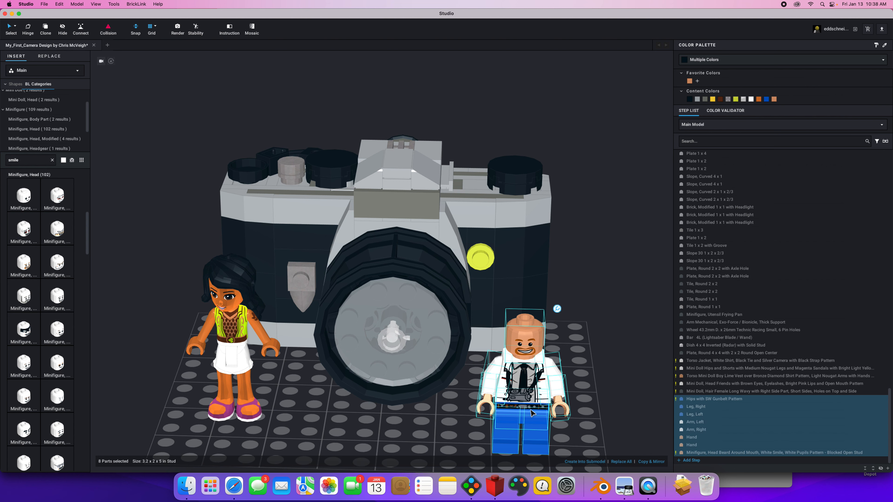
{"action": "left_click_drag", "start_coordinate": [531, 413], "coordinate": [355, 414]}
{"action": "left_click_drag", "start_coordinate": [354, 413], "coordinate": [544, 416]}
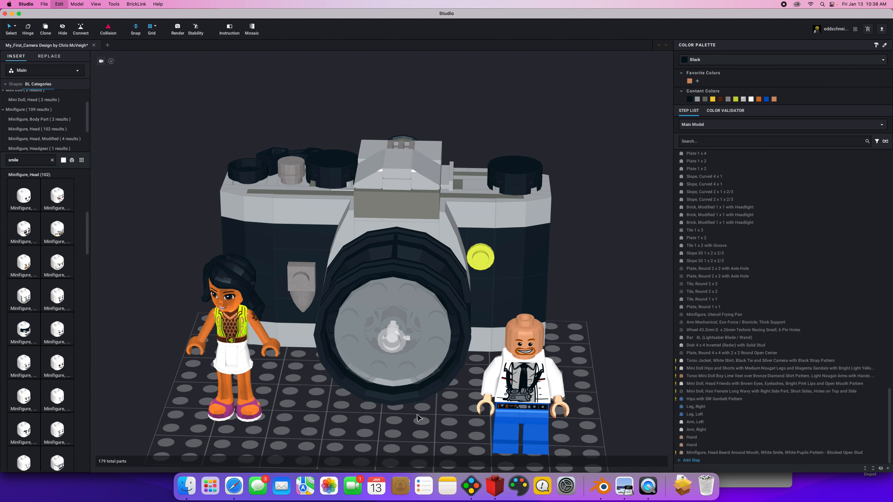
Reorder the jacket torso next to the gunbelt hips in the step list and put all the minifigure's parts in a new step.
{"action": "left_click", "coordinate": [533, 388]}
{"action": "left_click_drag", "start_coordinate": [727, 365], "coordinate": [703, 399]}
{"action": "left_click", "coordinate": [704, 391]}
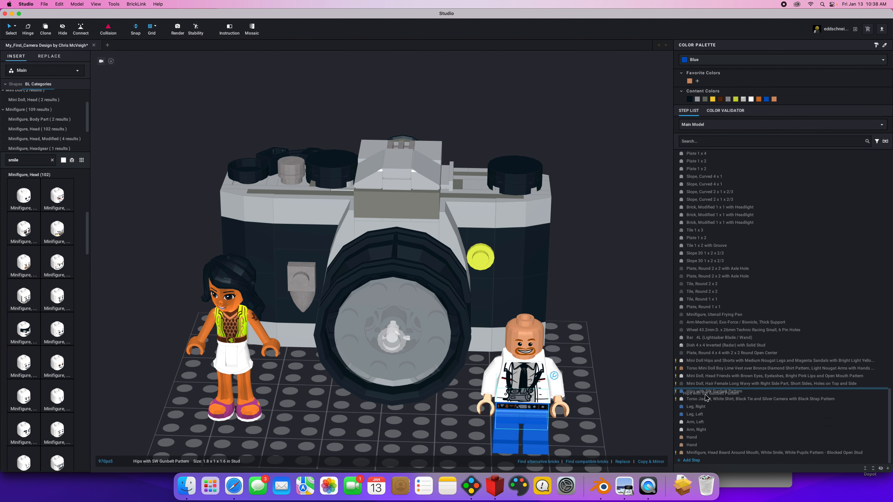
{"action": "left_click", "coordinate": [692, 453], "text": "shift"}
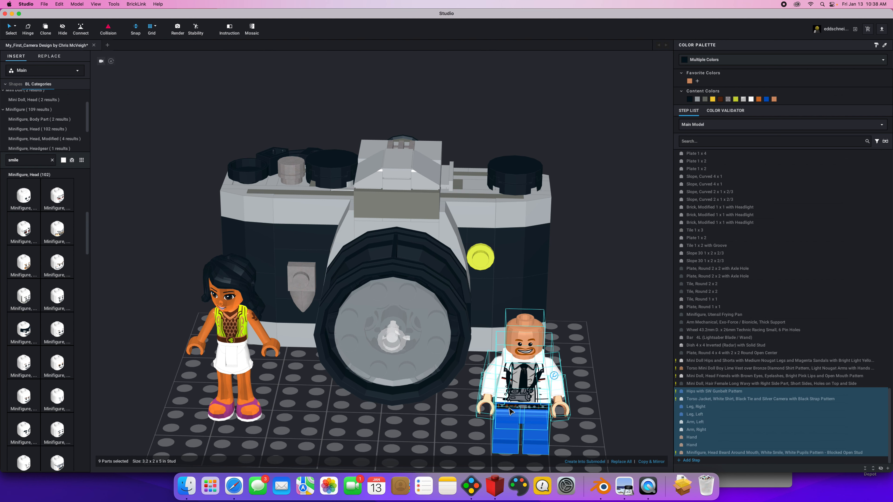
{"action": "left_click", "coordinate": [888, 470]}
{"action": "left_click_drag", "start_coordinate": [707, 416], "coordinate": [698, 445]}
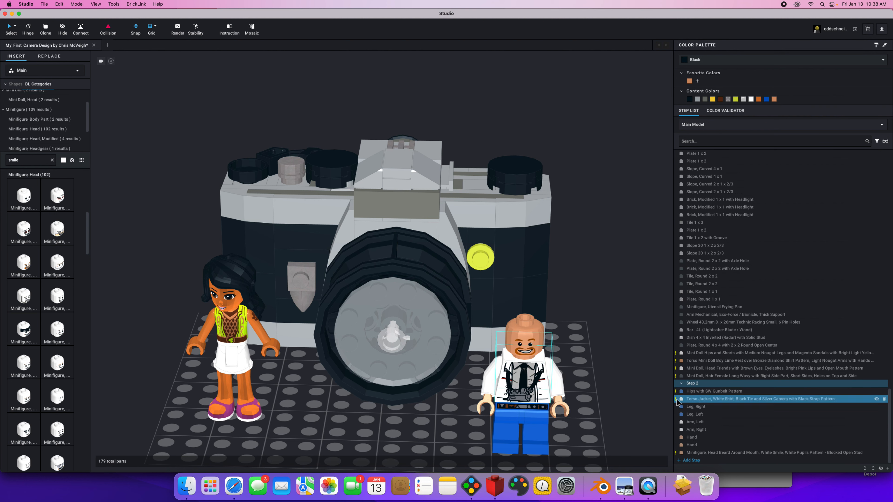
Select all the minifigure's parts in Step 2 and move the figure to the mini doll's outer side, away from the lens.
{"action": "mouse_move", "coordinate": [528, 396]}
{"action": "left_mouse_down"}
{"action": "mouse_move", "coordinate": [449, 397]}
{"action": "mouse_move", "coordinate": [527, 394]}
{"action": "left_mouse_up"}
{"action": "left_click", "coordinate": [706, 391]}
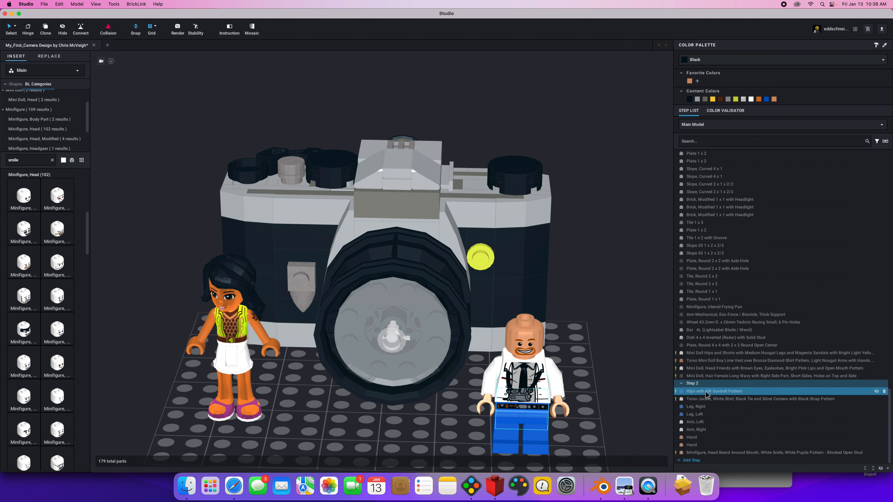
{"action": "left_click", "coordinate": [717, 452]}
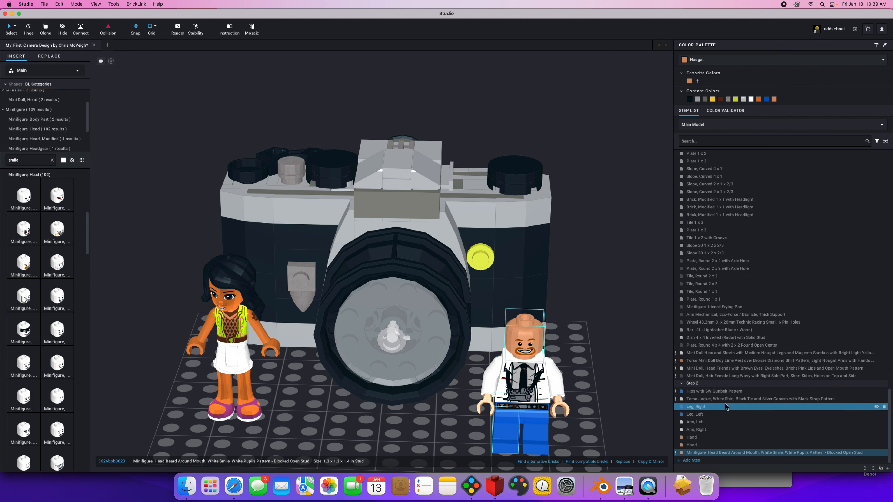
{"action": "left_click", "coordinate": [713, 392], "text": "shift"}
{"action": "left_click_drag", "start_coordinate": [531, 385], "coordinate": [142, 344]}
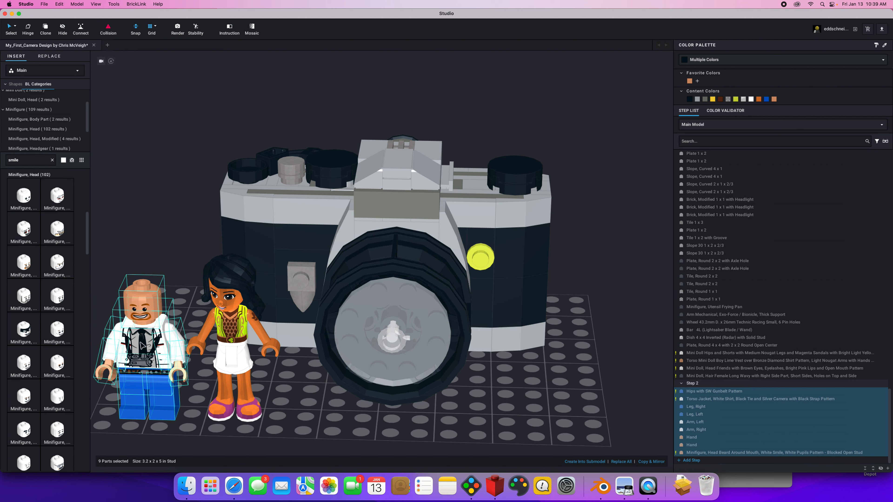
Turn the minifigure's head toward the mini doll with the Hinge tool.
{"action": "left_click", "coordinate": [145, 298]}
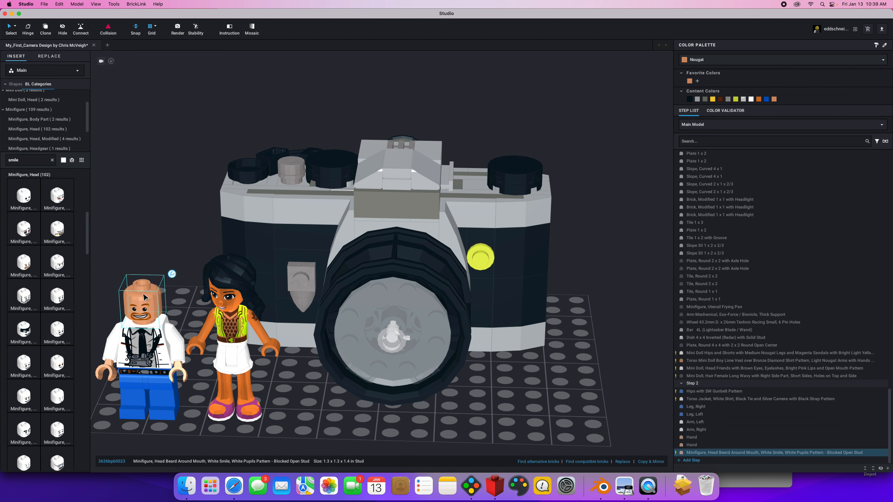
{"action": "left_click", "coordinate": [29, 31]}
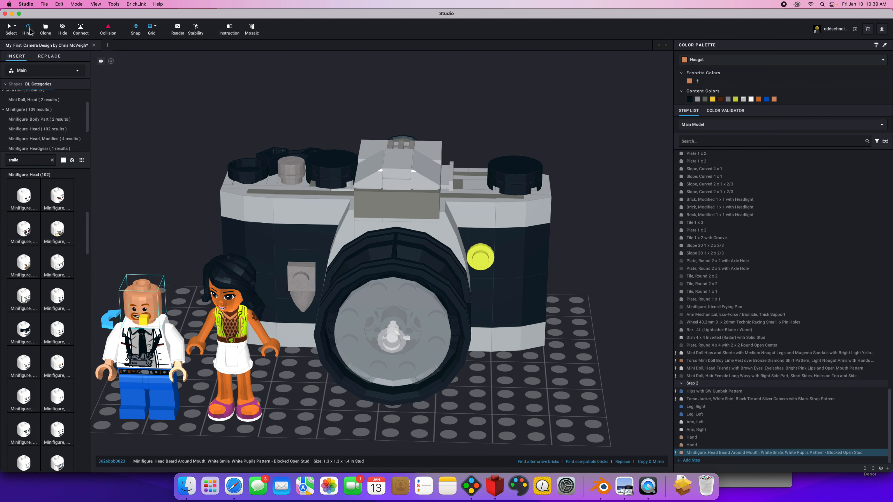
{"action": "left_click_drag", "start_coordinate": [111, 318], "coordinate": [120, 331]}
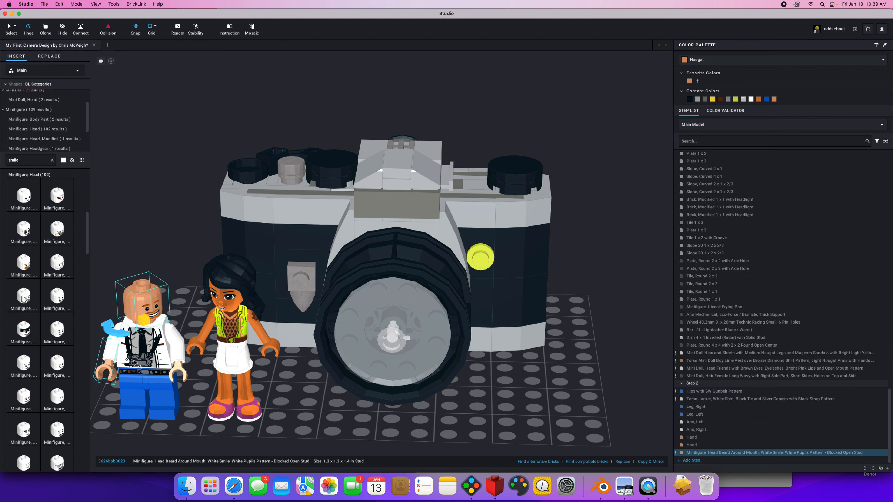
Raise the minifigure's left arm together with its hand by rotating it at the shoulder with the Hinge tool.
{"action": "left_click", "coordinate": [173, 343]}
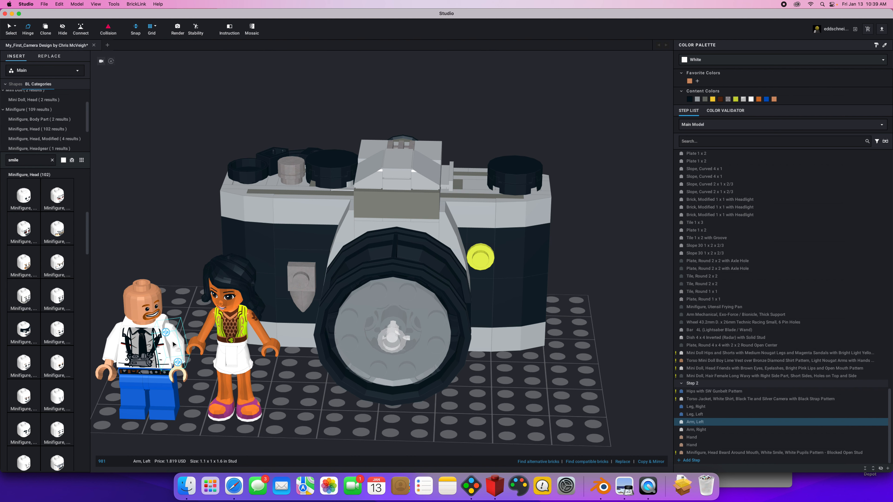
{"action": "left_click", "coordinate": [165, 334]}
{"action": "left_click_drag", "start_coordinate": [166, 343], "coordinate": [164, 328]}
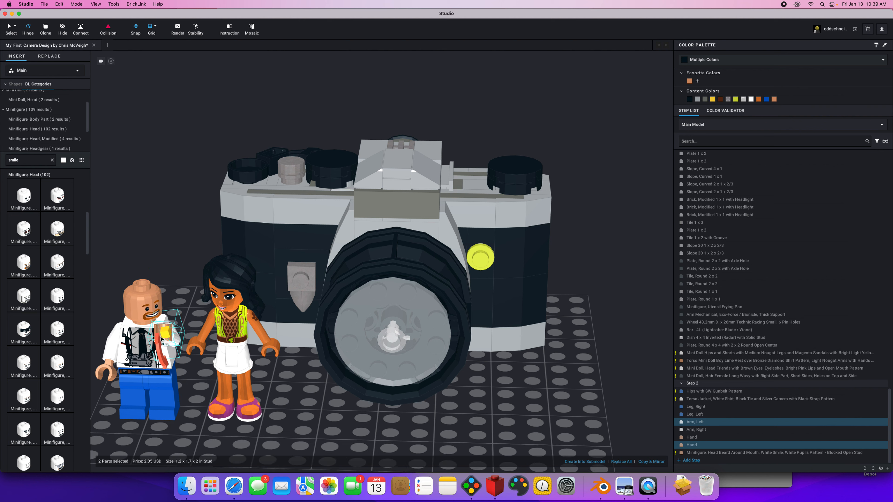
{"action": "left_click", "coordinate": [322, 432]}
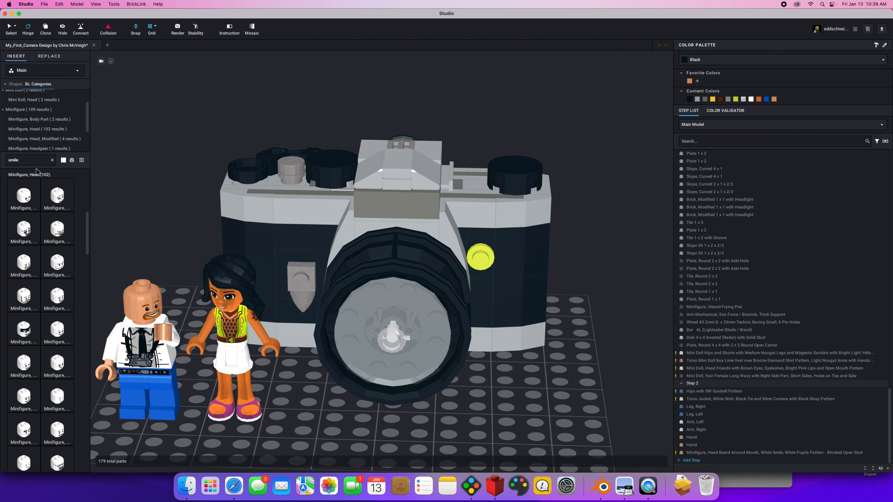
Search the parts for "camera", place the minifigure handheld camera with compact bar handle beside the mini doll and color it black.
{"action": "double_click", "coordinate": [31, 162]}
{"action": "type", "text": "camera"}
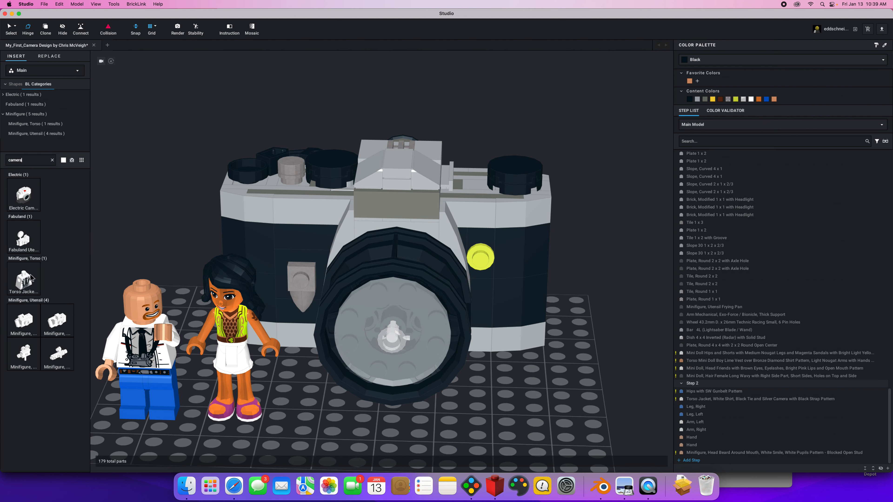
{"action": "left_click_drag", "start_coordinate": [24, 320], "coordinate": [305, 436]}
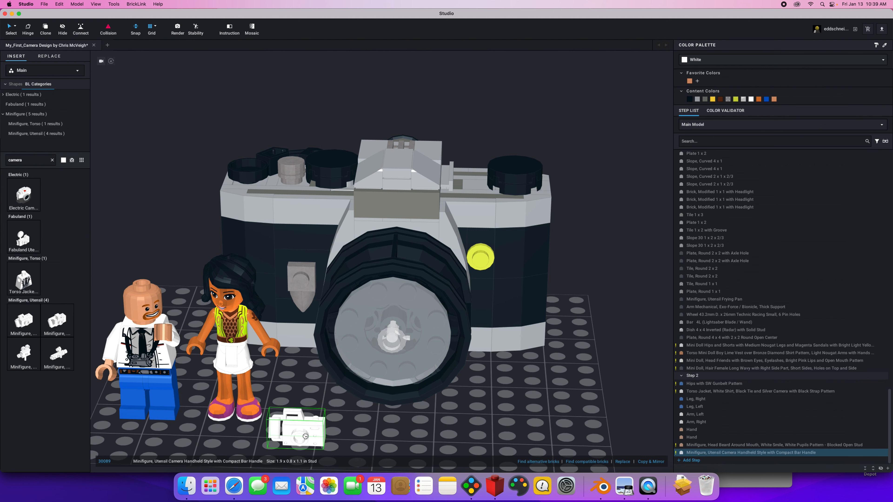
{"action": "key", "text": "Escape"}
{"action": "left_click", "coordinate": [690, 100]}
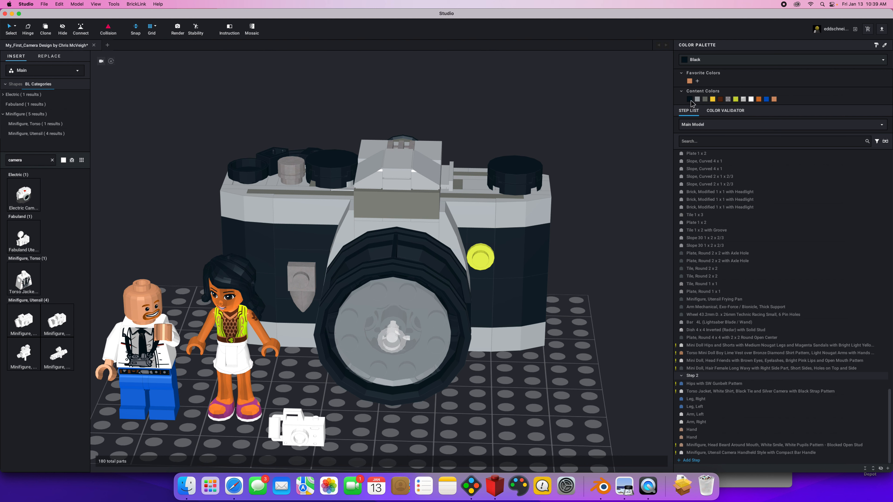
{"action": "left_click", "coordinate": [297, 431]}
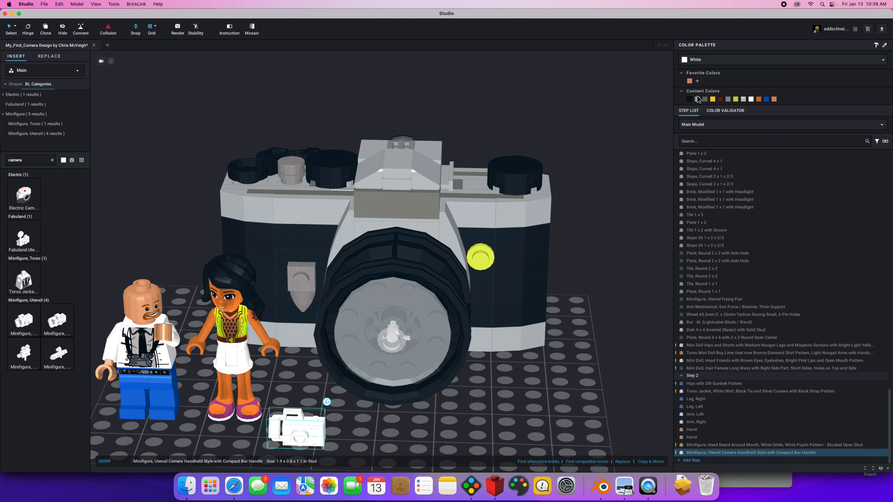
{"action": "left_click", "coordinate": [689, 100]}
Rotate the black handheld camera and attach its bar handle to the mini doll's hand nearest the lens.
{"action": "mouse_move", "coordinate": [281, 411]}
{"action": "left_mouse_down"}
{"action": "mouse_move", "coordinate": [284, 314]}
{"action": "mouse_move", "coordinate": [286, 427]}
{"action": "mouse_move", "coordinate": [276, 344]}
{"action": "mouse_move", "coordinate": [290, 404]}
{"action": "left_mouse_up"}
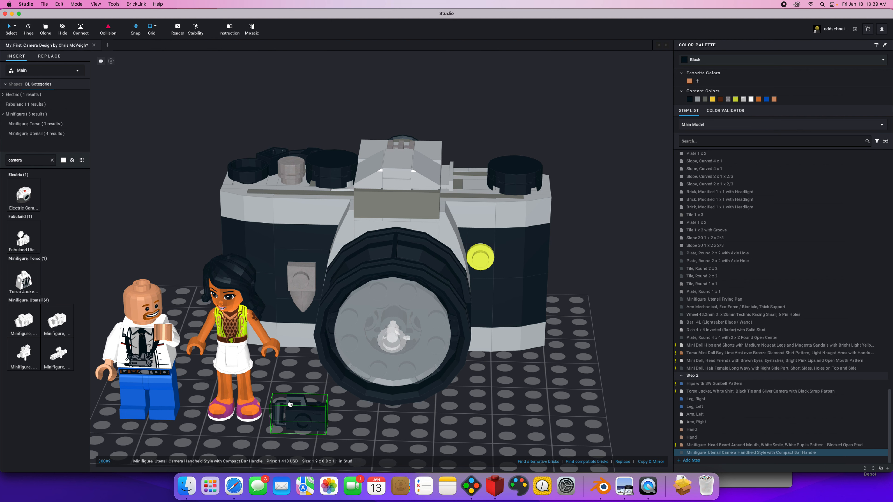
{"action": "key", "text": "Up"}
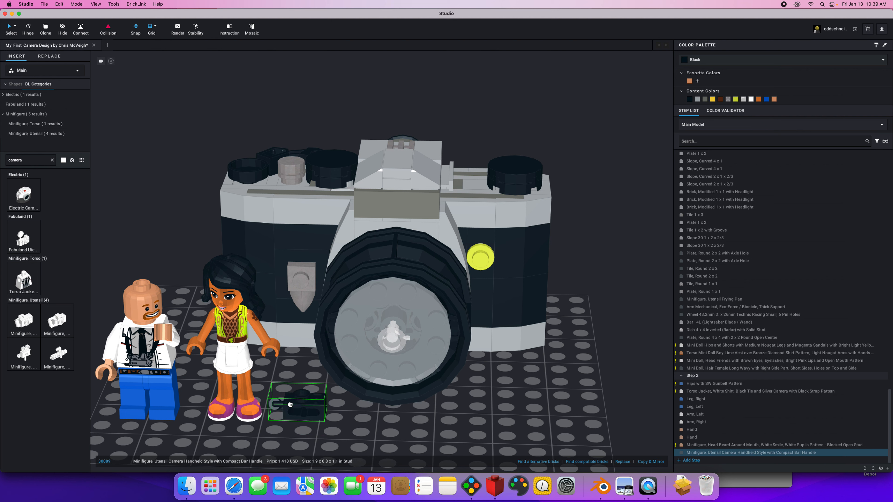
{"action": "left_click_drag", "start_coordinate": [290, 405], "coordinate": [294, 362]}
{"action": "key", "text": "Up"}
{"action": "right_click_drag", "start_coordinate": [307, 414], "coordinate": [288, 391]}
{"action": "left_click_drag", "start_coordinate": [266, 334], "coordinate": [255, 342]}
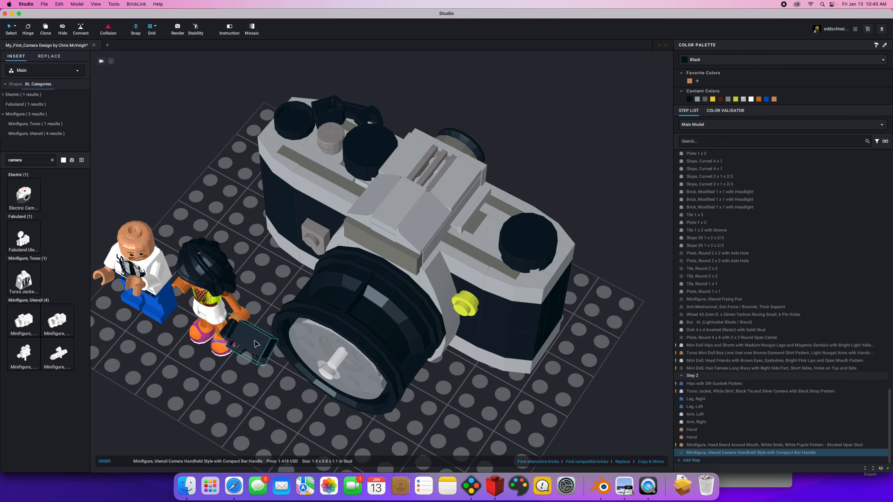
{"action": "right_click_drag", "start_coordinate": [248, 398], "coordinate": [270, 381]}
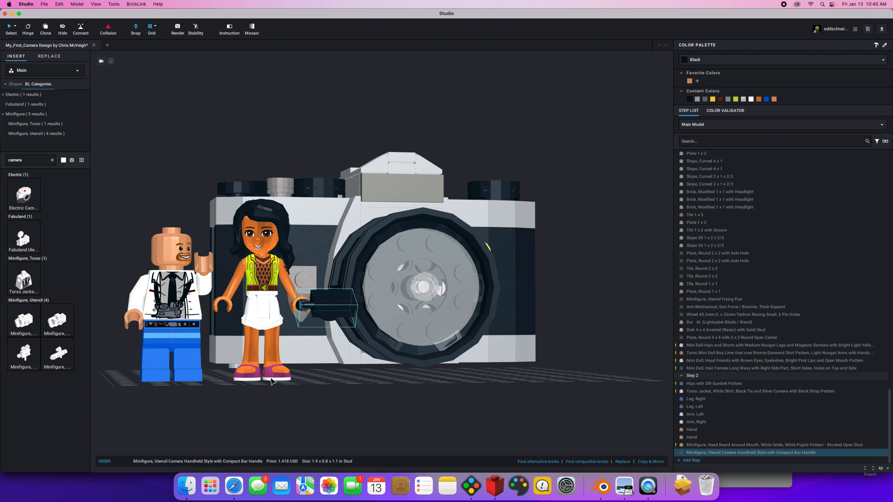
{"action": "mouse_move", "coordinate": [271, 379]}
{"action": "right_mouse_down"}
{"action": "mouse_move", "coordinate": [270, 392]}
{"action": "mouse_move", "coordinate": [281, 374]}
{"action": "right_mouse_up"}
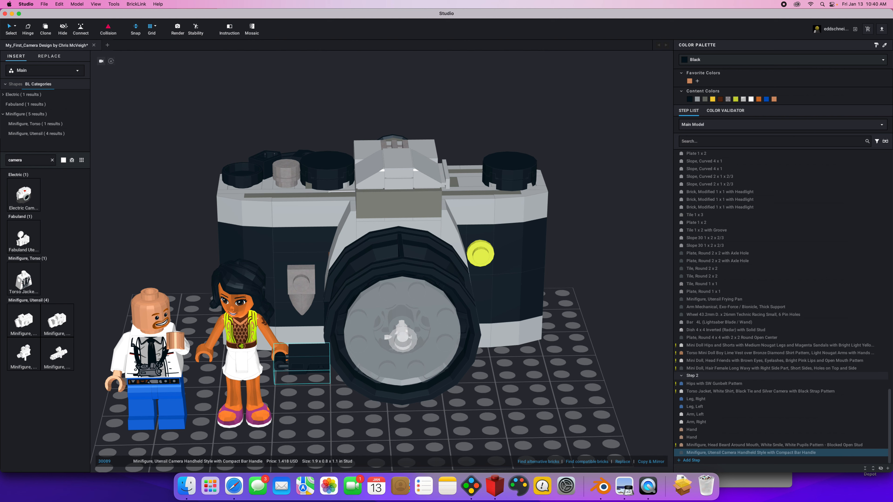
Save the model as a Studio file in a new Desktop folder named "my lego camera project".
{"action": "left_click", "coordinate": [45, 4]}
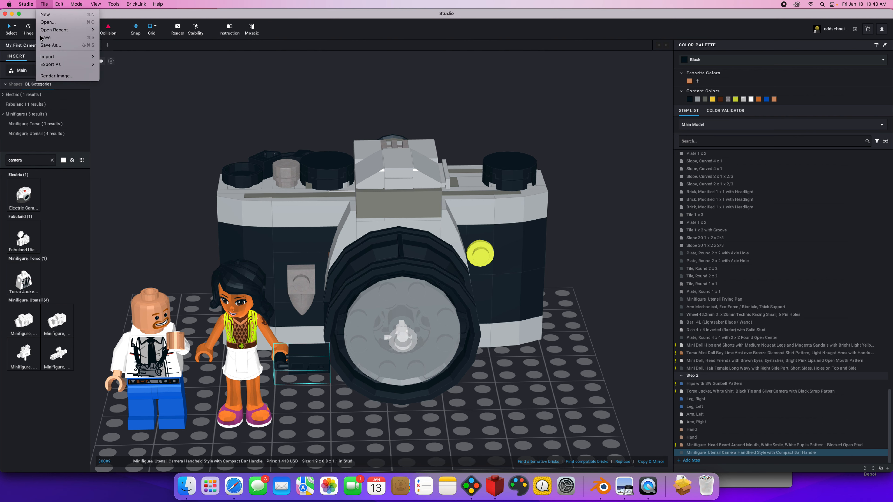
{"action": "key", "text": "Escape"}
{"action": "key", "text": "super+s"}
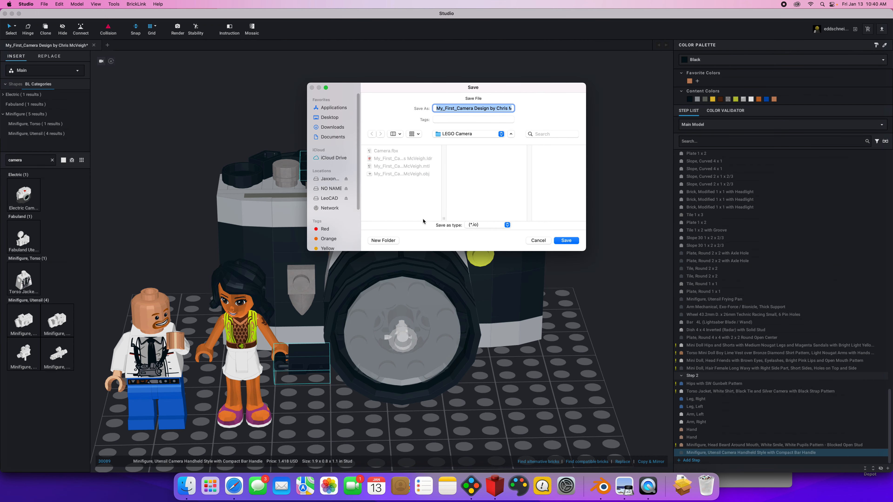
{"action": "left_click", "coordinate": [331, 117]}
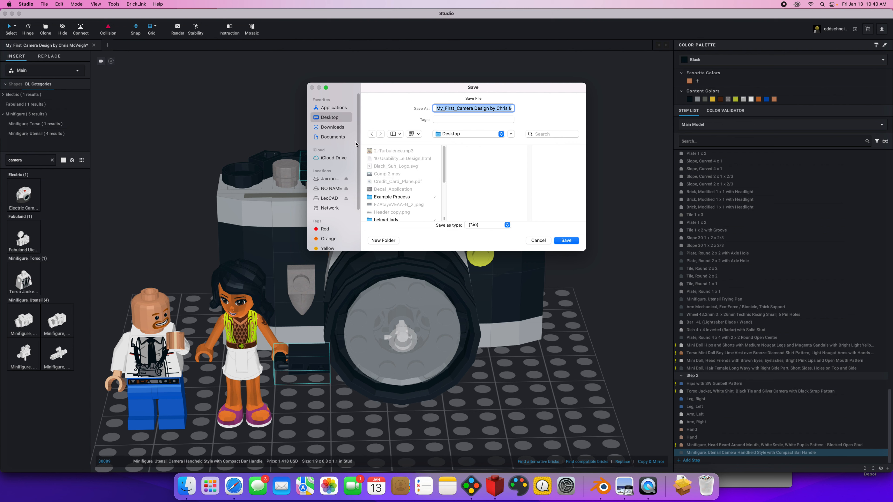
{"action": "left_click", "coordinate": [383, 241]}
{"action": "type", "text": "my lego camera project"}
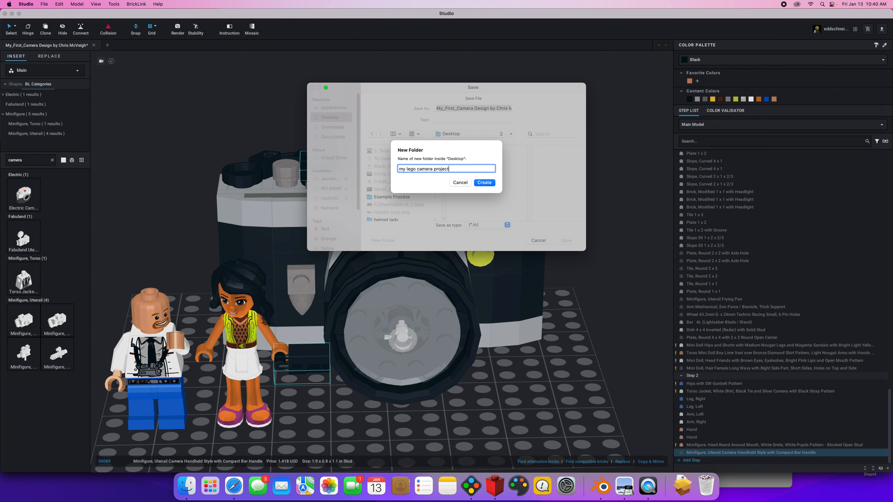
{"action": "left_click", "coordinate": [490, 184]}
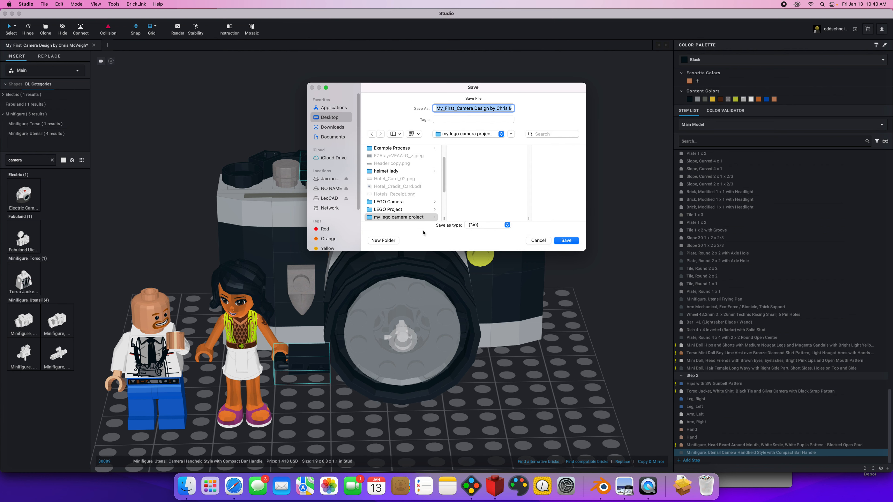
{"action": "left_click", "coordinate": [393, 218]}
{"action": "left_click", "coordinate": [562, 241]}
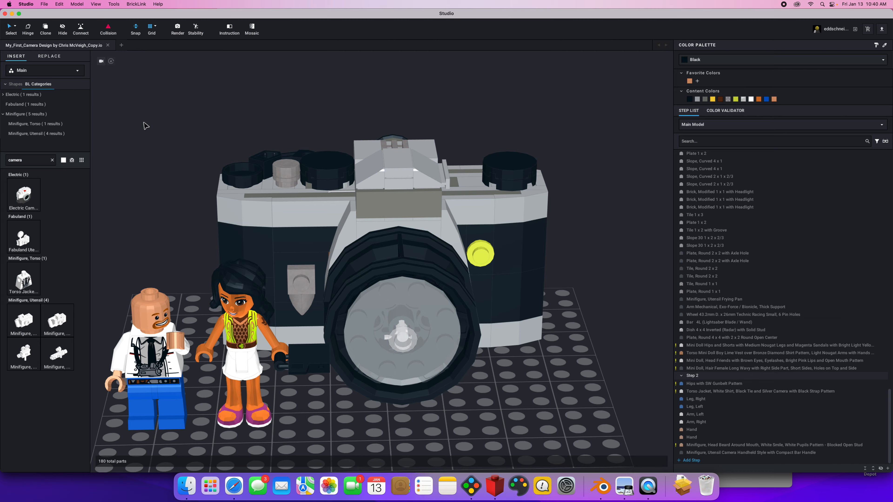
Export the model in LDraw format as "camera_project" in the "my lego camera project" folder.
{"action": "mouse_move", "coordinate": [164, 242]}
{"action": "right_mouse_down"}
{"action": "mouse_move", "coordinate": [172, 216]}
{"action": "mouse_move", "coordinate": [160, 228]}
{"action": "mouse_move", "coordinate": [175, 235]}
{"action": "mouse_move", "coordinate": [142, 239]}
{"action": "mouse_move", "coordinate": [188, 243]}
{"action": "mouse_move", "coordinate": [159, 241]}
{"action": "right_mouse_up"}
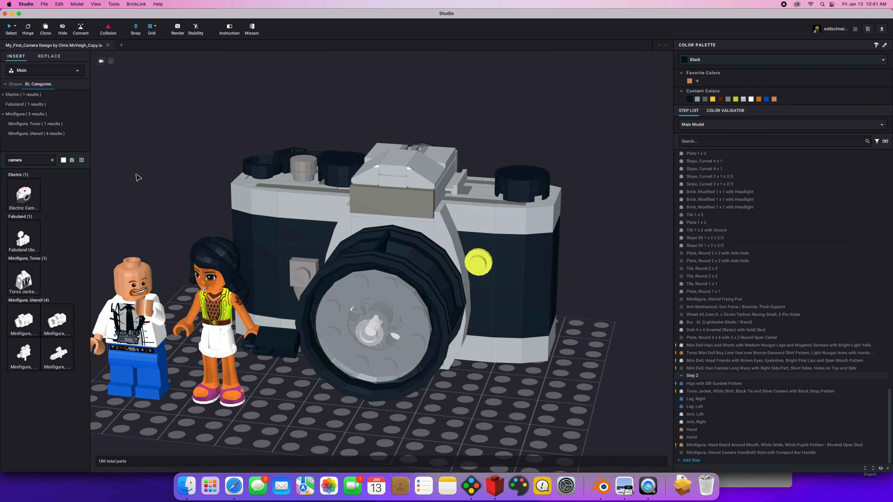
{"action": "left_click", "coordinate": [42, 4]}
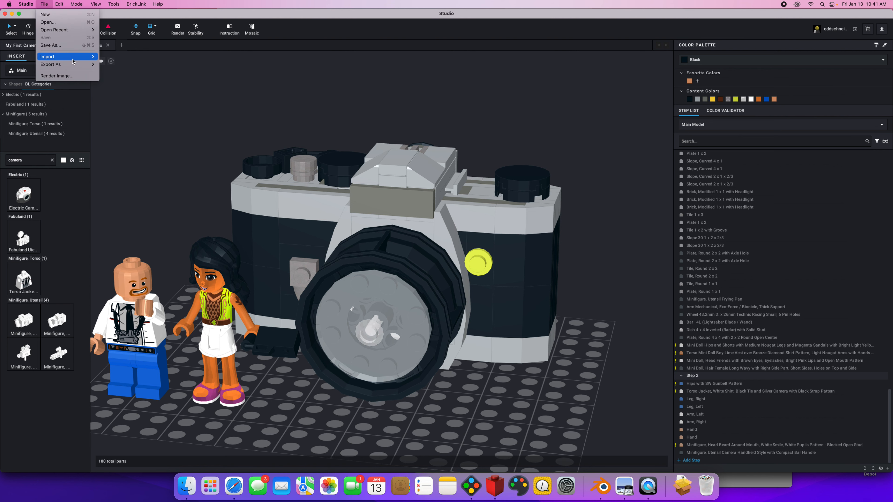
{"action": "mouse_move", "coordinate": [74, 63]}
{"action": "left_click", "coordinate": [104, 66]}
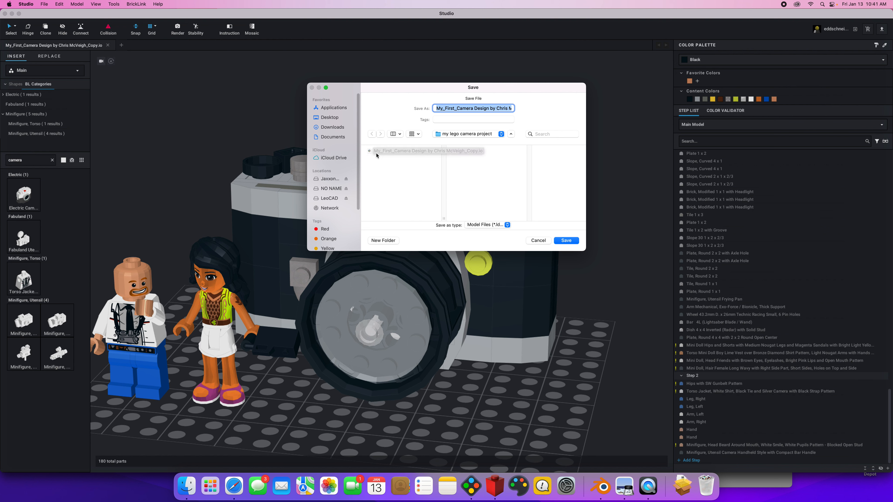
{"action": "type", "text": "c"}
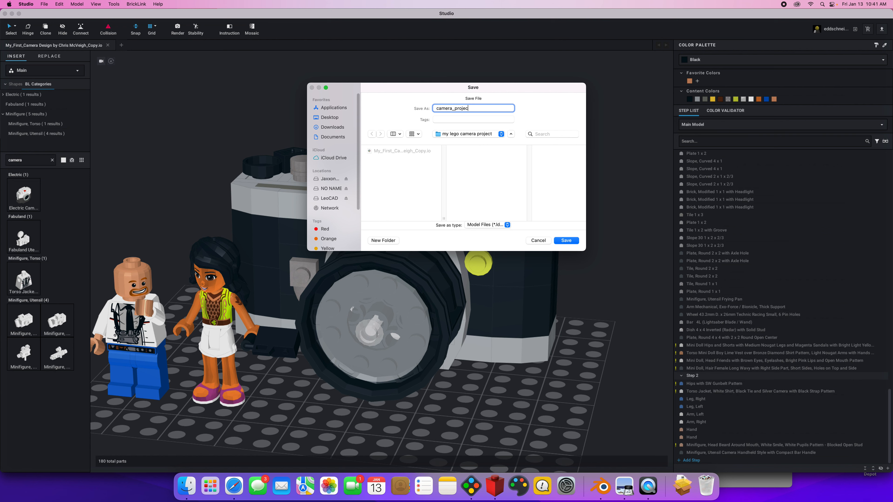
{"action": "type", "text": "amera_projec"}
{"action": "key", "text": "Return"}
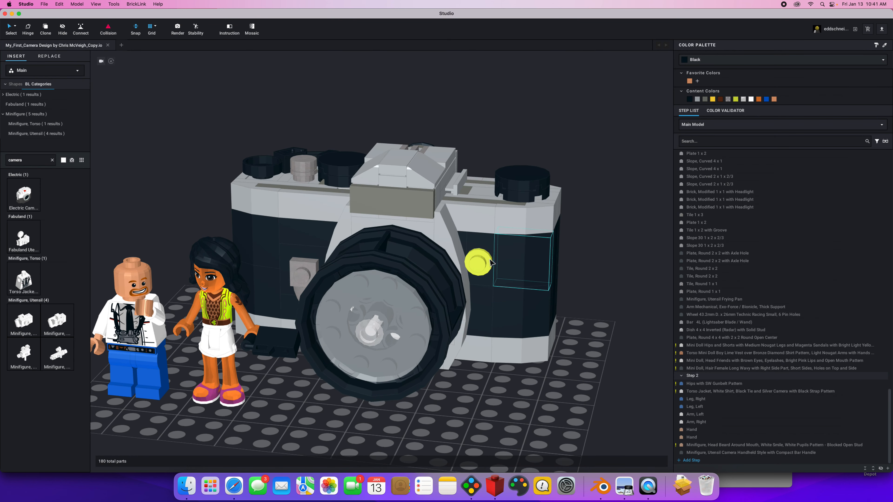
Switch to Finder and inspect the LDraw and Studio files in the Desktop folder "my lego camera project".
{"action": "left_click", "coordinate": [181, 493]}
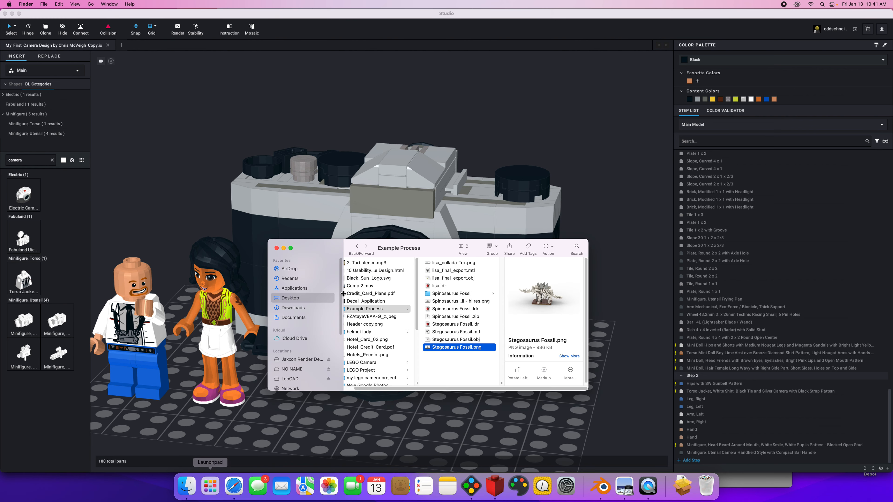
{"action": "left_click", "coordinate": [317, 300]}
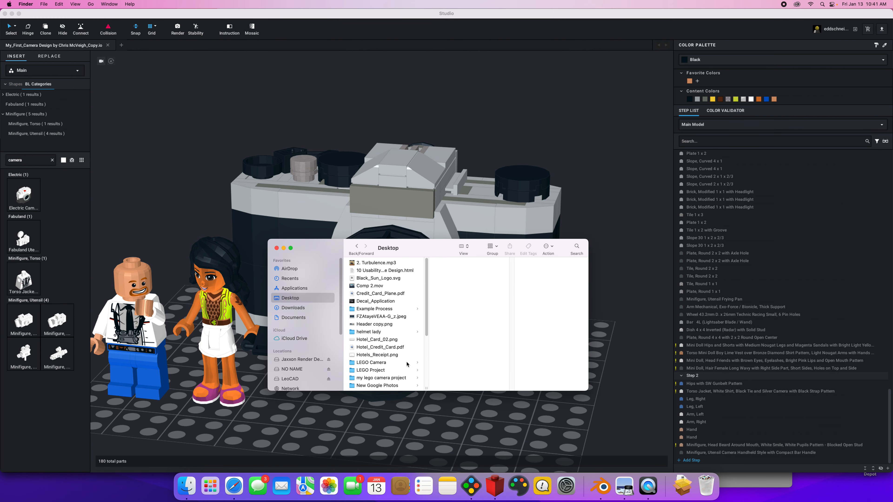
{"action": "left_click", "coordinate": [384, 378]}
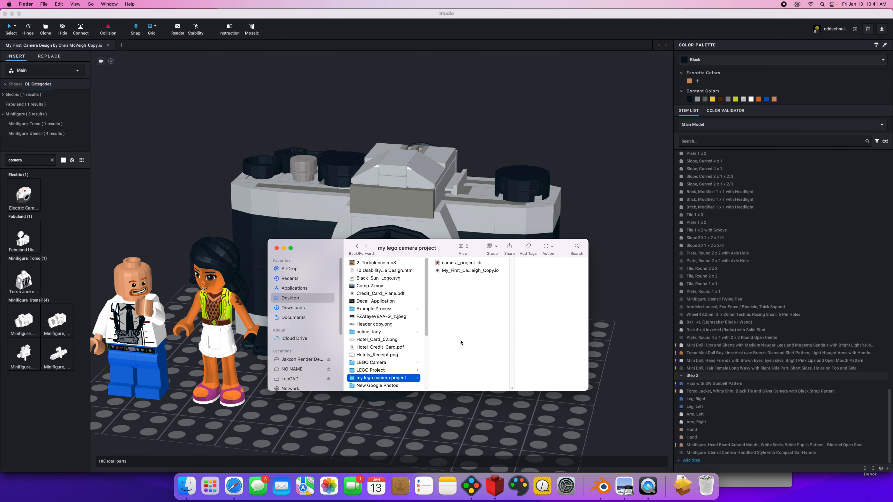
{"action": "left_click", "coordinate": [459, 263]}
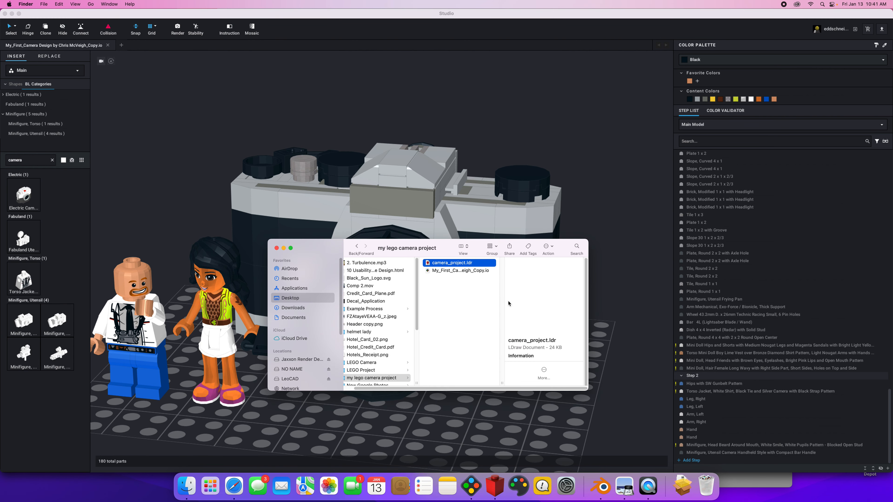
{"action": "left_click", "coordinate": [480, 271]}
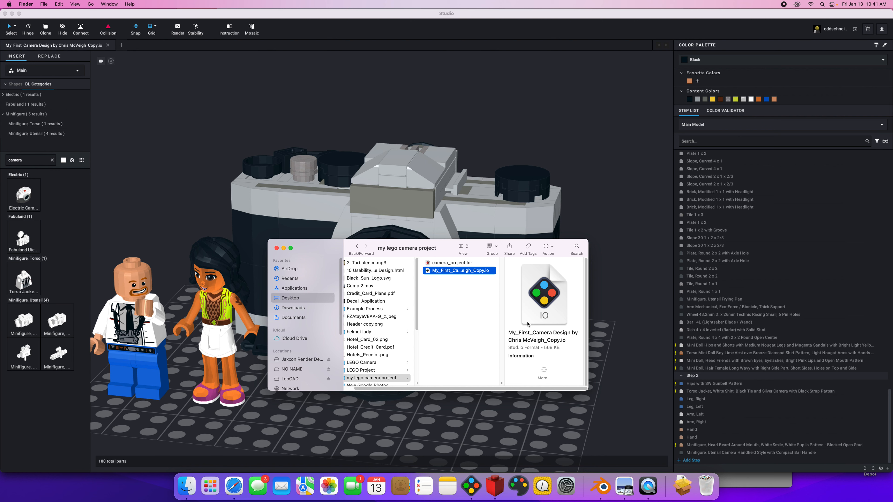
{"action": "left_click", "coordinate": [463, 301]}
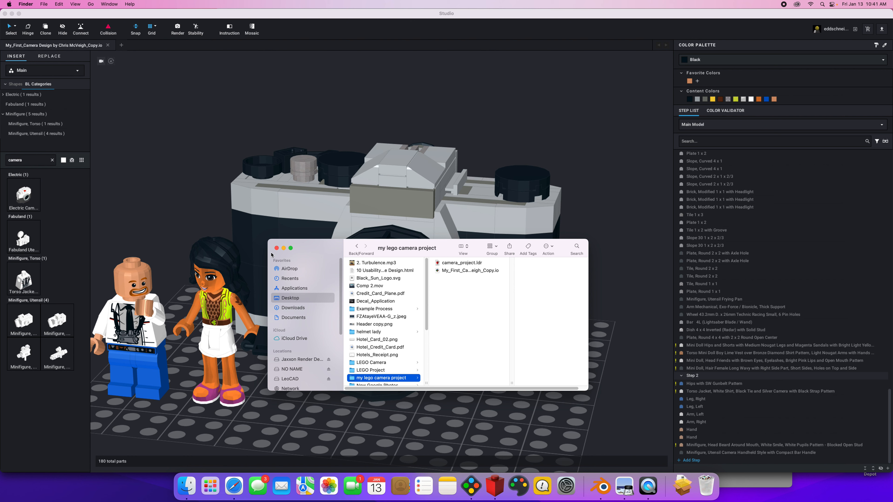
{"action": "left_click", "coordinate": [277, 249]}
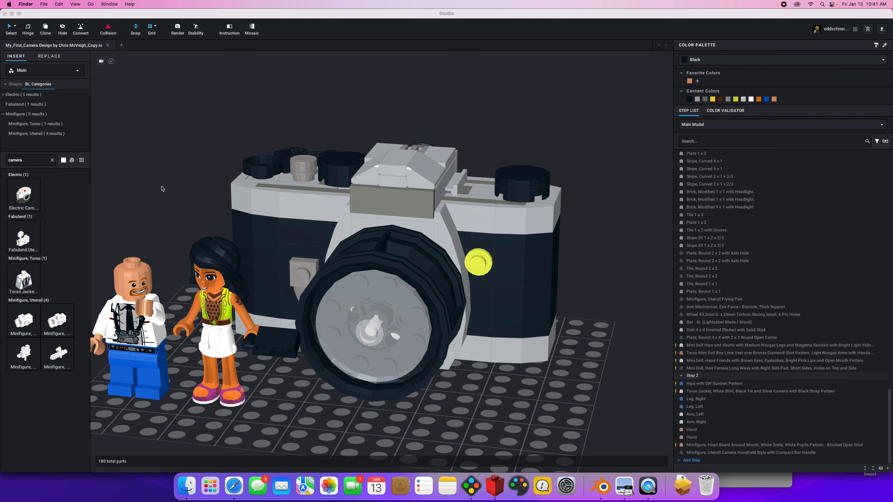
Return to Studio and export the model as Collada with stud logos, clockwise winding and left-handed coordination into the project folder.
{"action": "left_click", "coordinate": [48, 3]}
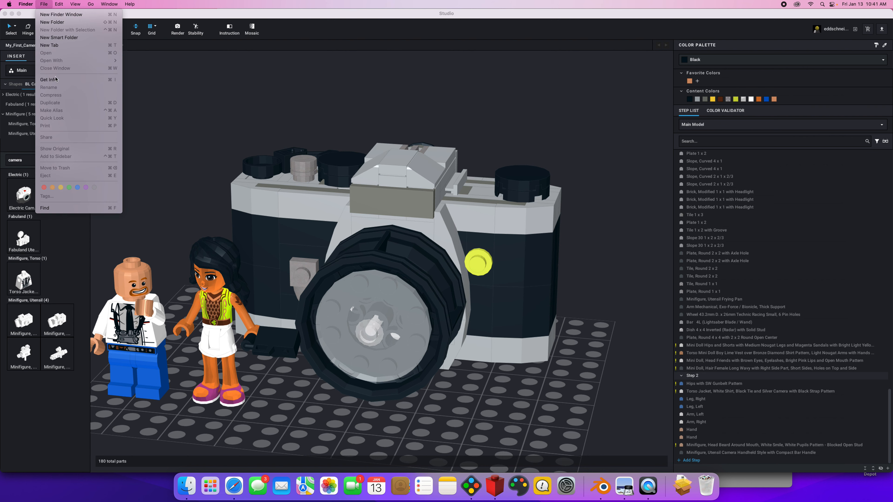
{"action": "left_click", "coordinate": [44, 4]}
{"action": "left_click", "coordinate": [46, 12]}
{"action": "left_click", "coordinate": [45, 6]}
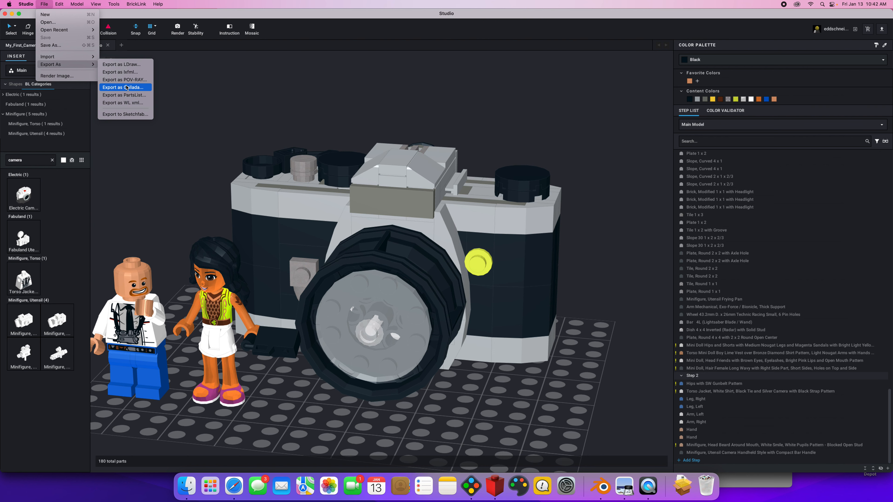
{"action": "left_click", "coordinate": [125, 88]}
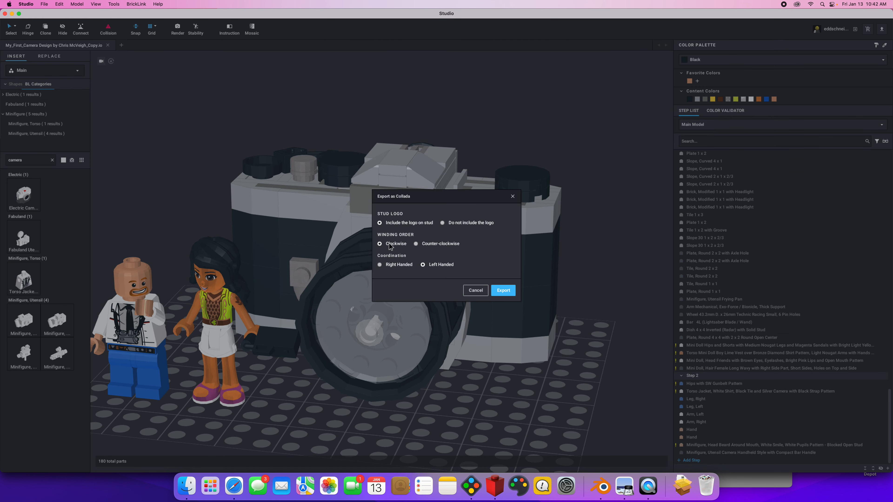
{"action": "left_click", "coordinate": [501, 292]}
{"action": "left_click", "coordinate": [561, 242]}
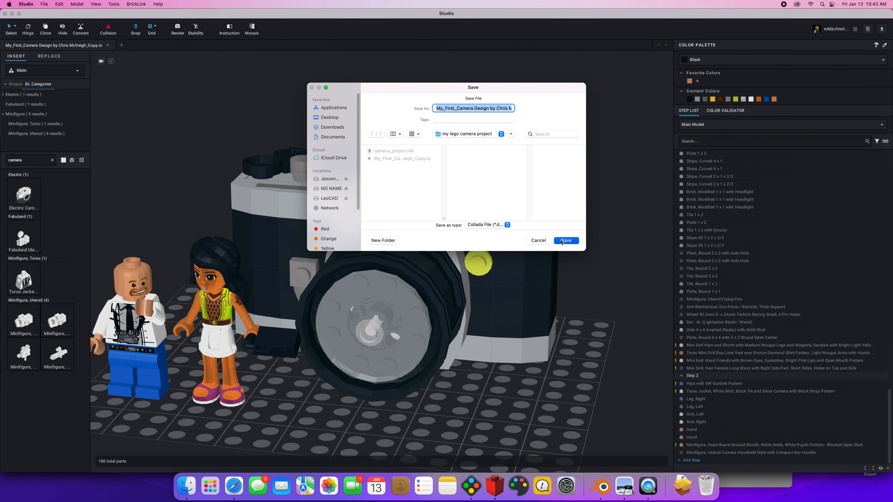
Switch to Finder and move the exported Collada .dae file from the "my lego camera project" folder to the Trash.
{"action": "left_click", "coordinate": [186, 494]}
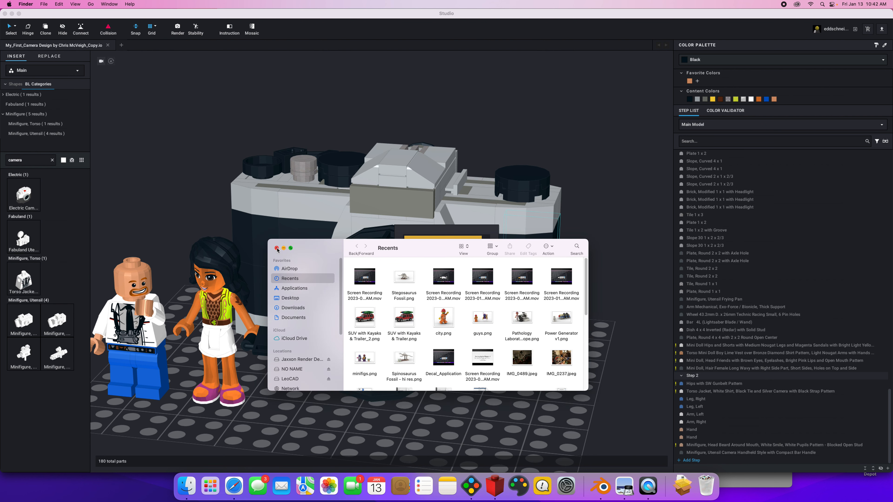
{"action": "left_click", "coordinate": [290, 298]}
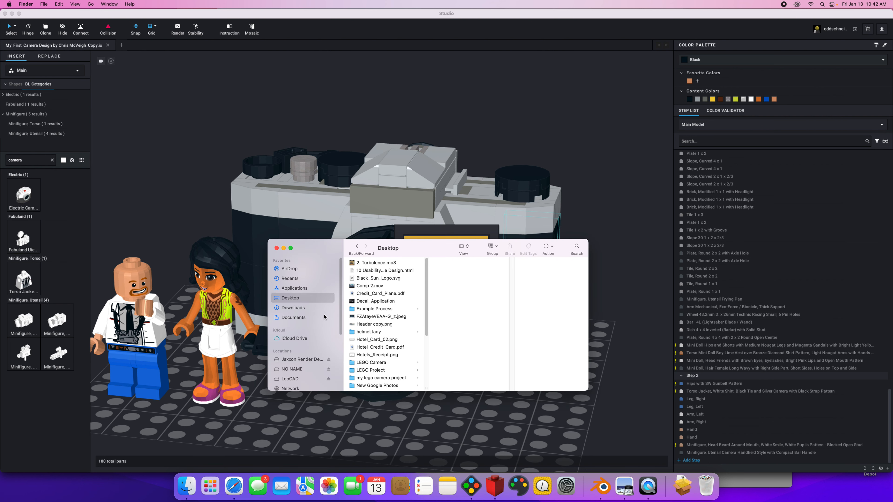
{"action": "left_click", "coordinate": [384, 378]}
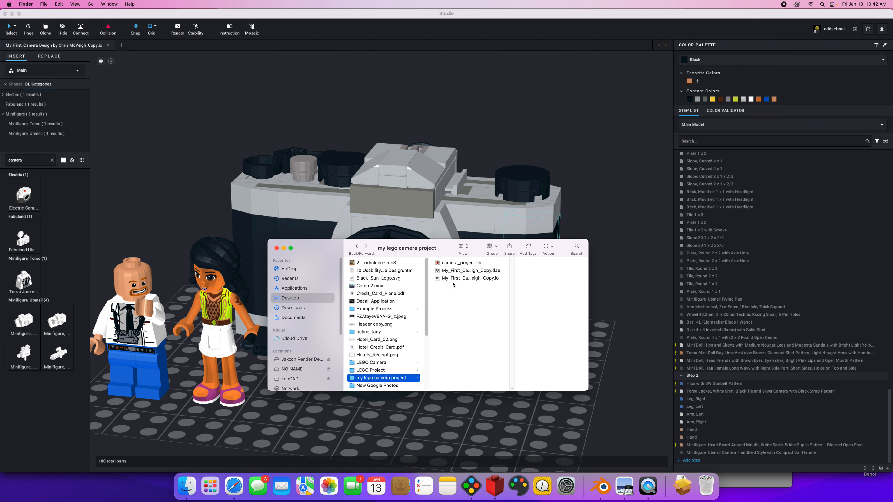
{"action": "left_click", "coordinate": [456, 274]}
{"action": "left_click_drag", "start_coordinate": [454, 273], "coordinate": [709, 486]}
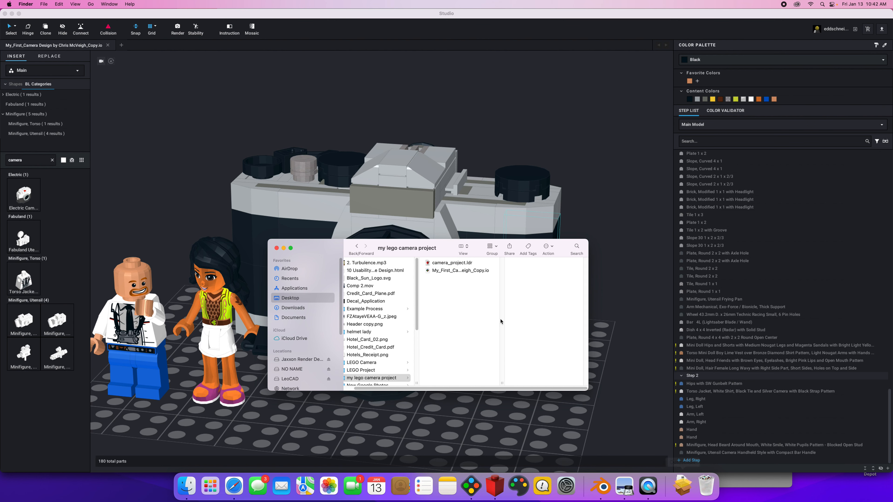
{"action": "left_click", "coordinate": [311, 415]}
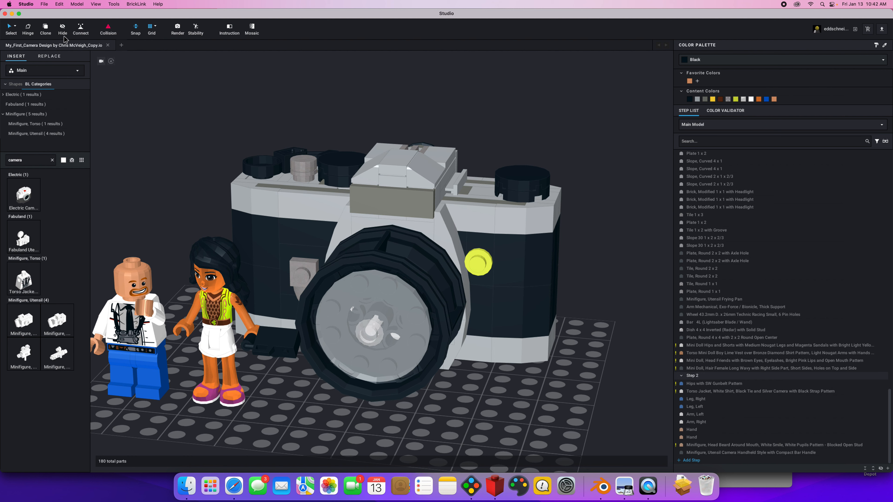
{"action": "left_click", "coordinate": [46, 4]}
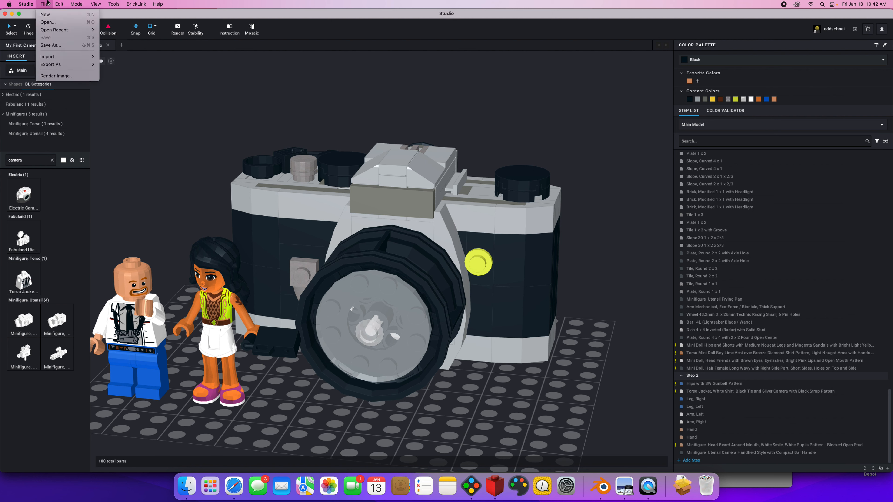
{"action": "left_click", "coordinate": [48, 3]}
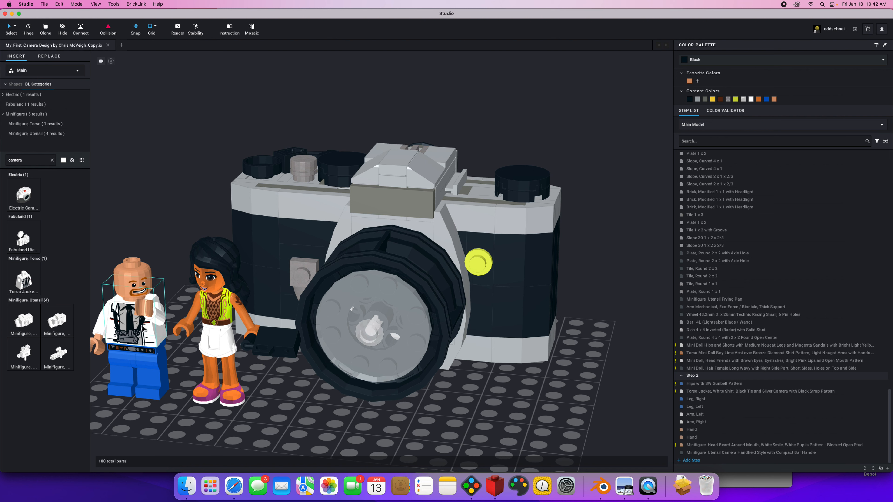
Switch to Safari, view the Lego City Template from the Creative Cloud files, and close its tab.
{"action": "left_click", "coordinate": [239, 492]}
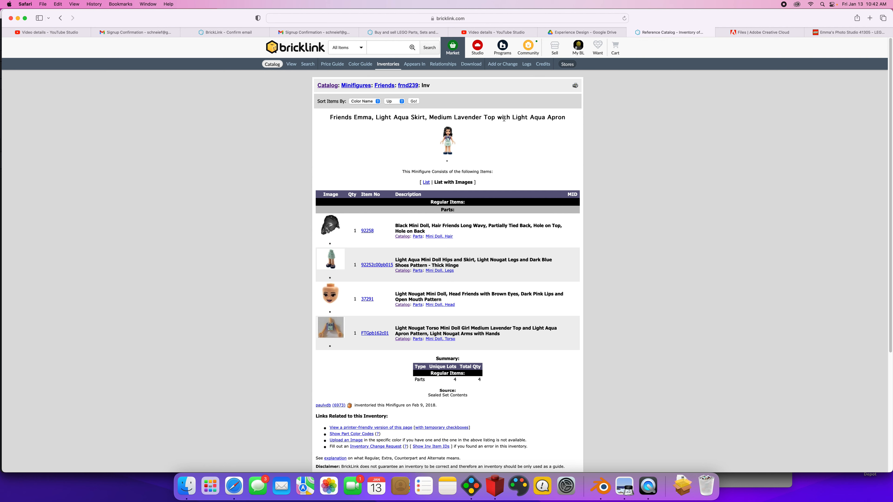
{"action": "left_click", "coordinate": [746, 32]}
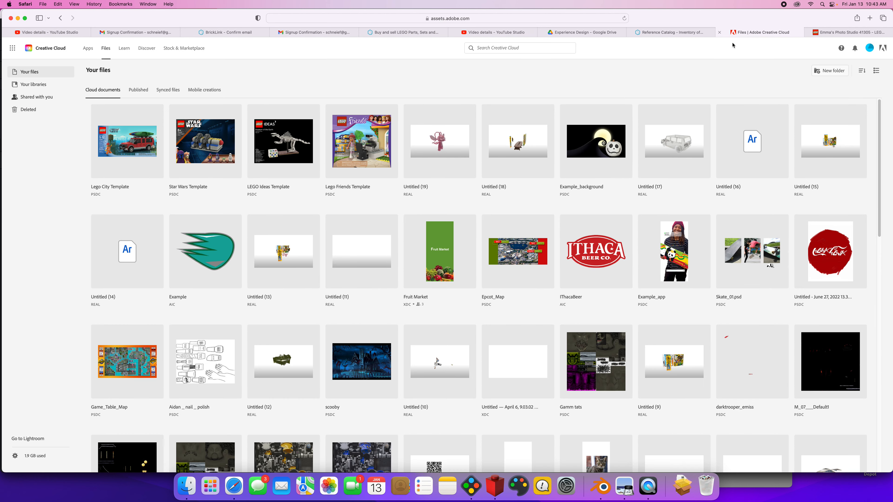
{"action": "left_click", "coordinate": [140, 149]}
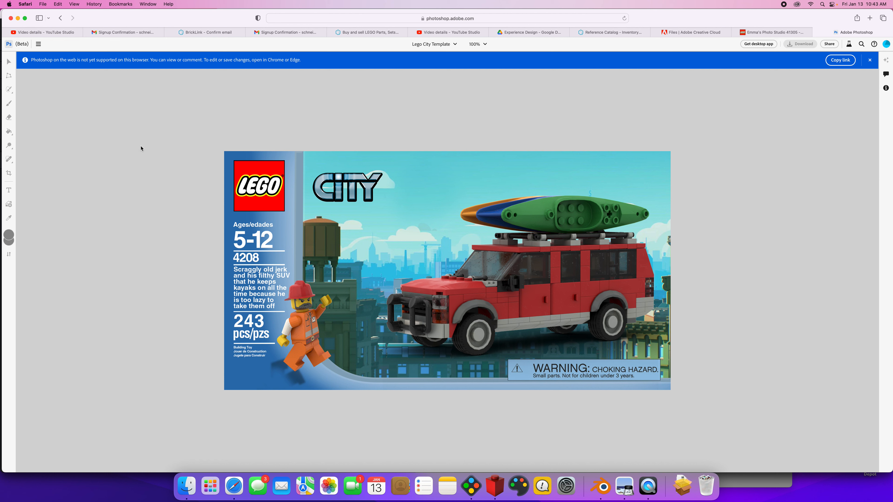
{"action": "left_click", "coordinate": [817, 32]}
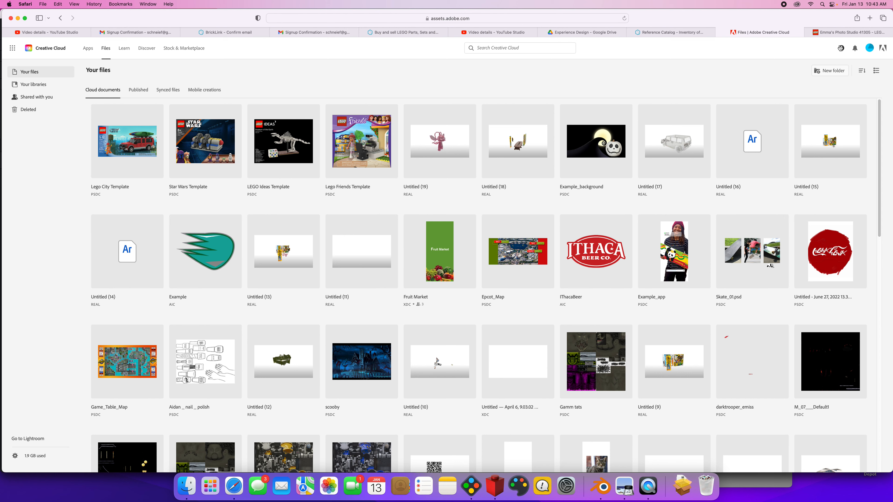
Return to Studio, open the image render settings, and reframe the preview to include both figures and the camera.
{"action": "key", "text": "super+Tab"}
{"action": "key", "text": "super+Tab"}
{"action": "key", "text": "super+Tab"}
{"action": "key", "text": "super+Tab"}
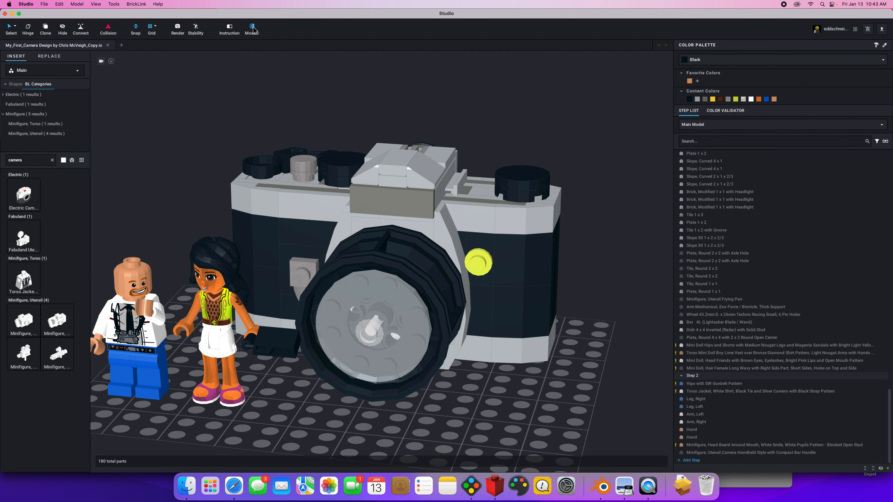
{"action": "left_click", "coordinate": [179, 29]}
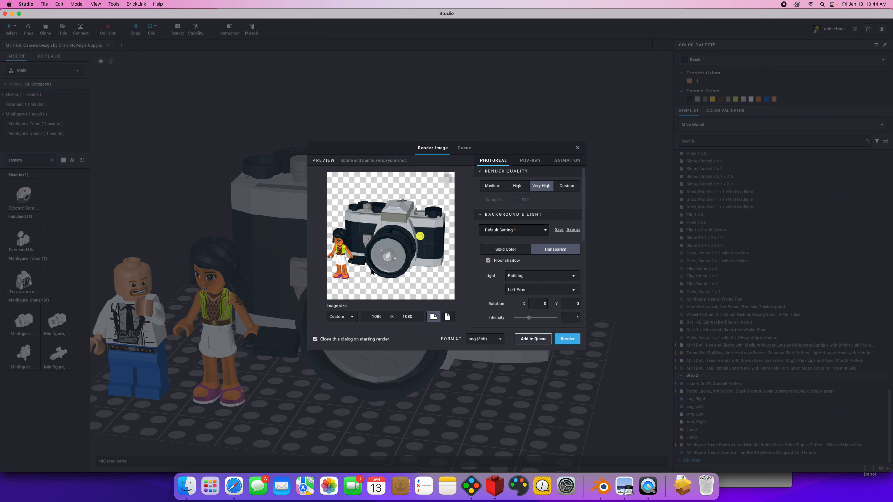
{"action": "scroll", "coordinate": [371, 271], "scroll_direction": "down", "scroll_amount": 2}
{"action": "mouse_move", "coordinate": [368, 267]}
{"action": "left_mouse_down"}
{"action": "mouse_move", "coordinate": [378, 262]}
{"action": "mouse_move", "coordinate": [349, 261]}
{"action": "mouse_move", "coordinate": [379, 262]}
{"action": "mouse_move", "coordinate": [386, 271]}
{"action": "mouse_move", "coordinate": [360, 261]}
{"action": "mouse_move", "coordinate": [369, 249]}
{"action": "mouse_move", "coordinate": [379, 272]}
{"action": "mouse_move", "coordinate": [363, 260]}
{"action": "mouse_move", "coordinate": [389, 269]}
{"action": "mouse_move", "coordinate": [366, 262]}
{"action": "left_mouse_up"}
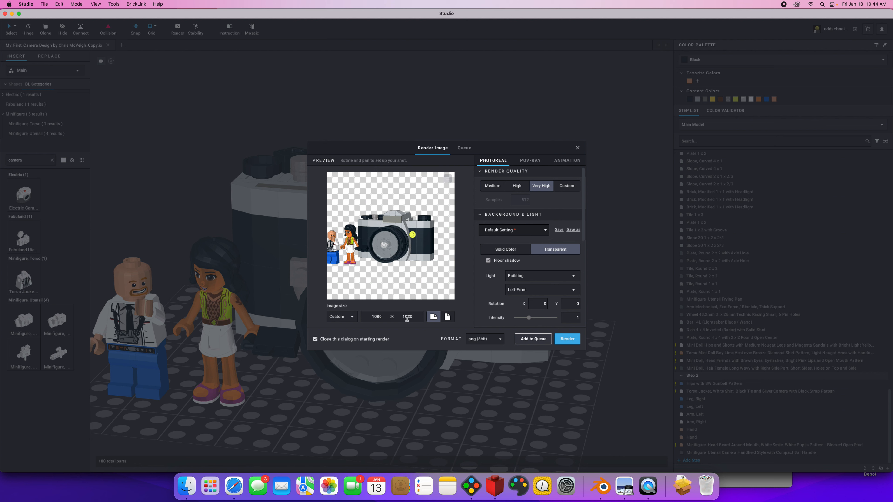
Set the render image width to 1920 and enlarge and rotate the preview so both figures stand in front of the camera.
{"action": "left_click_drag", "start_coordinate": [373, 318], "coordinate": [386, 318]}
{"action": "type", "text": "1920"}
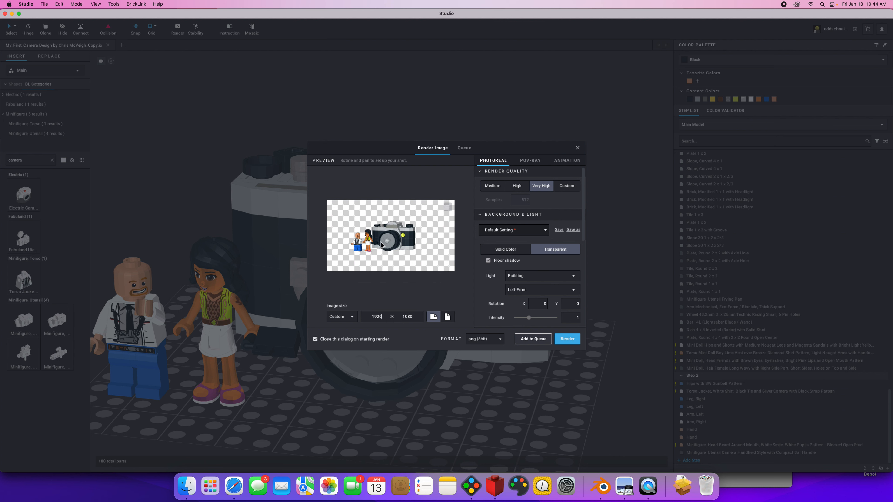
{"action": "scroll", "coordinate": [380, 243], "scroll_direction": "up", "scroll_amount": 2}
{"action": "scroll", "coordinate": [381, 243], "scroll_direction": "up", "scroll_amount": 3}
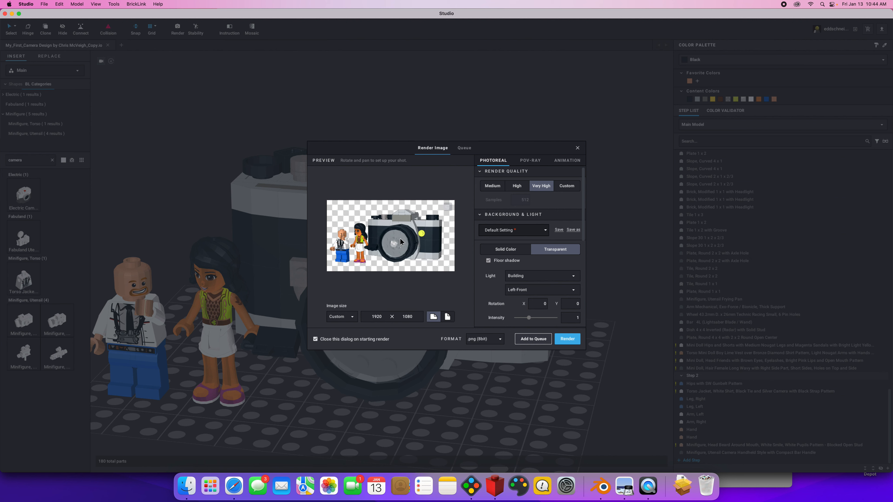
{"action": "left_click_drag", "start_coordinate": [420, 248], "coordinate": [439, 247]}
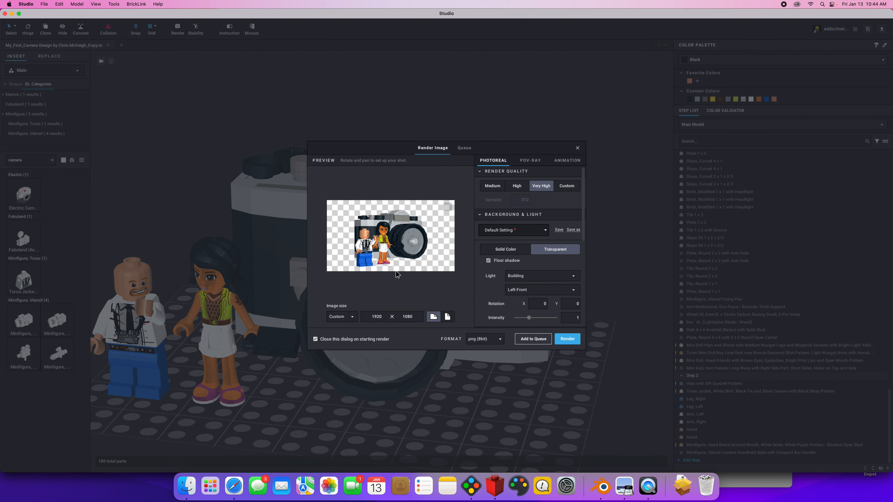
Look over the Creative Cloud templates in Safari, return to Studio, and review the photoreal render settings through the material effects.
{"action": "left_click", "coordinate": [234, 486]}
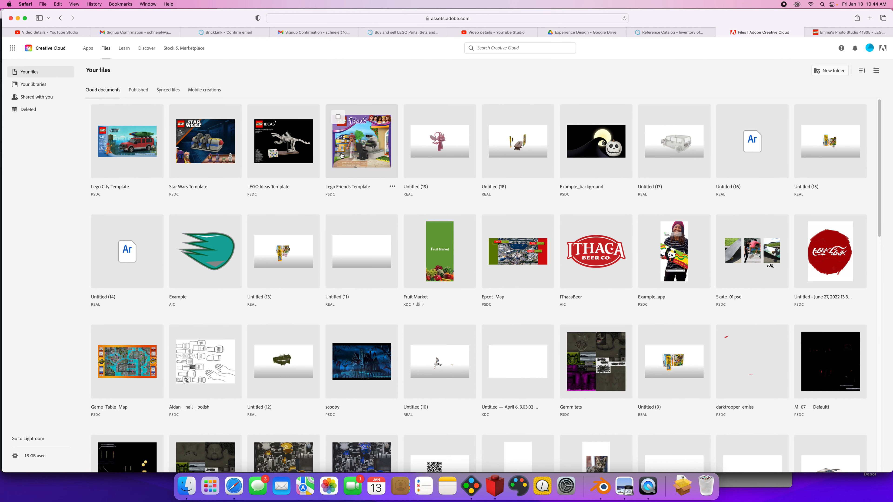
{"action": "left_click", "coordinate": [471, 487]}
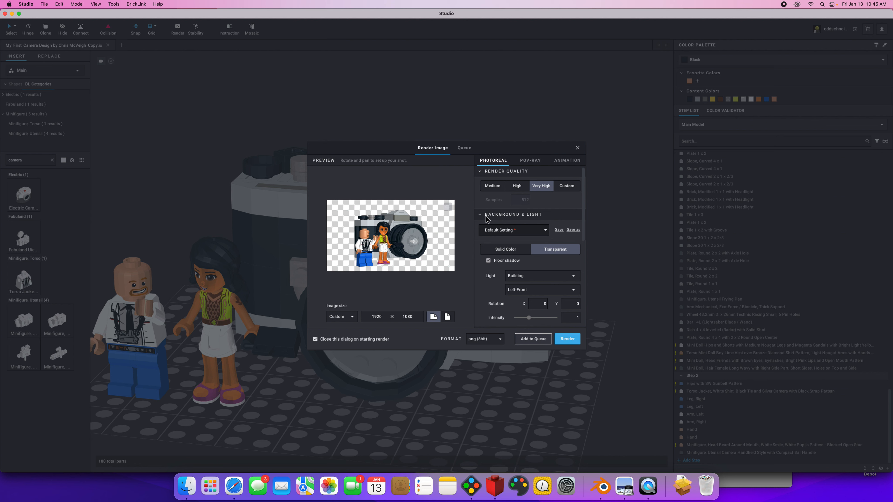
{"action": "left_click_drag", "start_coordinate": [583, 222], "coordinate": [579, 276]}
{"action": "scroll", "coordinate": [578, 289], "scroll_direction": "down", "scroll_amount": 3}
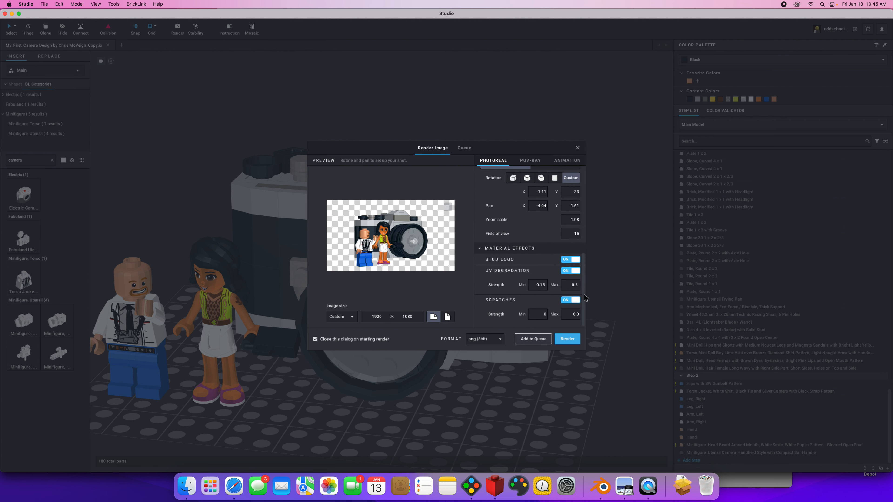
{"action": "scroll", "coordinate": [583, 303], "scroll_direction": "up", "scroll_amount": 10}
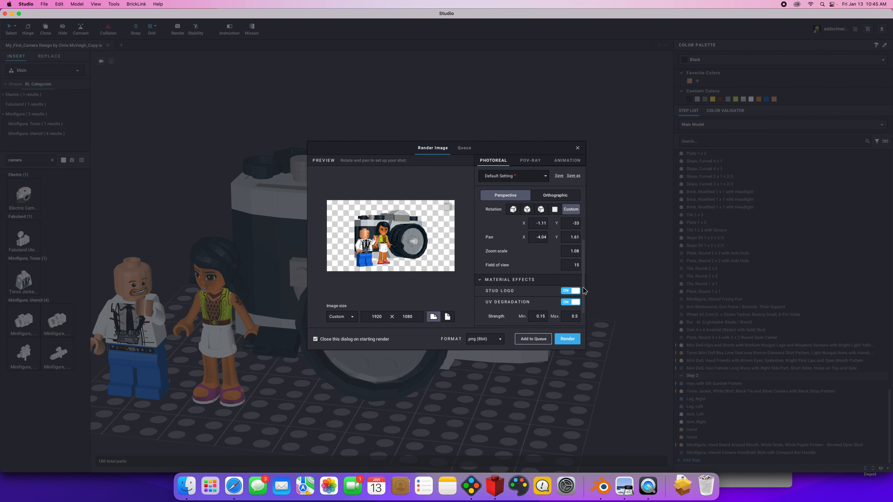
Render the scene as a PNG named "camera_box_ar" in the "my lego camera project" folder.
{"action": "left_click", "coordinate": [567, 339]}
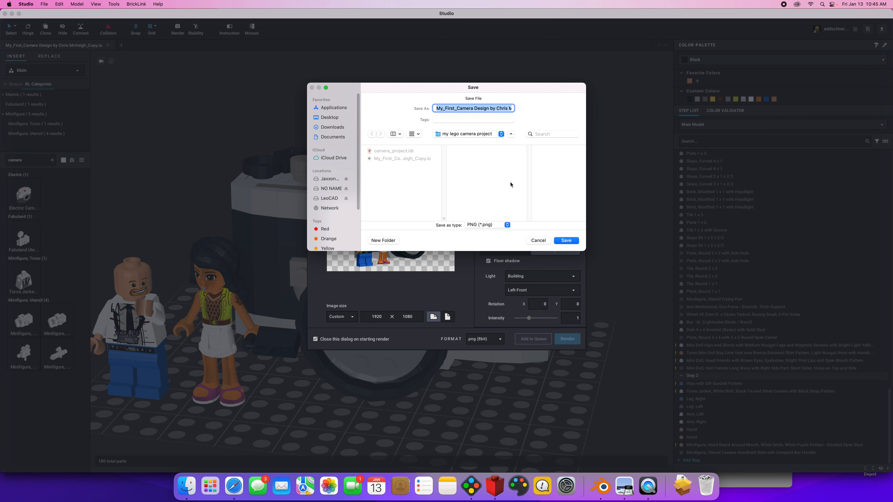
{"action": "type", "text": "camera"}
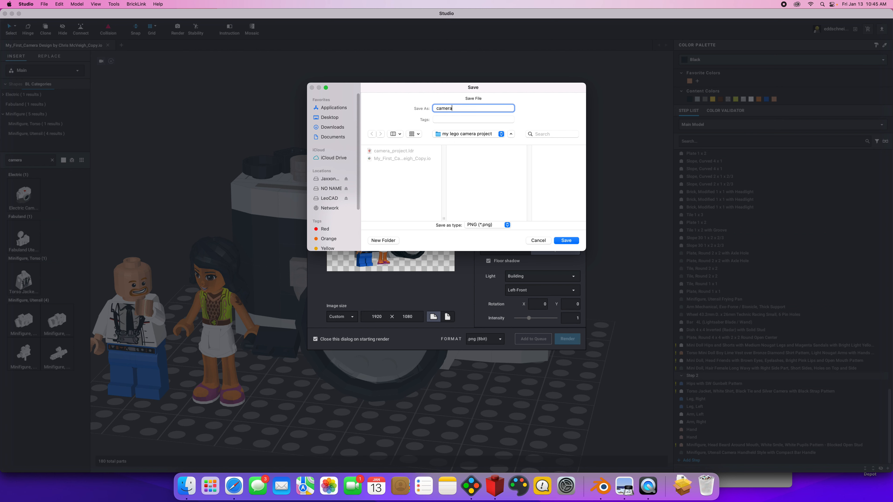
{"action": "type", "text": "_box_art"}
{"action": "left_click", "coordinate": [564, 241]}
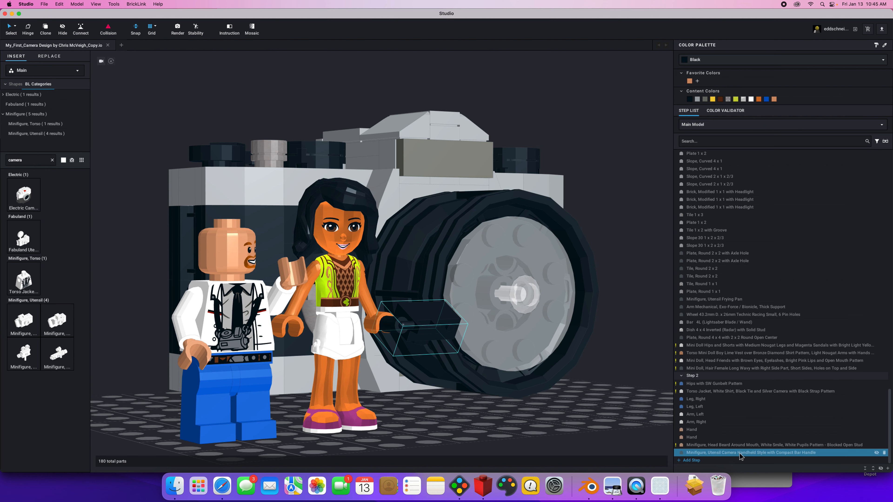
Check the render progress in the Eyesight renderer, switch to Preview, and open the recent image city.png.
{"action": "left_click", "coordinate": [663, 486]}
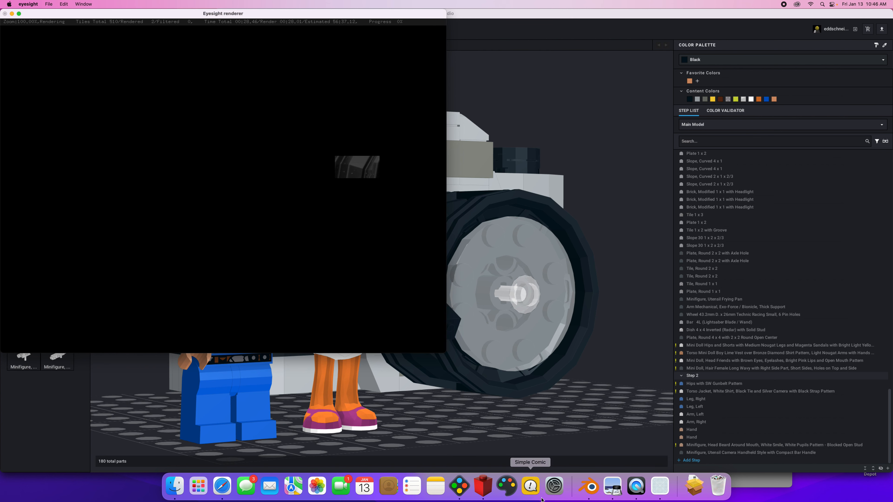
{"action": "left_click", "coordinate": [612, 488]}
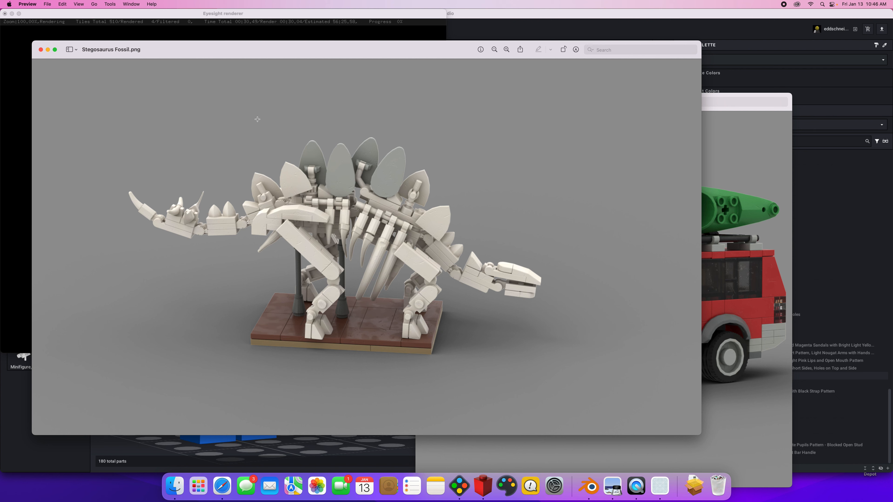
{"action": "left_click", "coordinate": [47, 4]}
{"action": "mouse_move", "coordinate": [58, 31]}
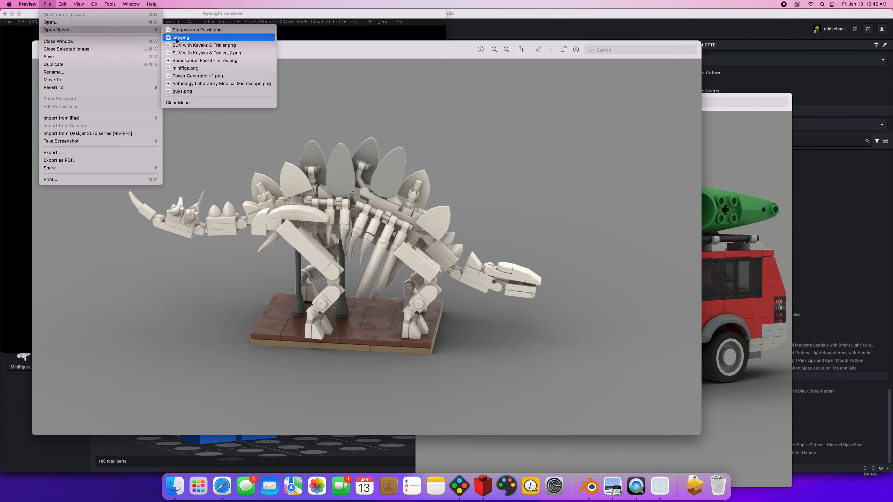
{"action": "left_click", "coordinate": [187, 37]}
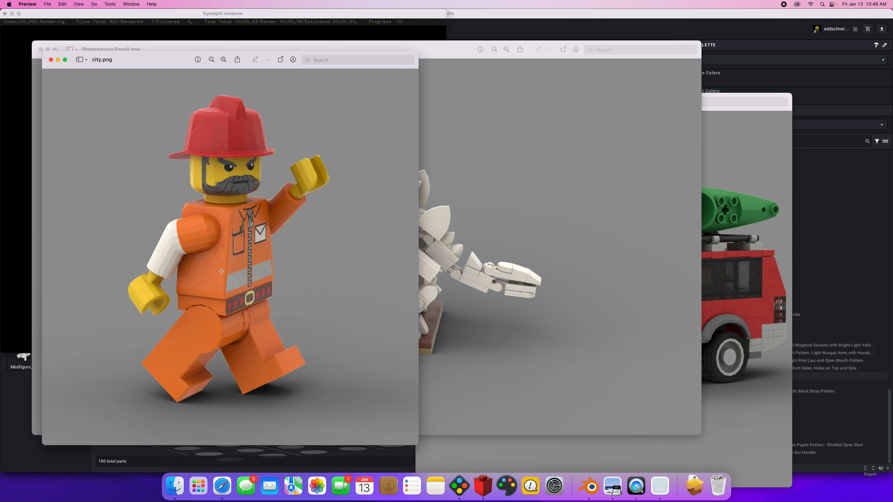
Return to Studio and look at the LDraw option among the export formats.
{"action": "left_click", "coordinate": [455, 487]}
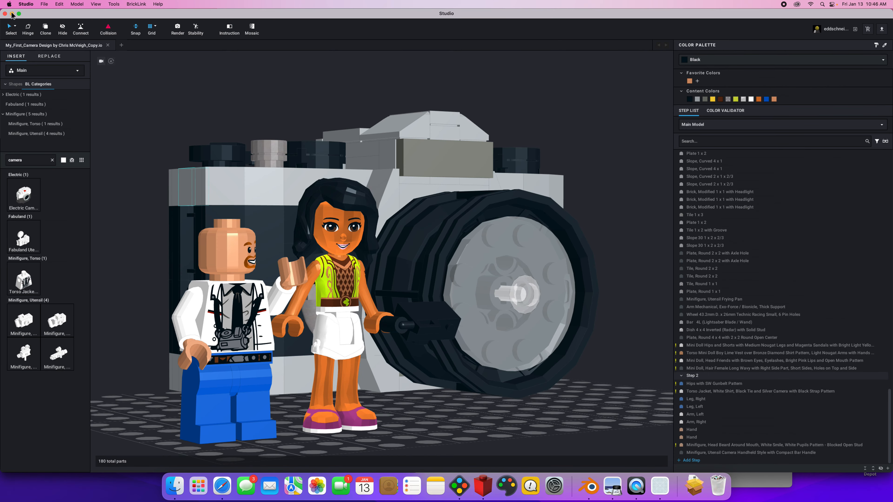
{"action": "left_click", "coordinate": [43, 4]}
{"action": "mouse_move", "coordinate": [56, 66]}
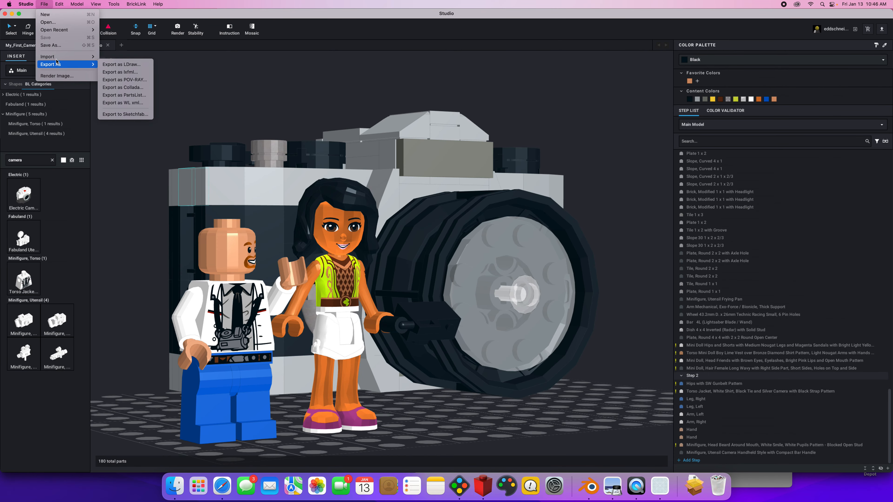
{"action": "left_click", "coordinate": [110, 65]}
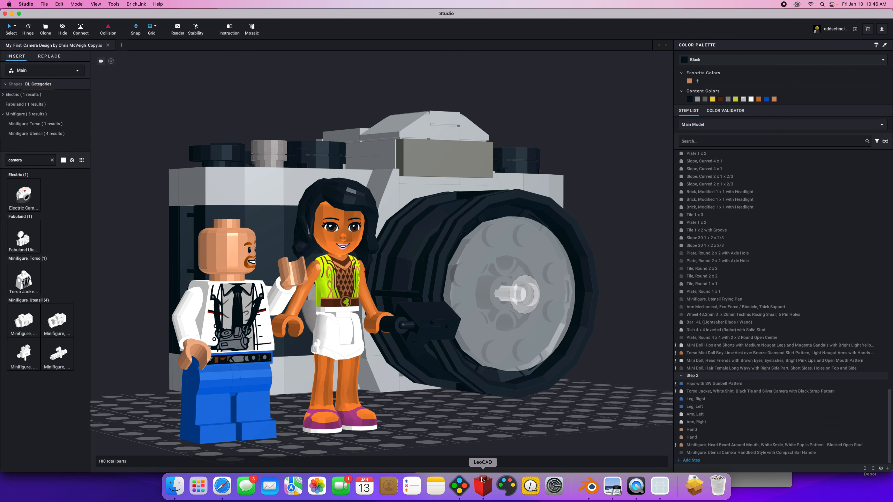
Switch to LeoCAD and replace the open camera model with a new empty model.
{"action": "left_click", "coordinate": [482, 484]}
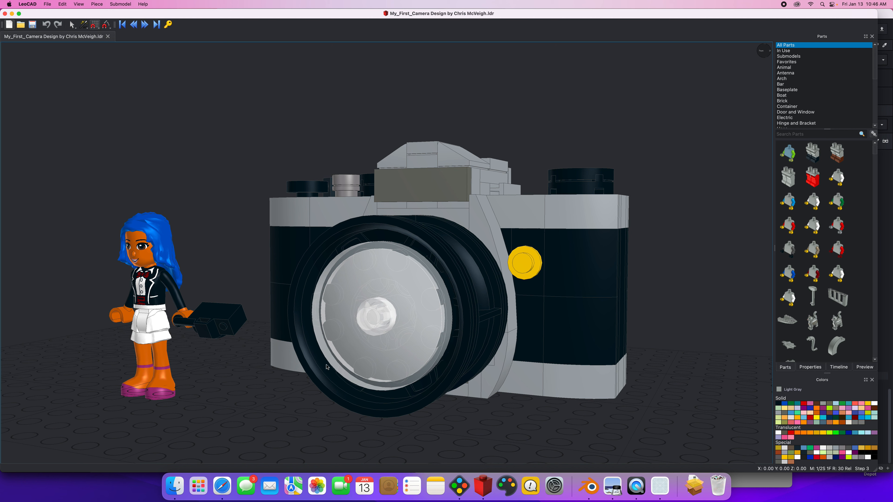
{"action": "left_click", "coordinate": [44, 6]}
{"action": "mouse_move", "coordinate": [40, 2]}
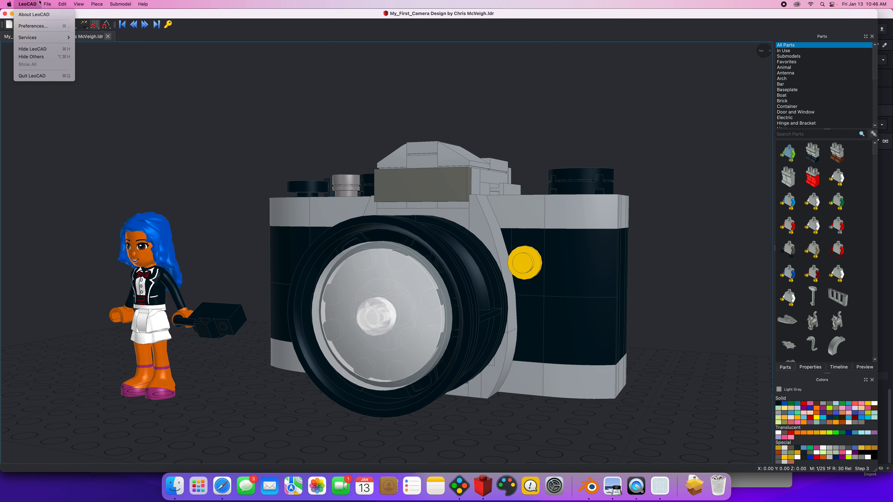
{"action": "left_click", "coordinate": [109, 51]}
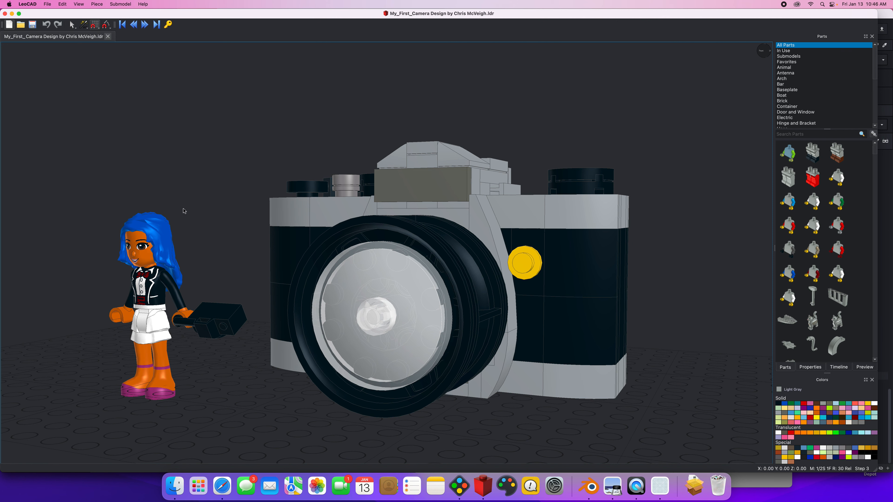
{"action": "key", "text": "super+n"}
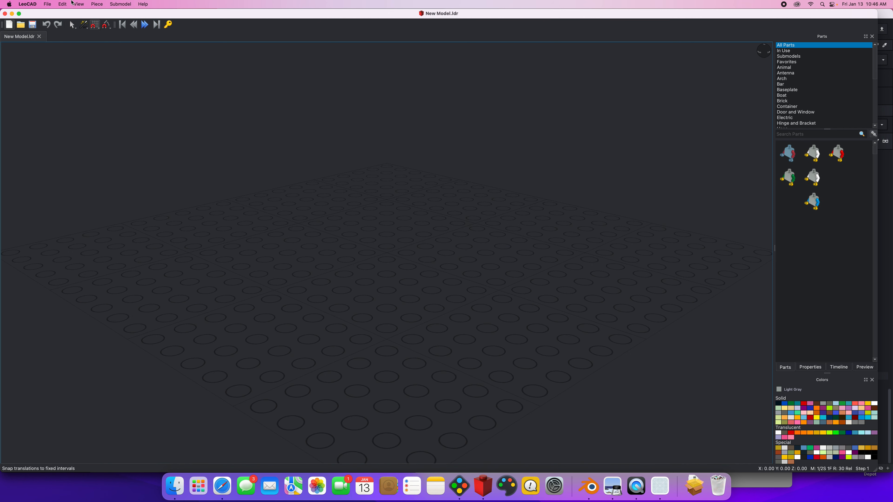
Open the existing My_First_Camera LDraw file from the LEGO Camera folder and close it again.
{"action": "left_click", "coordinate": [47, 4]}
{"action": "key", "text": "Return"}
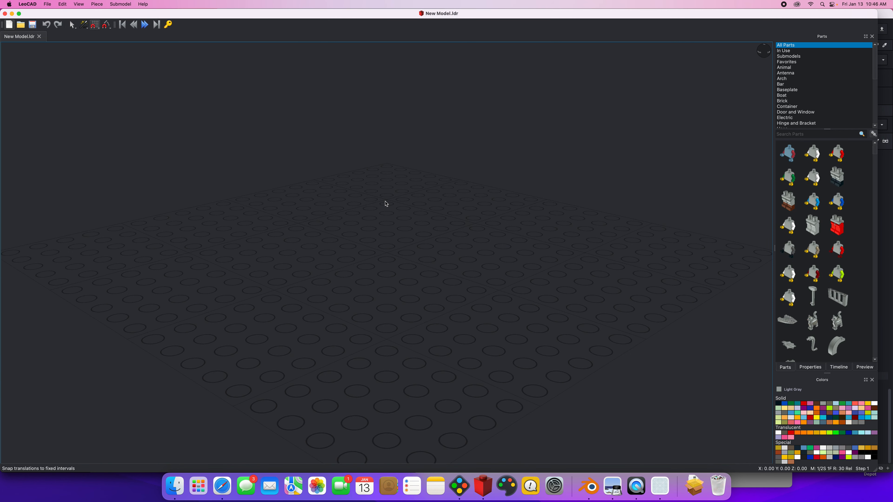
{"action": "left_click", "coordinate": [397, 122]}
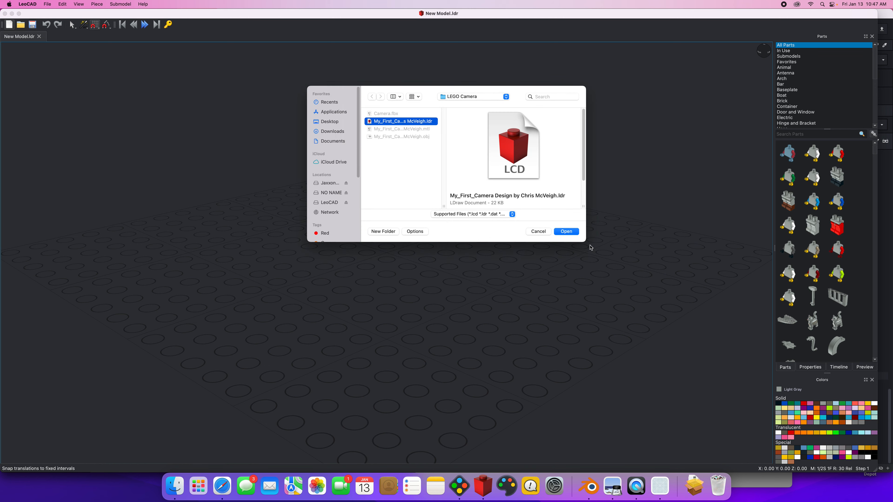
{"action": "left_click", "coordinate": [567, 232]}
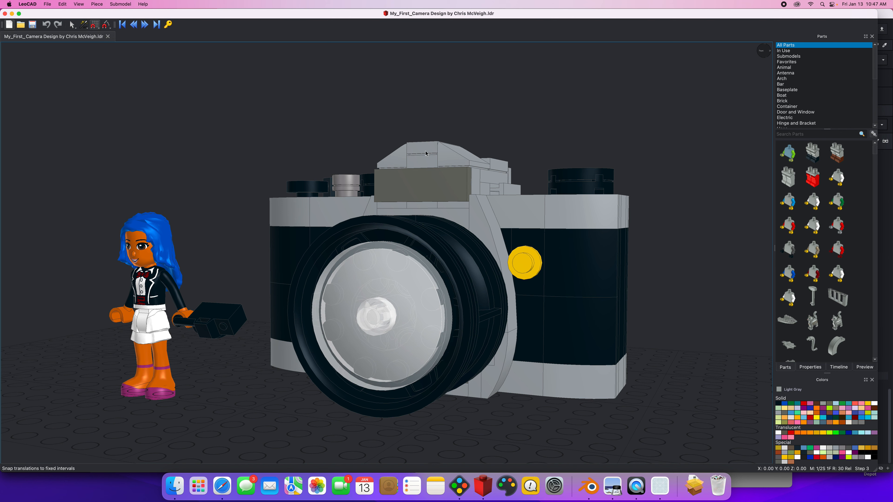
{"action": "left_click", "coordinate": [108, 37]}
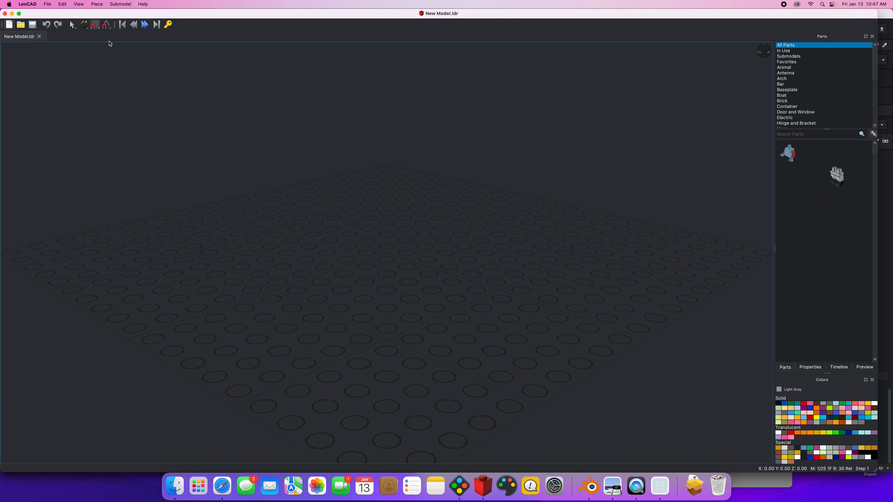
Open camera_project.ldr from the my lego camera project folder on the Desktop.
{"action": "left_click", "coordinate": [47, 4]}
{"action": "left_click", "coordinate": [123, 23]}
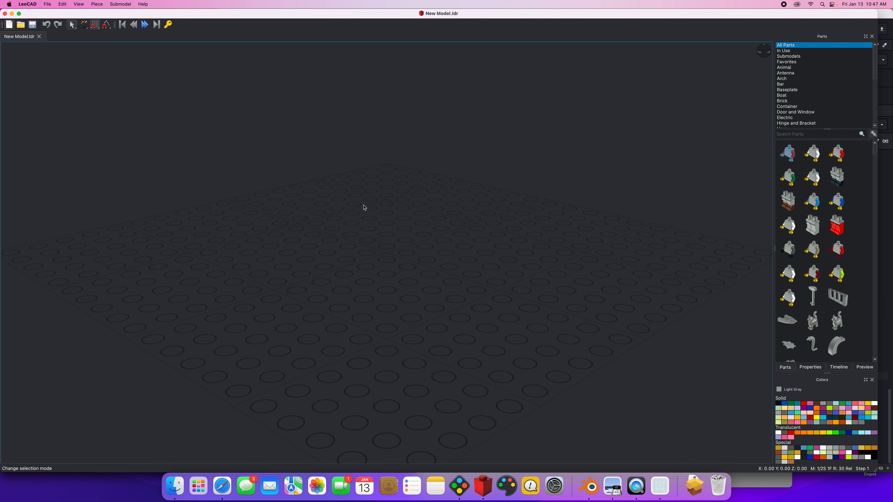
{"action": "left_click", "coordinate": [460, 97]}
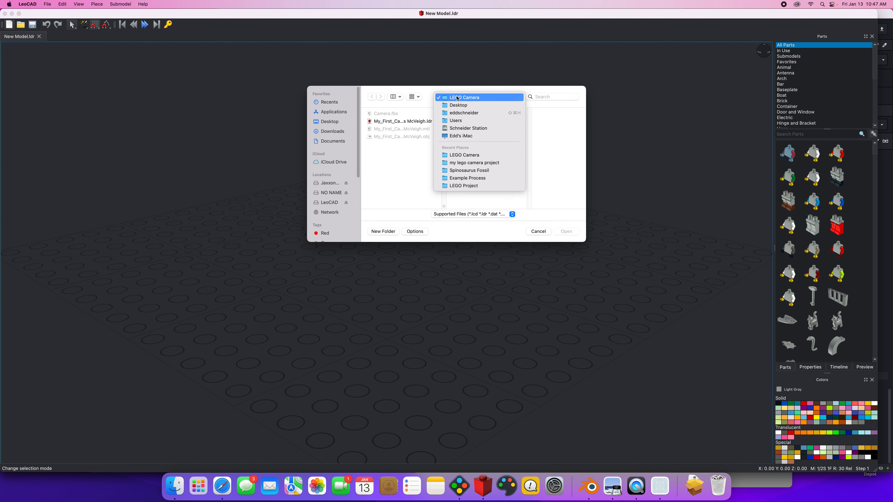
{"action": "left_click", "coordinate": [461, 105]}
{"action": "scroll", "coordinate": [400, 189], "scroll_direction": "down", "scroll_amount": 7}
{"action": "scroll", "coordinate": [405, 171], "scroll_direction": "up", "scroll_amount": 5}
{"action": "left_click", "coordinate": [393, 190]}
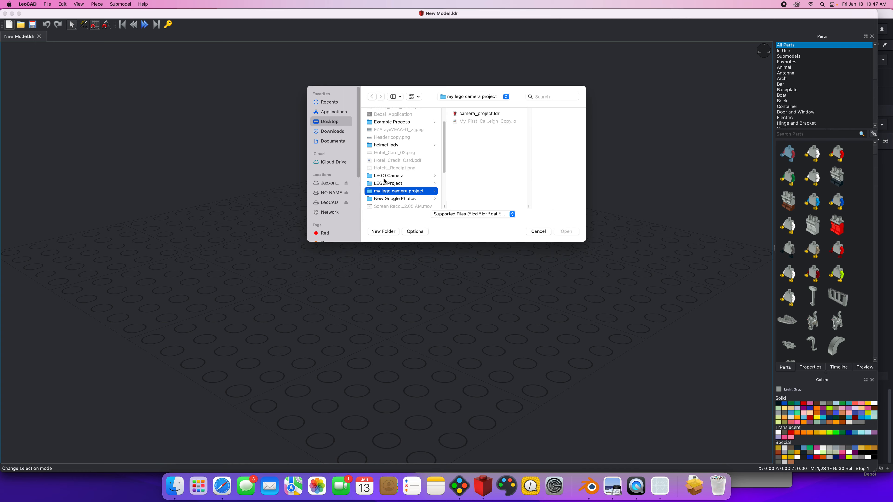
{"action": "left_click", "coordinate": [479, 114]}
{"action": "left_click", "coordinate": [565, 231]}
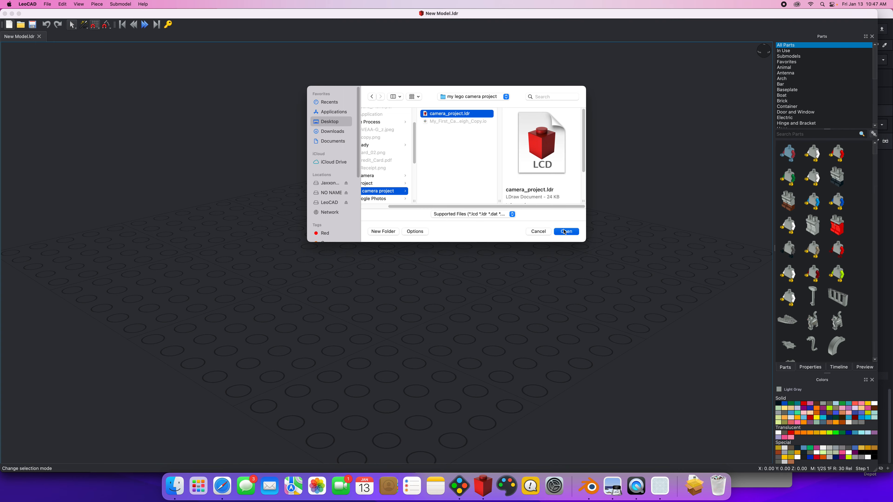
Delete the whole minifigure with the white torso and blue legs standing beside the camera.
{"action": "right_click_drag", "start_coordinate": [318, 238], "coordinate": [360, 187]}
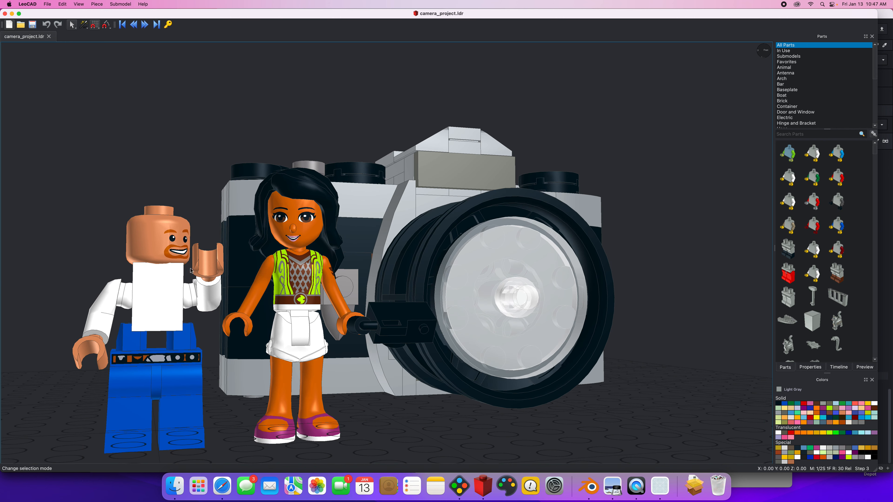
{"action": "left_click", "coordinate": [170, 291]}
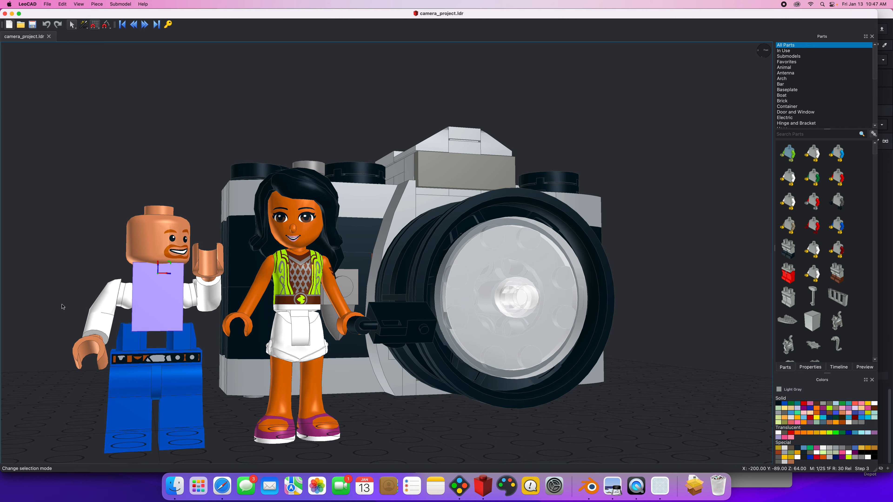
{"action": "right_click_drag", "start_coordinate": [72, 266], "coordinate": [62, 285]}
{"action": "left_click", "coordinate": [70, 209]}
{"action": "left_click_drag", "start_coordinate": [70, 208], "coordinate": [197, 428]}
{"action": "key", "text": "Delete"}
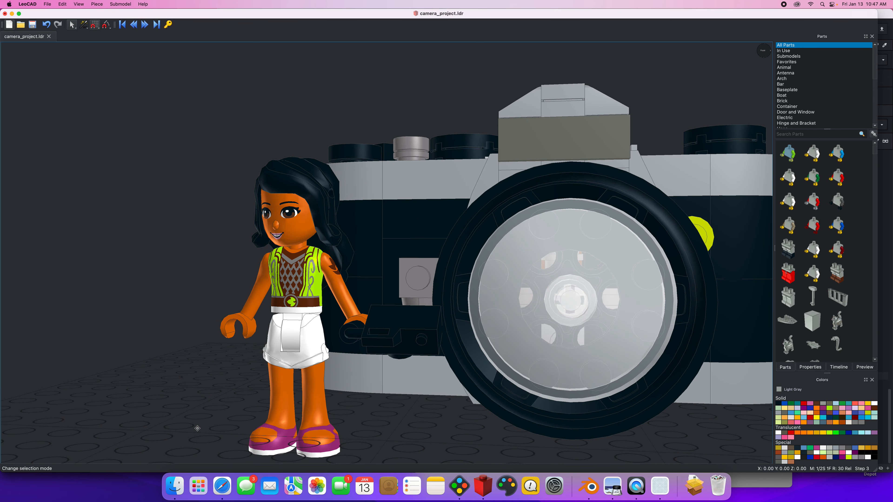
{"action": "scroll", "coordinate": [128, 335], "scroll_direction": "down", "scroll_amount": 3}
{"action": "right_click_drag", "start_coordinate": [153, 308], "coordinate": [134, 316]}
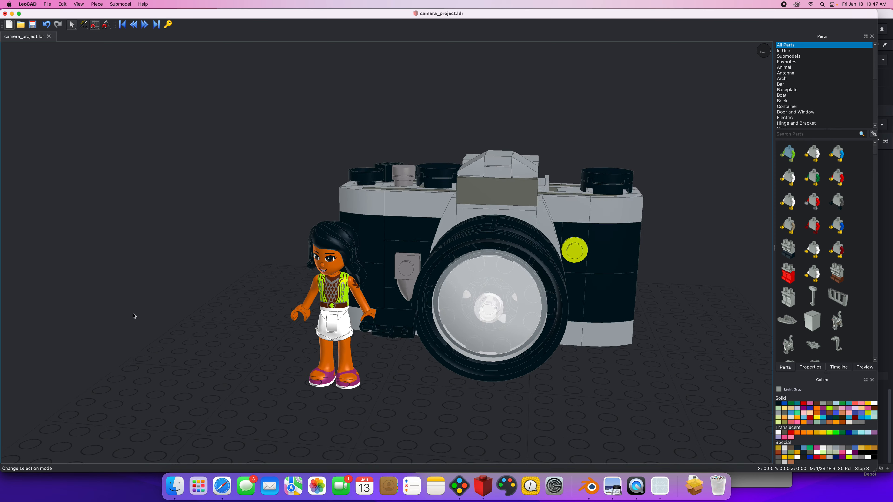
Export the model in Wavefront format as camera_project_export in the my lego camera project folder.
{"action": "left_click", "coordinate": [48, 4]}
{"action": "mouse_move", "coordinate": [74, 72]}
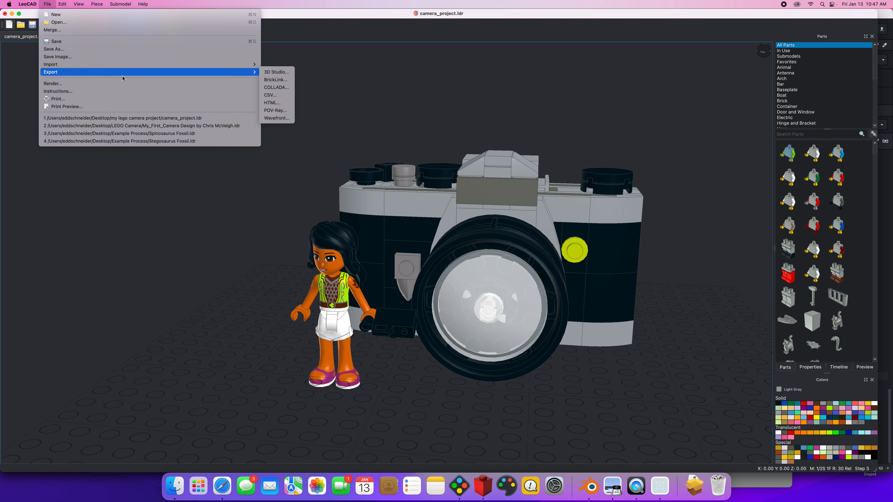
{"action": "left_click", "coordinate": [283, 118]}
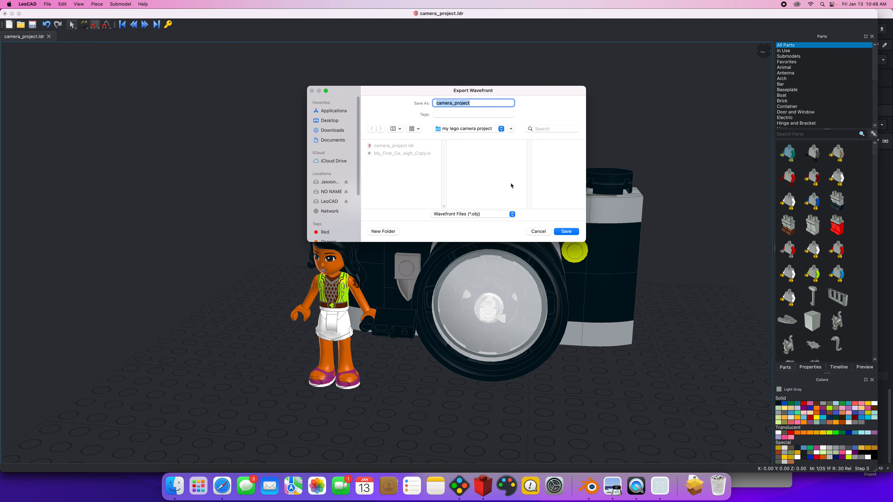
{"action": "left_click", "coordinate": [478, 103]}
{"action": "type", "text": "_export"}
{"action": "left_click", "coordinate": [567, 231]}
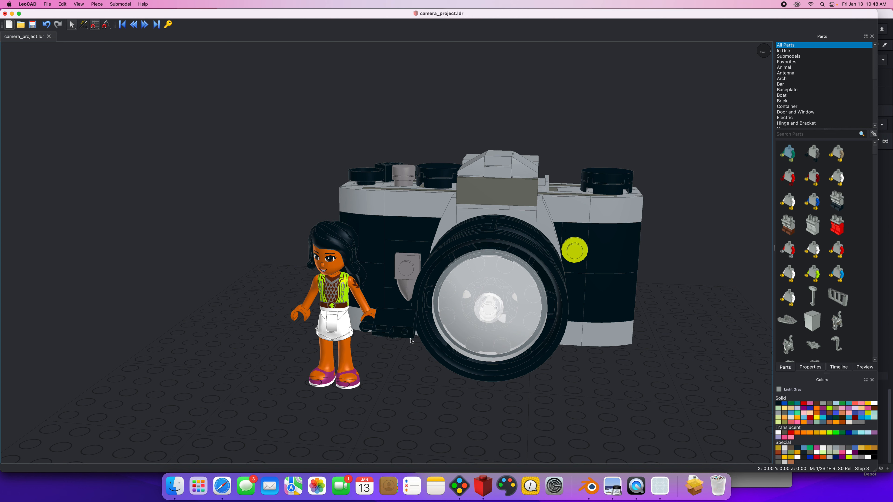
Switch to Finder and check the exported OBJ and MTL files in the my lego camera project folder.
{"action": "left_click", "coordinate": [174, 487]}
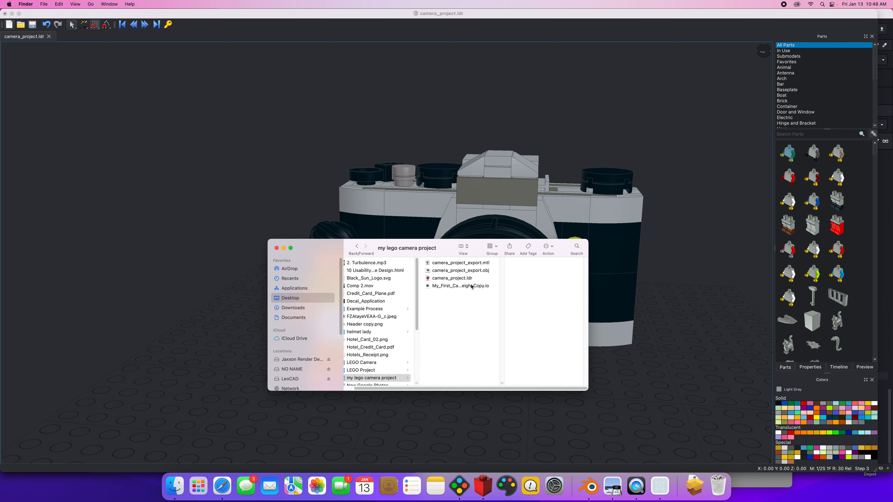
{"action": "left_click", "coordinate": [477, 271]}
{"action": "left_click", "coordinate": [477, 264]}
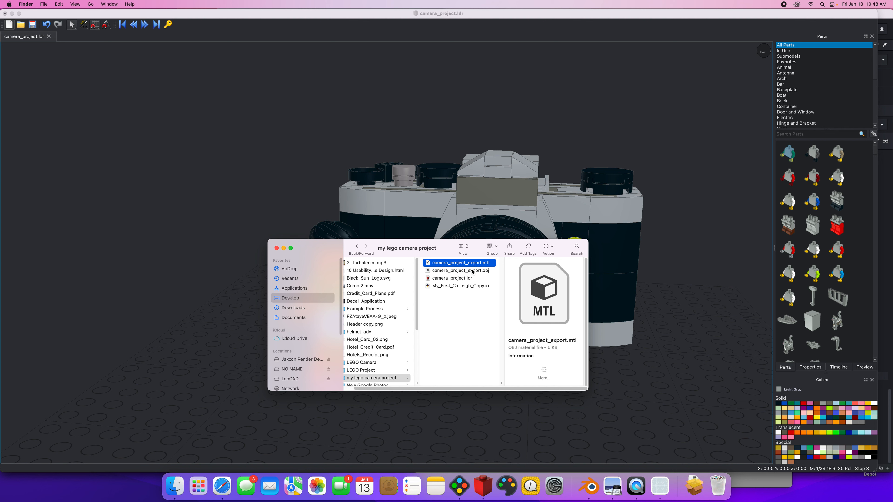
Switch to Blender and delete the existing camera model from the scene.
{"action": "left_click", "coordinate": [588, 486]}
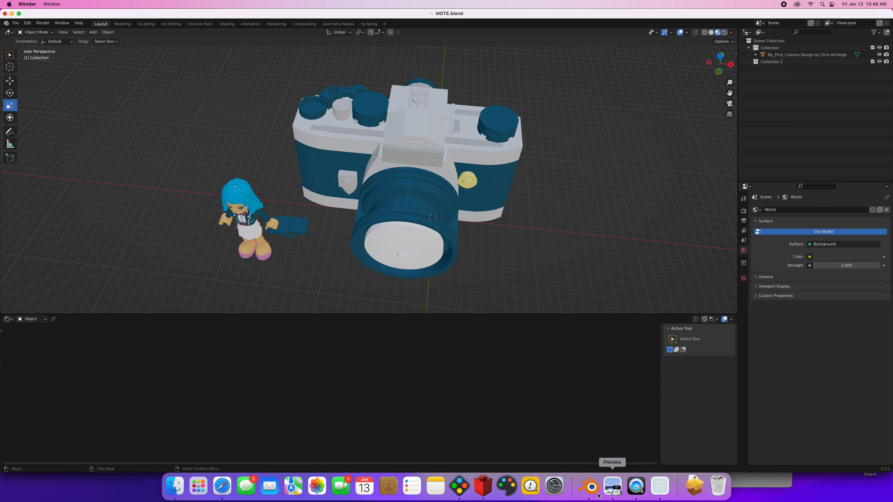
{"action": "key", "text": "a"}
{"action": "key", "text": "Delete"}
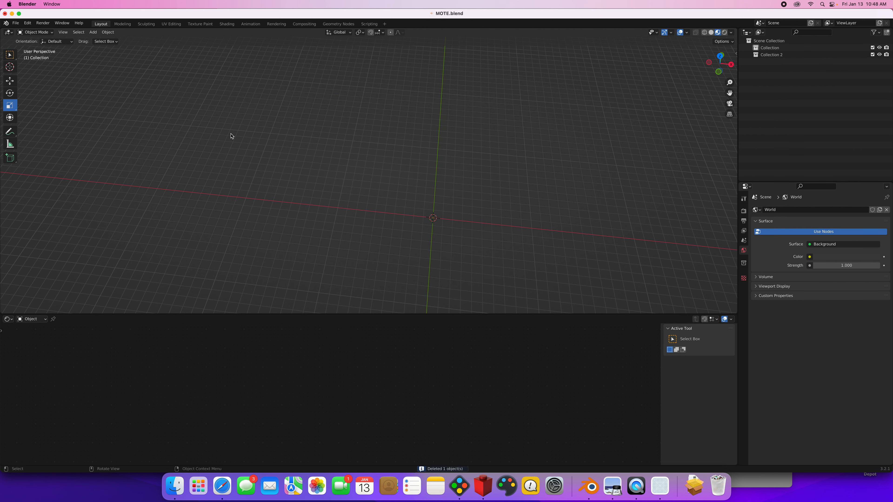
Export the empty scene as Wavefront OBJ over camera_project_export.obj in the my lego camera project folder.
{"action": "left_click", "coordinate": [16, 24]}
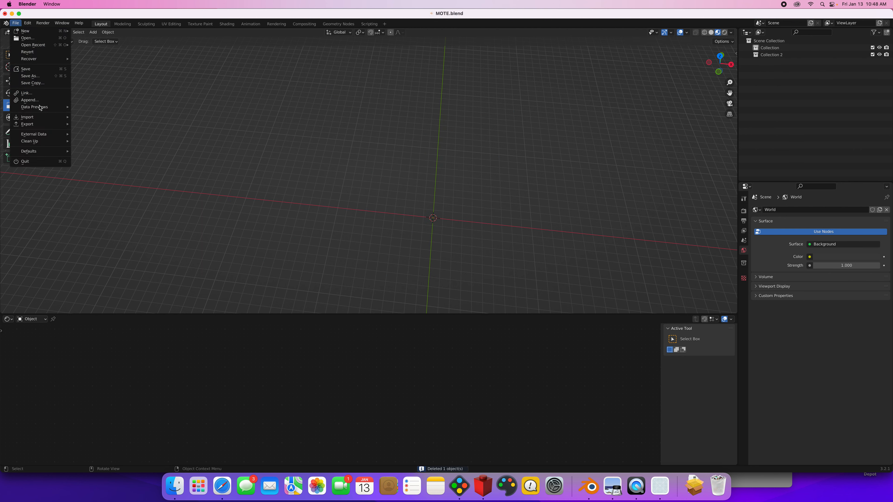
{"action": "mouse_move", "coordinate": [34, 124]}
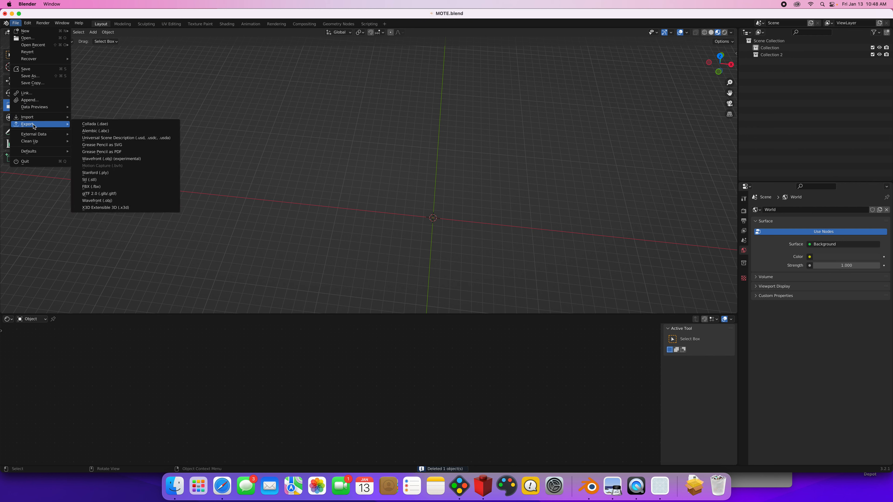
{"action": "left_click", "coordinate": [126, 200]}
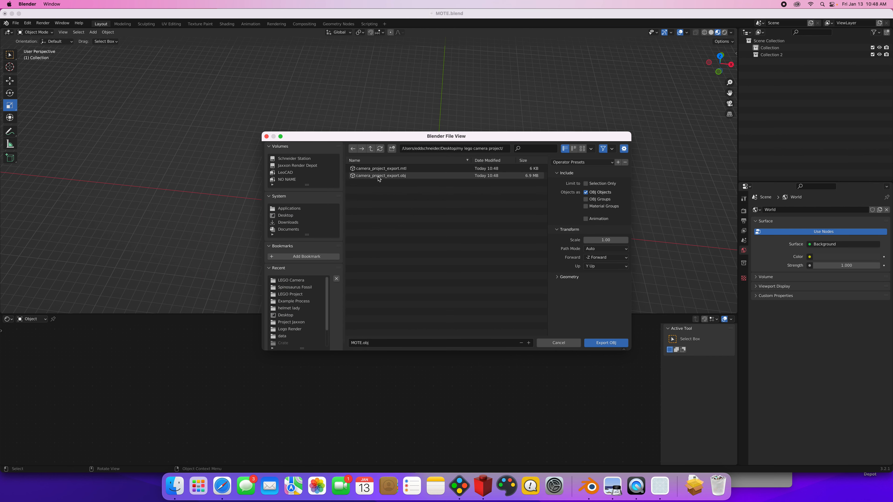
{"action": "left_click", "coordinate": [379, 176]}
{"action": "key", "text": "Return"}
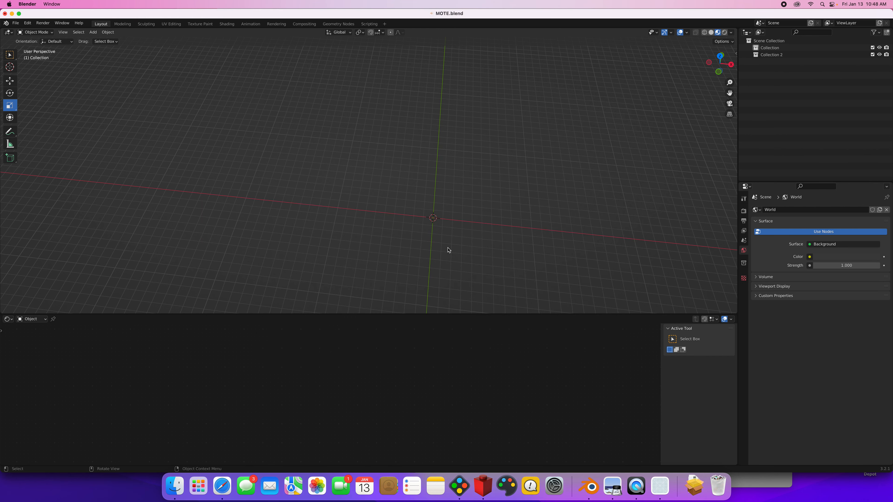
Import the My_First_Camera Wavefront OBJ file from the LEGO Camera folder into Collection 2.
{"action": "scroll", "coordinate": [465, 248], "scroll_direction": "right", "scroll_amount": 4, "text": "shift"}
{"action": "scroll", "coordinate": [464, 248], "scroll_direction": "left", "scroll_amount": 4, "text": "shift"}
{"action": "left_click", "coordinate": [791, 56]}
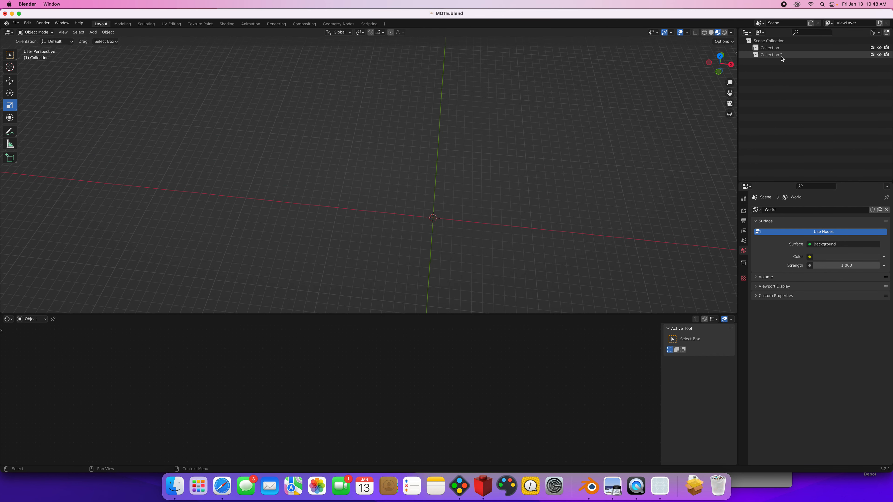
{"action": "scroll", "coordinate": [352, 250], "scroll_direction": "right", "scroll_amount": 1, "text": "shift"}
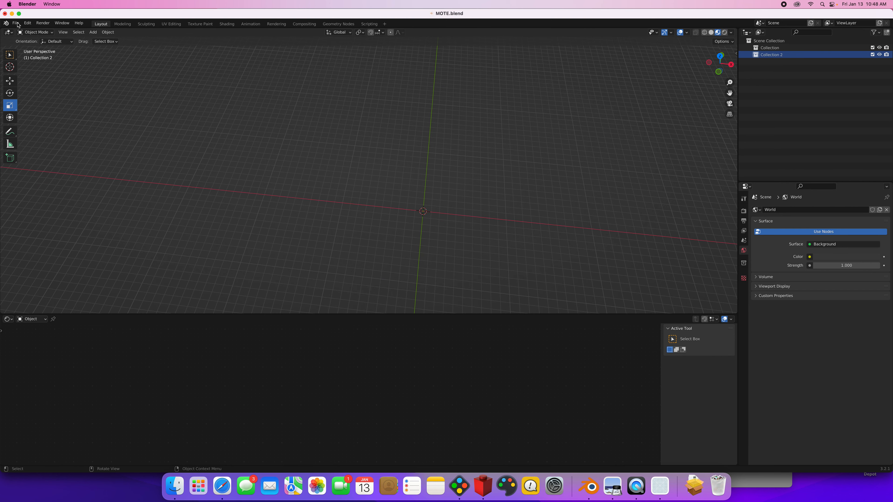
{"action": "left_click", "coordinate": [16, 23]}
{"action": "mouse_move", "coordinate": [30, 117]}
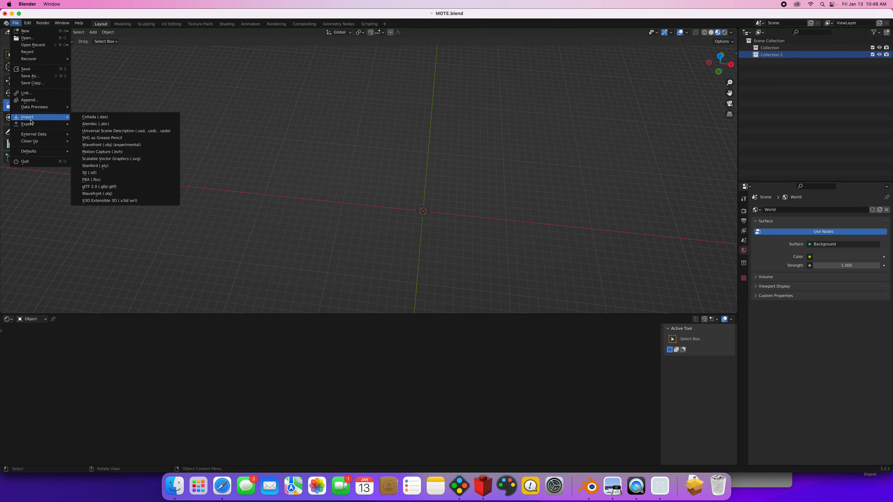
{"action": "left_click", "coordinate": [102, 193]}
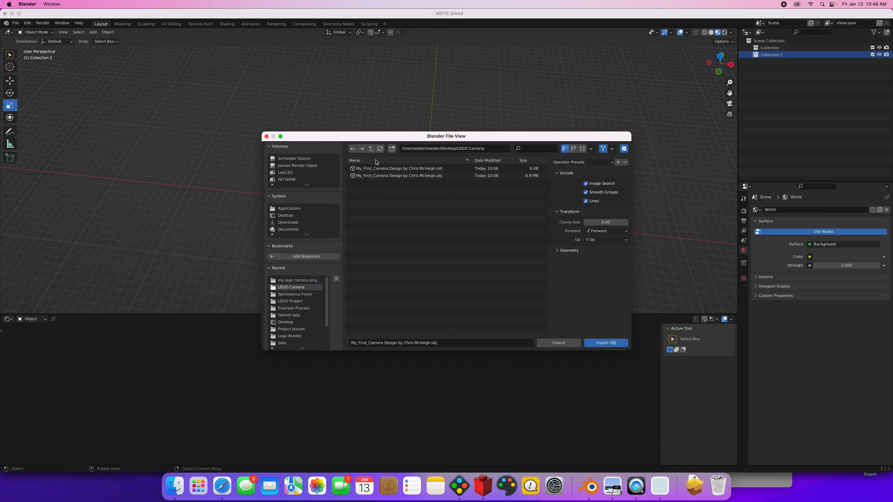
{"action": "double_click", "coordinate": [379, 176]}
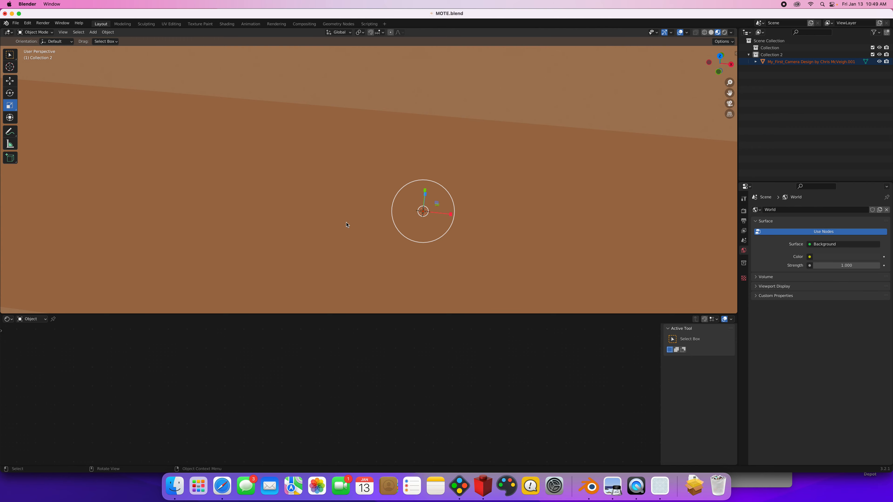
Rotate the imported camera model -90° about the global X axis, scale it down uniformly, and deselect it.
{"action": "scroll", "coordinate": [346, 225], "scroll_direction": "down", "scroll_amount": 8}
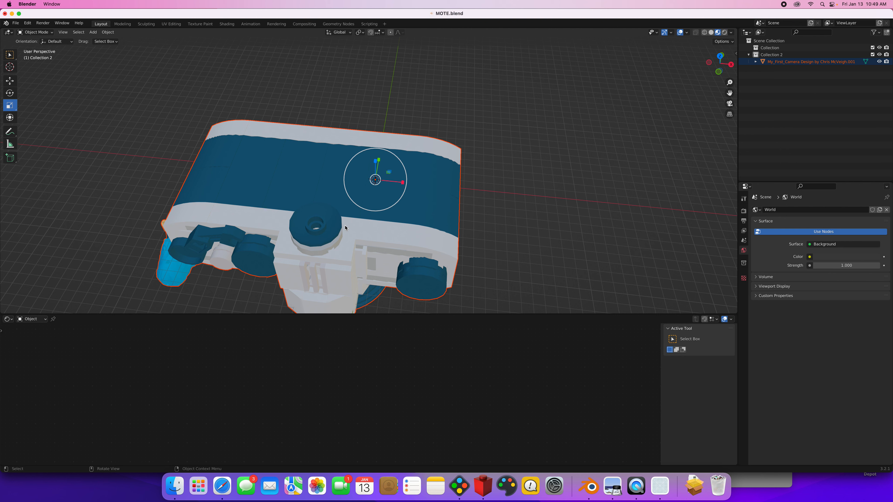
{"action": "key", "text": "r"}
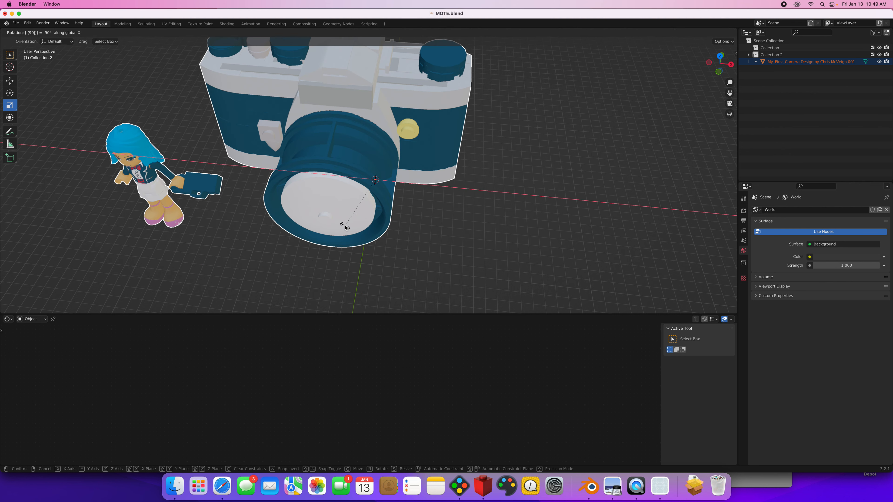
{"action": "left_click", "coordinate": [345, 227]}
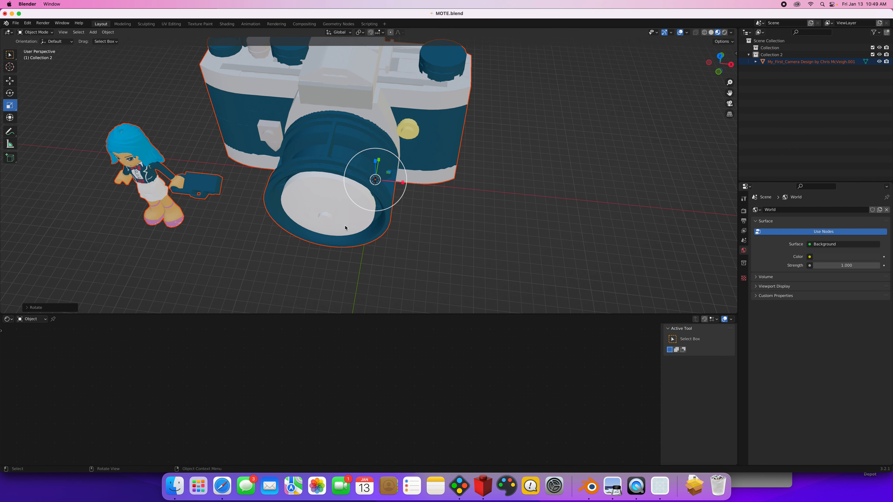
{"action": "key", "text": "s"}
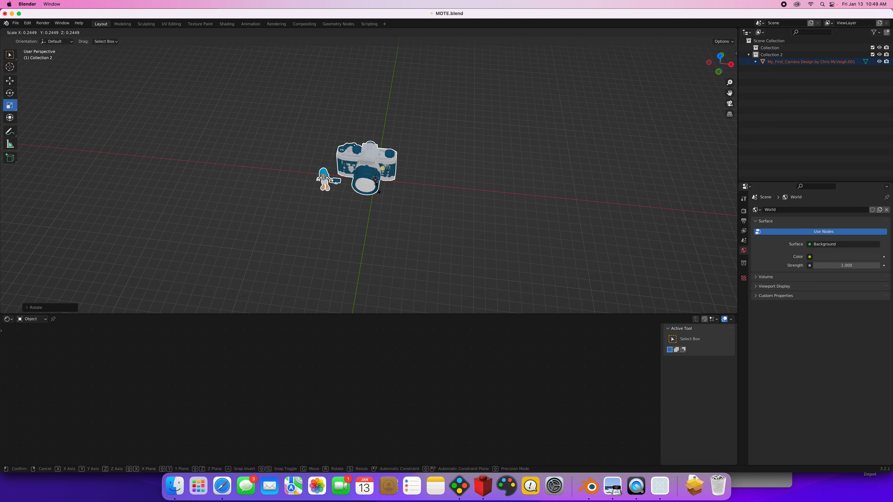
{"action": "left_click", "coordinate": [378, 191]}
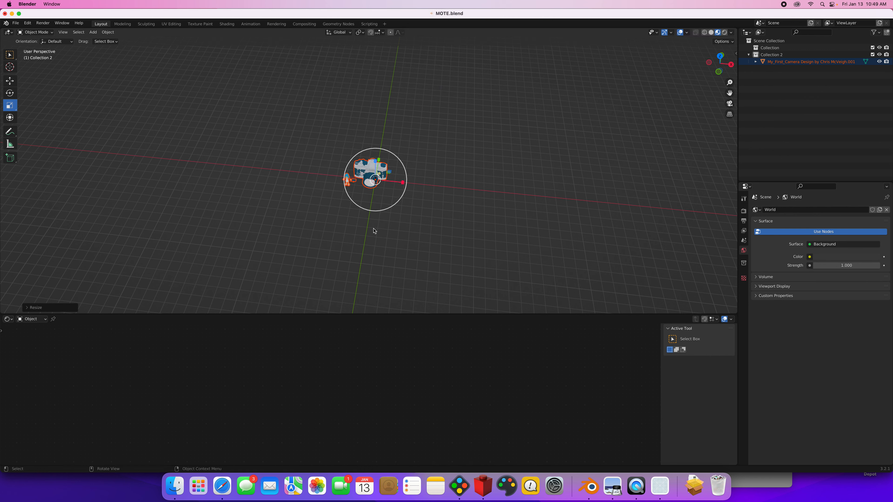
{"action": "left_click", "coordinate": [373, 231]}
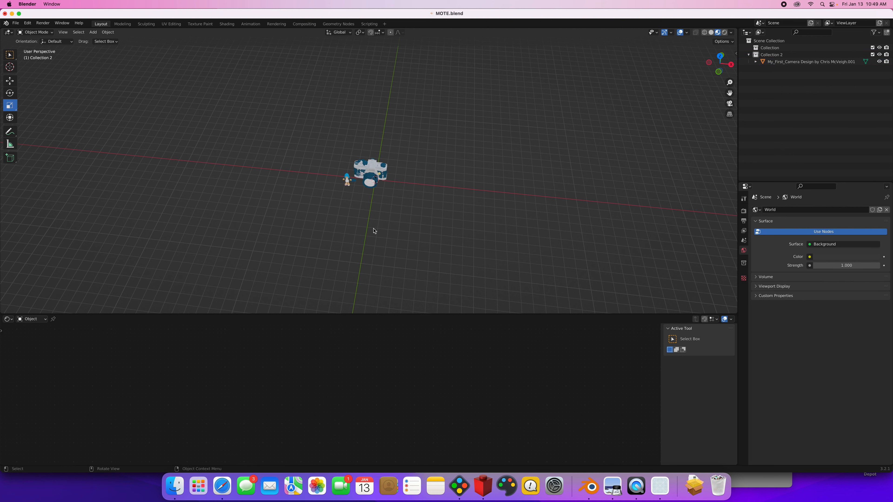
Examine the imported camera and figure up close and from several angles, and switch back to Studio.
{"action": "scroll", "coordinate": [383, 224], "scroll_direction": "up", "scroll_amount": 1}
{"action": "scroll", "coordinate": [383, 225], "scroll_direction": "up", "scroll_amount": 4}
{"action": "scroll", "coordinate": [399, 225], "scroll_direction": "down", "scroll_amount": 1}
{"action": "scroll", "coordinate": [407, 215], "scroll_direction": "up", "scroll_amount": 2}
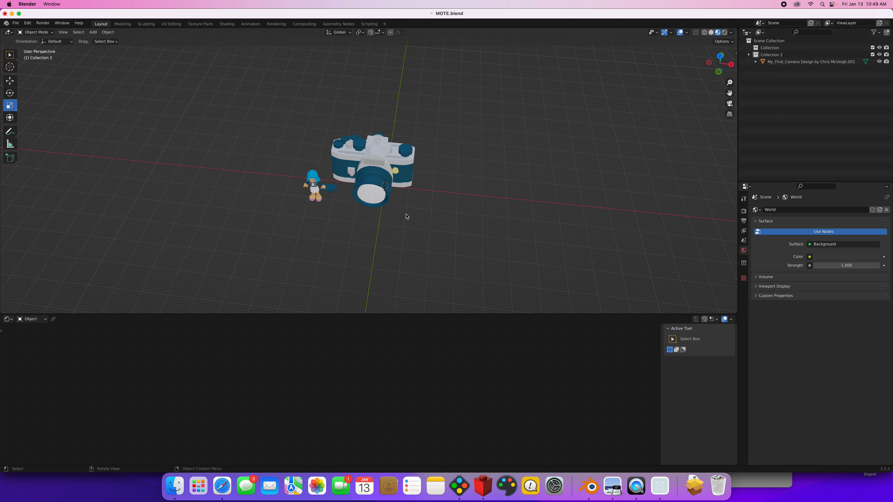
{"action": "scroll", "coordinate": [406, 217], "scroll_direction": "up", "scroll_amount": 3}
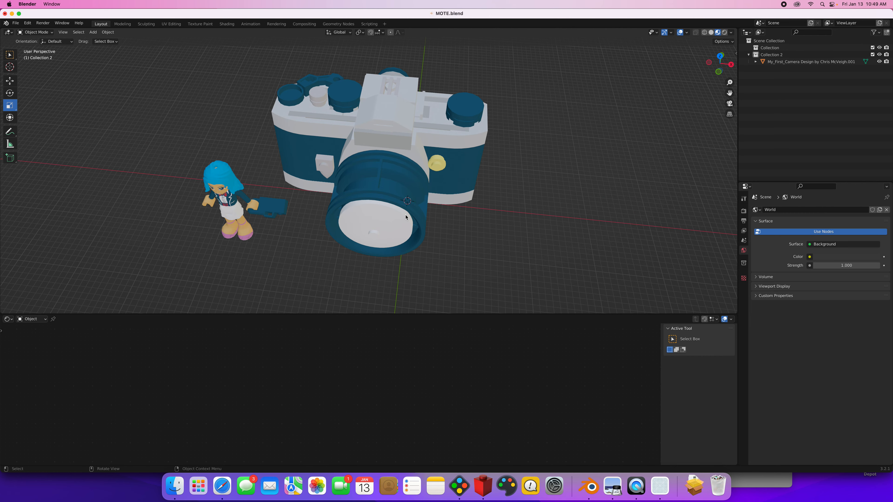
{"action": "scroll", "coordinate": [406, 217], "scroll_direction": "down", "scroll_amount": 2}
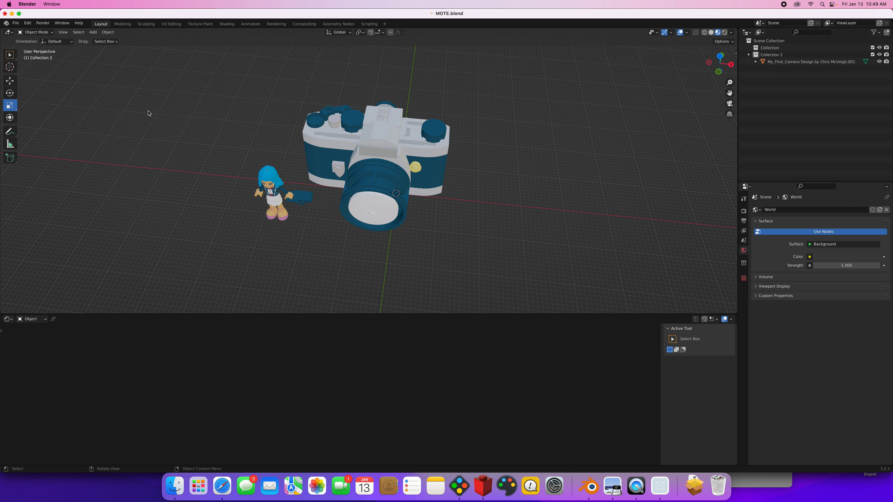
{"action": "mouse_move", "coordinate": [206, 94]}
{"action": "middle_mouse_down"}
{"action": "mouse_move", "coordinate": [222, 110]}
{"action": "mouse_move", "coordinate": [259, 83]}
{"action": "mouse_move", "coordinate": [201, 79]}
{"action": "middle_mouse_up"}
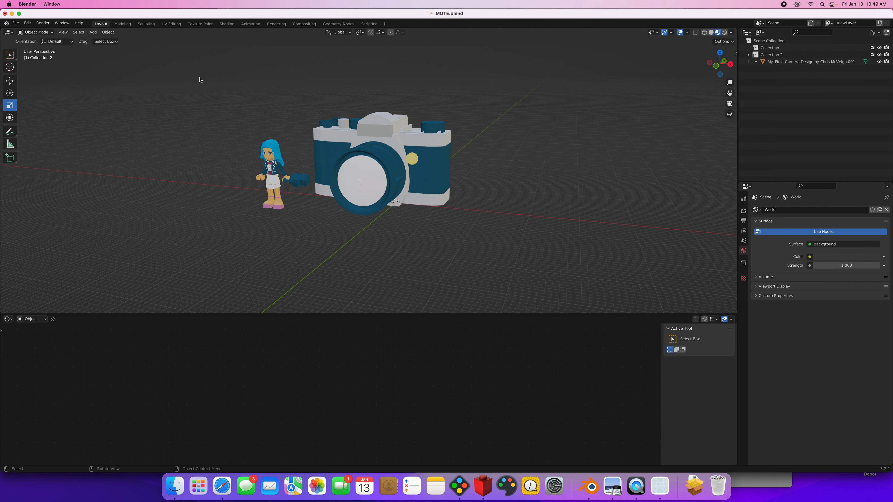
{"action": "right_click", "coordinate": [195, 118]}
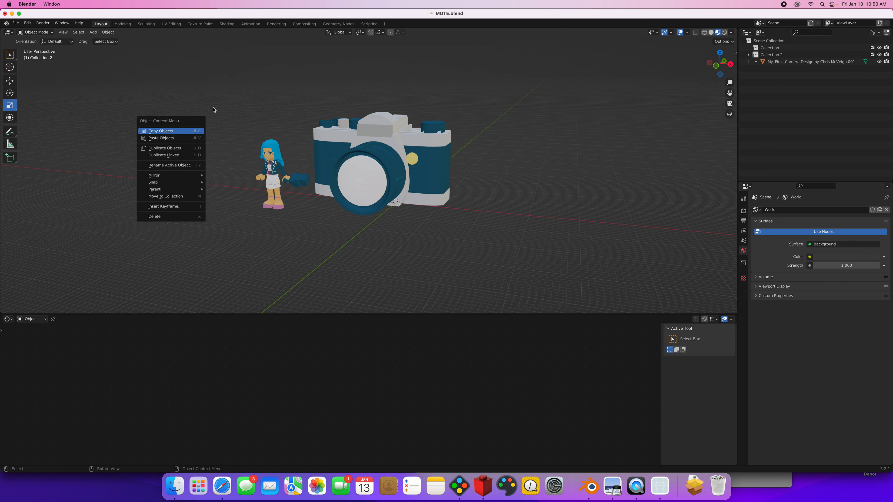
{"action": "middle_click_drag", "start_coordinate": [178, 113], "coordinate": [239, 113]}
{"action": "scroll", "coordinate": [240, 113], "scroll_direction": "up", "scroll_amount": 3}
{"action": "left_click", "coordinate": [464, 486]}
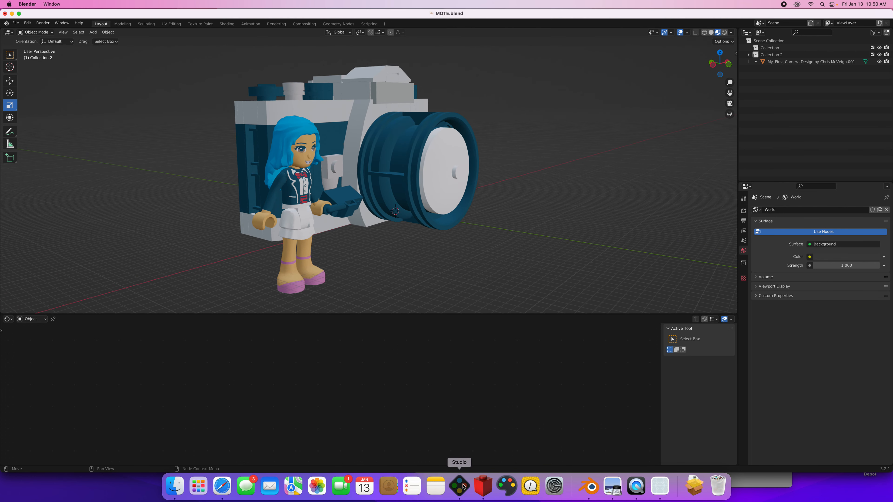